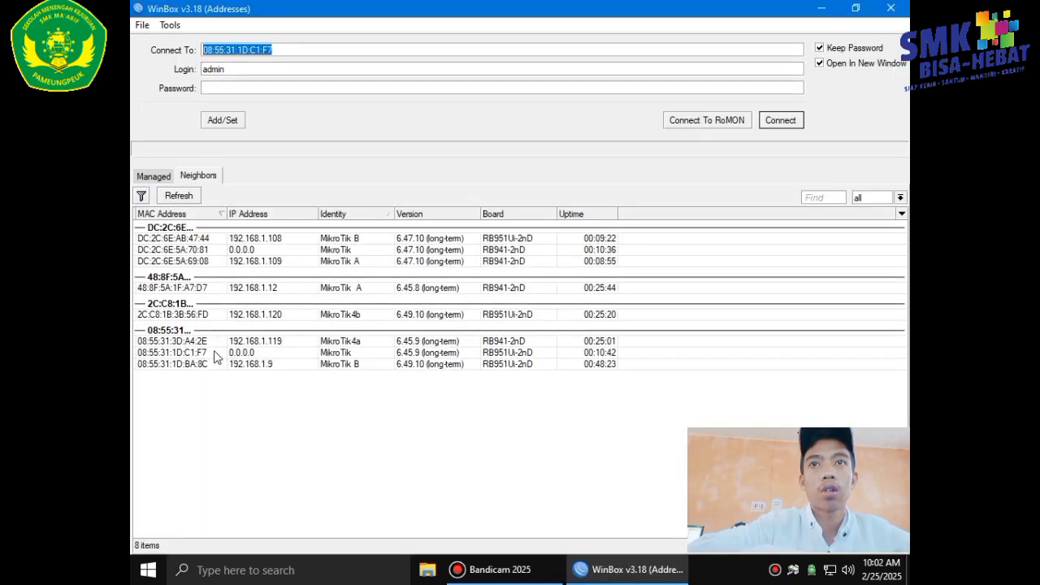
Log in to router 08:55:31:1D:C1:F7 and set its identity to 'MikroTik A' plus a personal name.
click(214, 352)
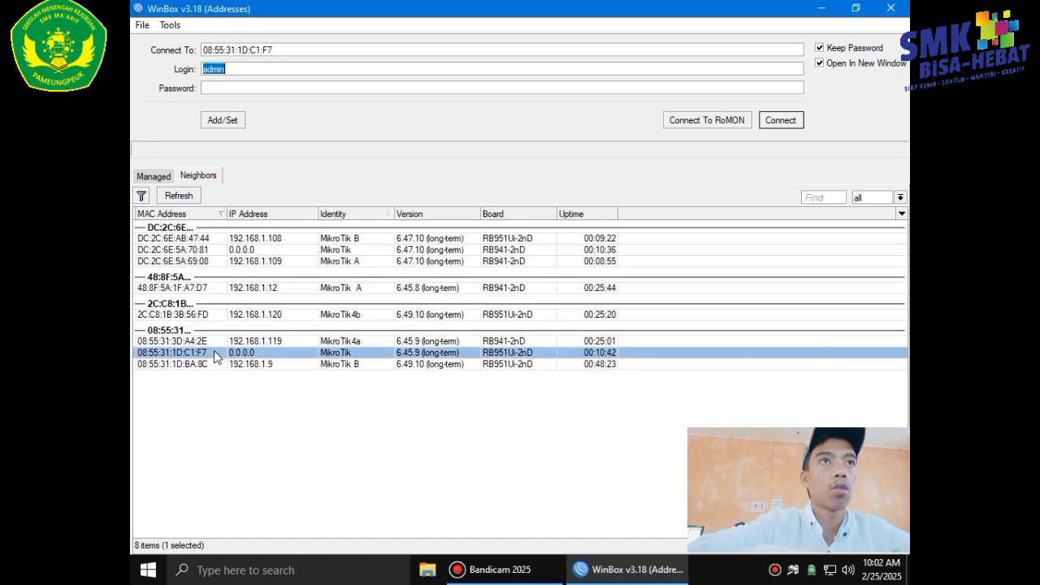
click(778, 122)
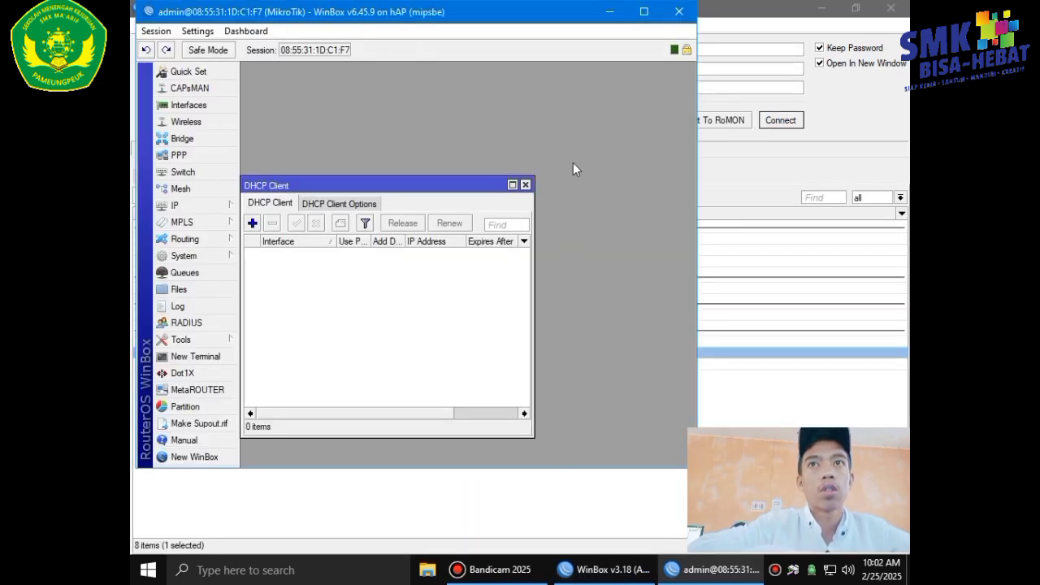
click(199, 255)
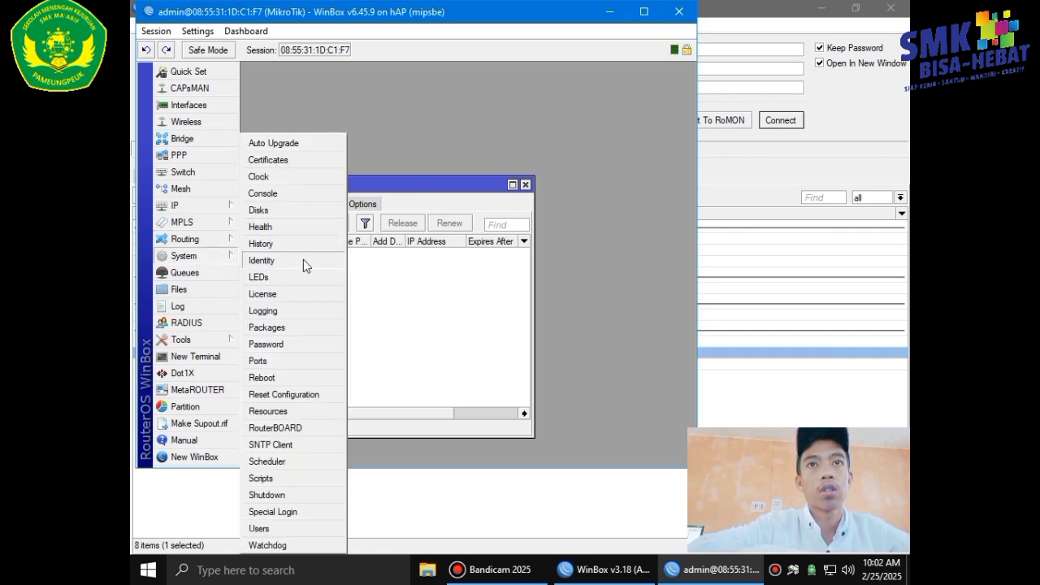
click(303, 259)
click(387, 290)
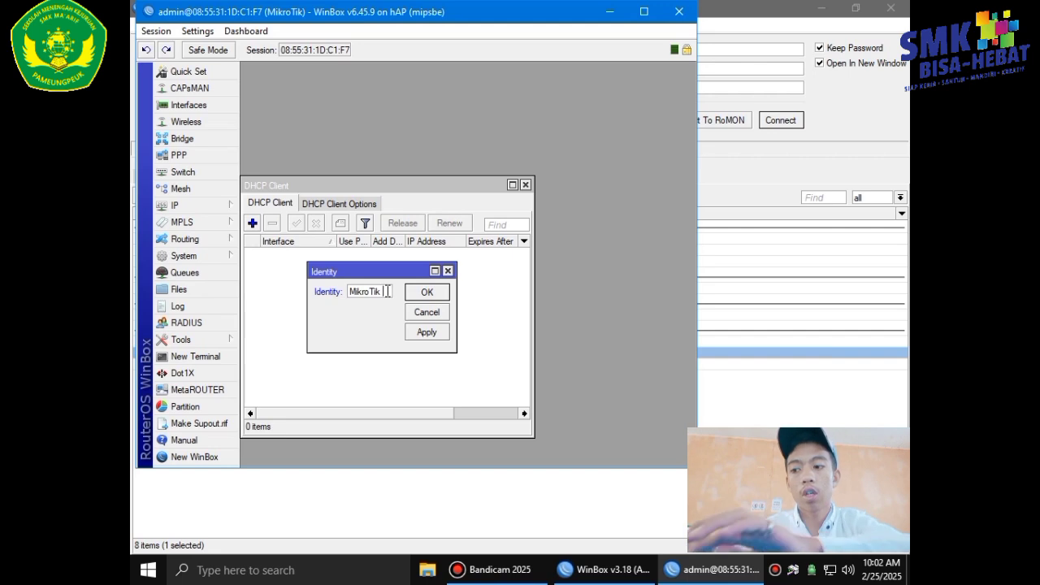
text(A)
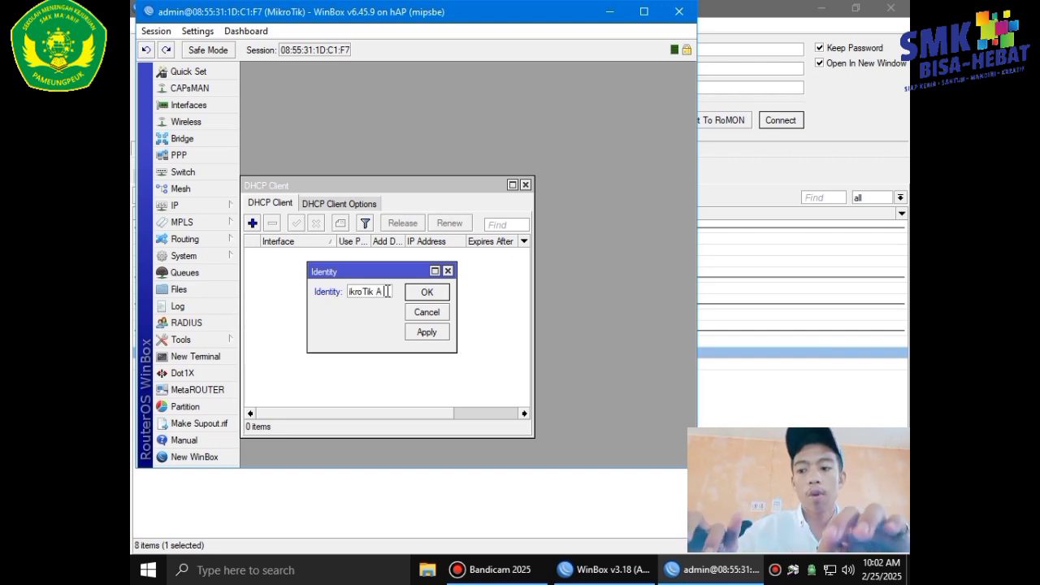
text( soo)
text(ik)
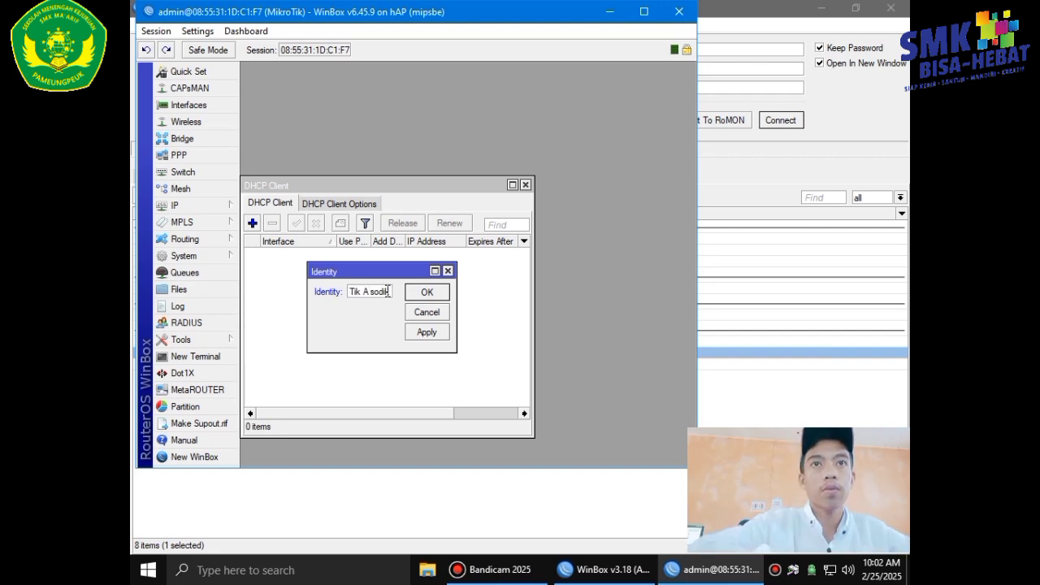
click(438, 334)
click(433, 293)
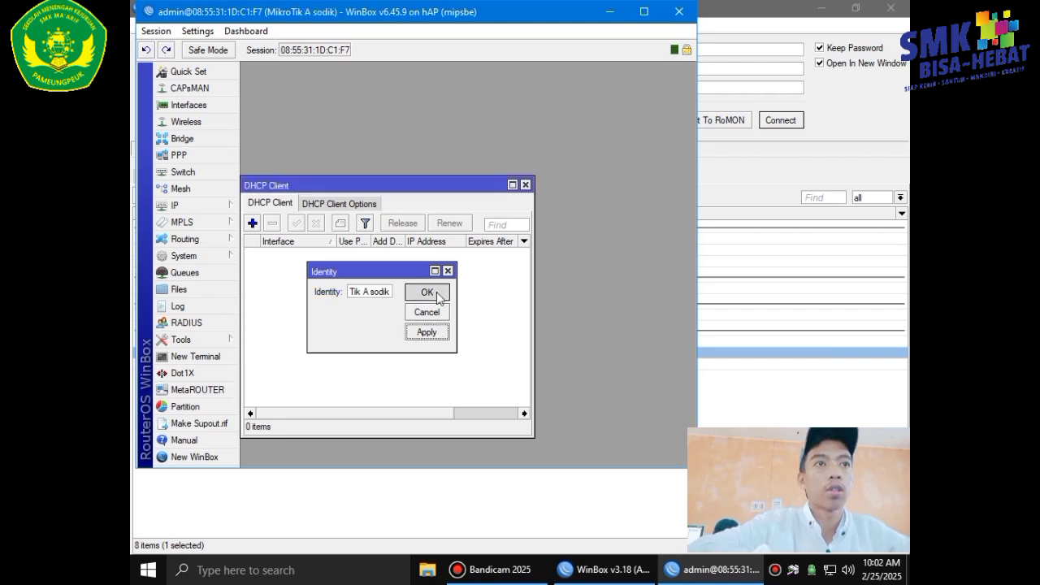
click(749, 409)
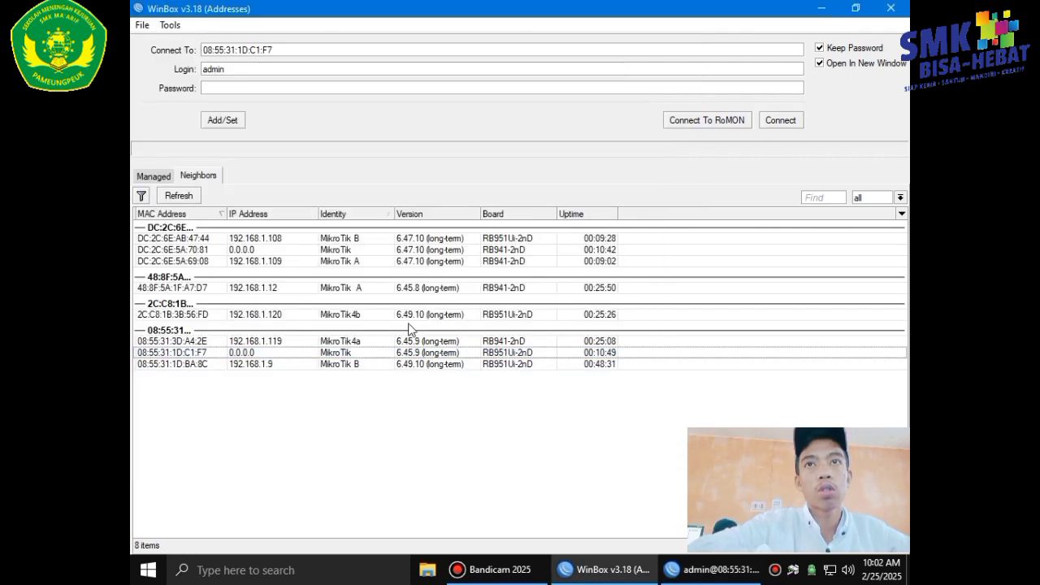
Log in to router DC:2C:6E:5A:70:81 and close all its restored windows.
click(207, 250)
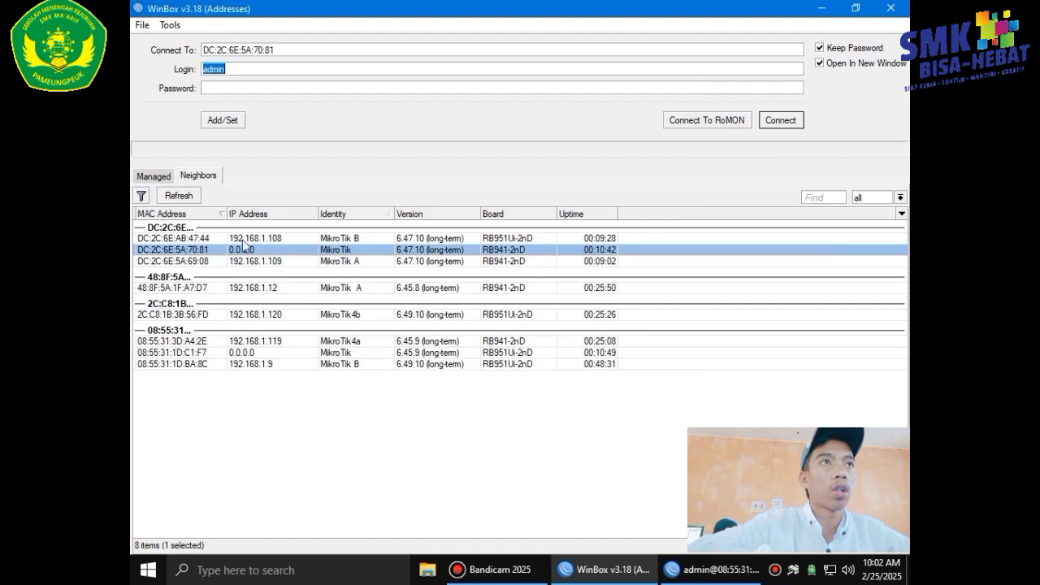
click(780, 120)
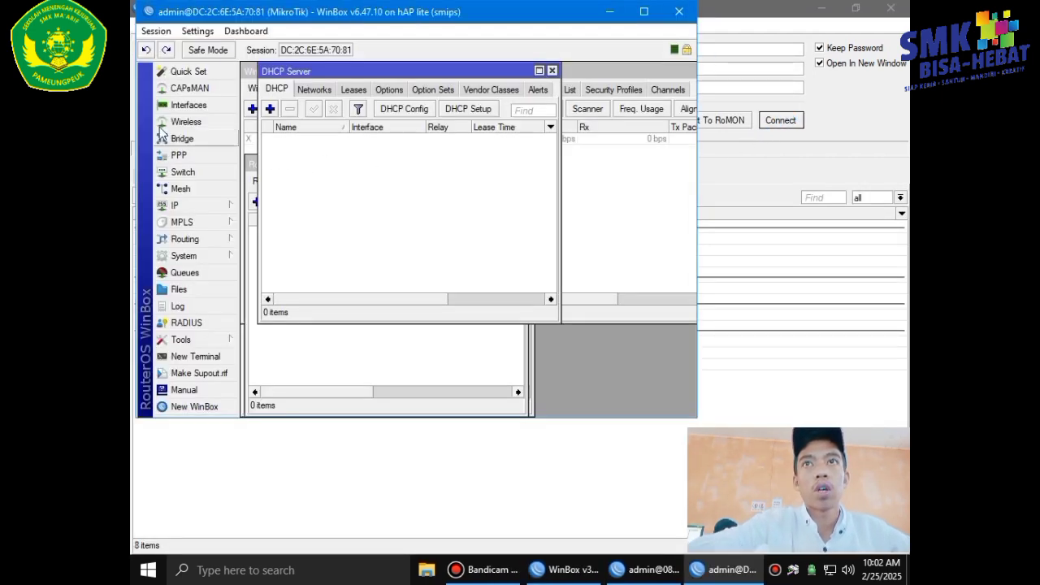
click(163, 30)
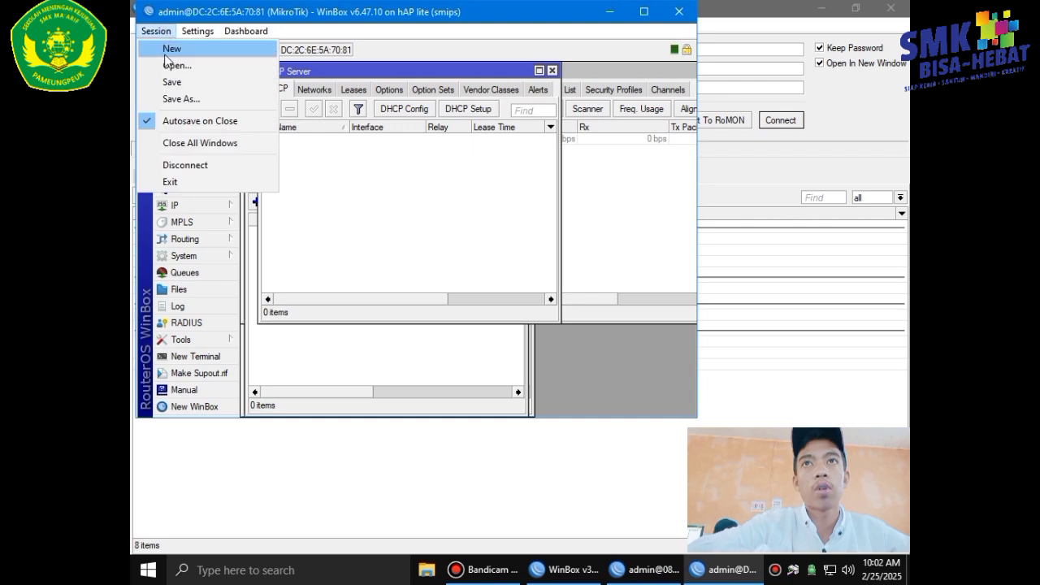
click(191, 149)
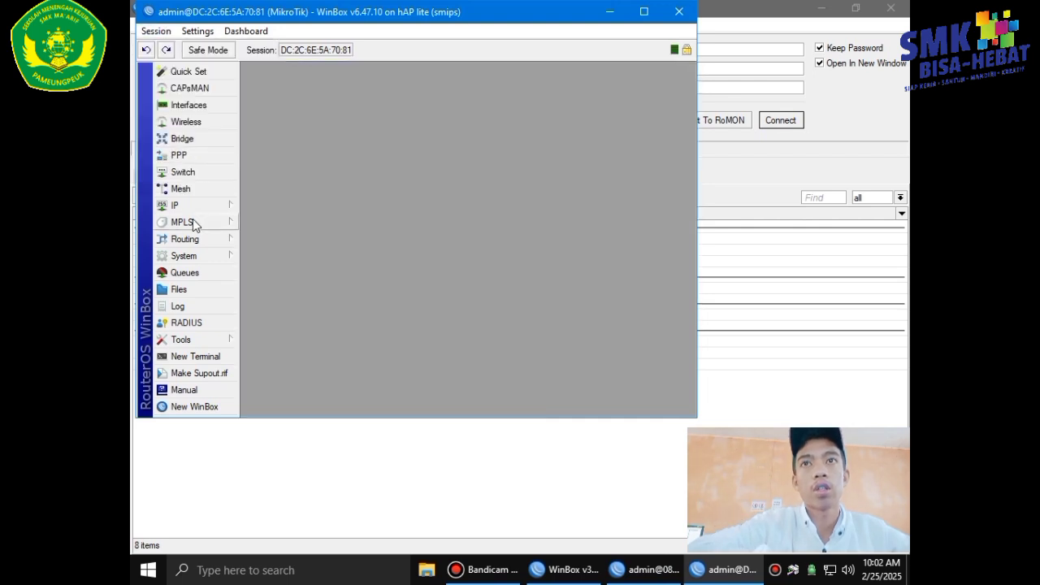
Set the identity to 'MikroTik B' plus a personal name and snap the window right.
click(192, 257)
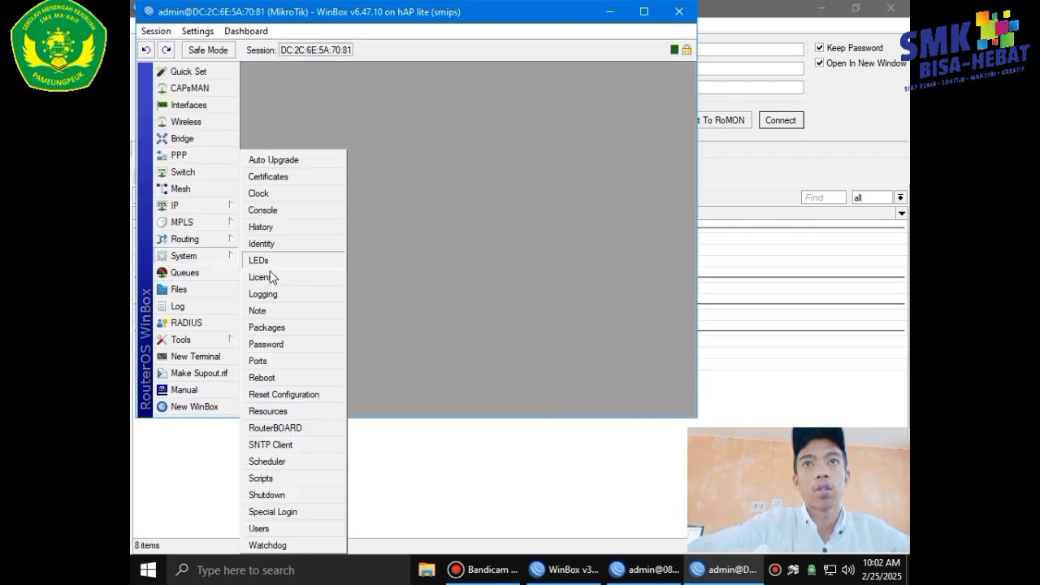
click(285, 244)
click(390, 291)
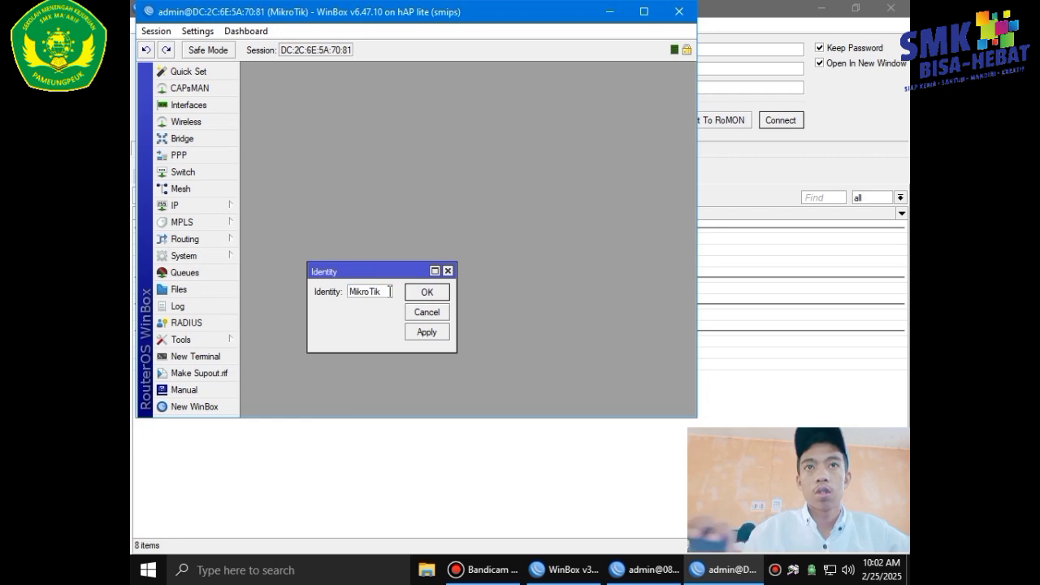
text(B soi)
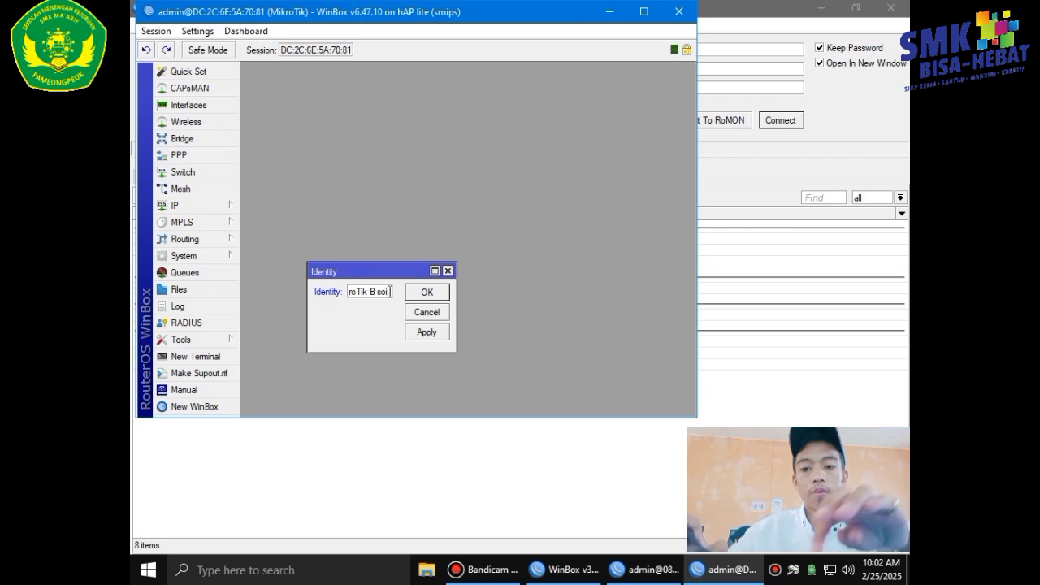
text(ik)
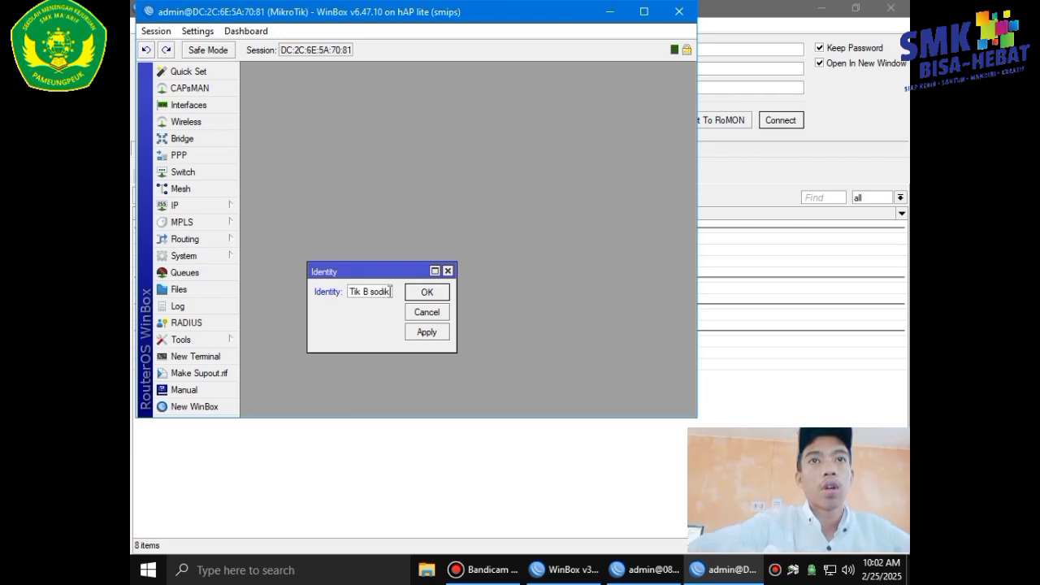
click(415, 331)
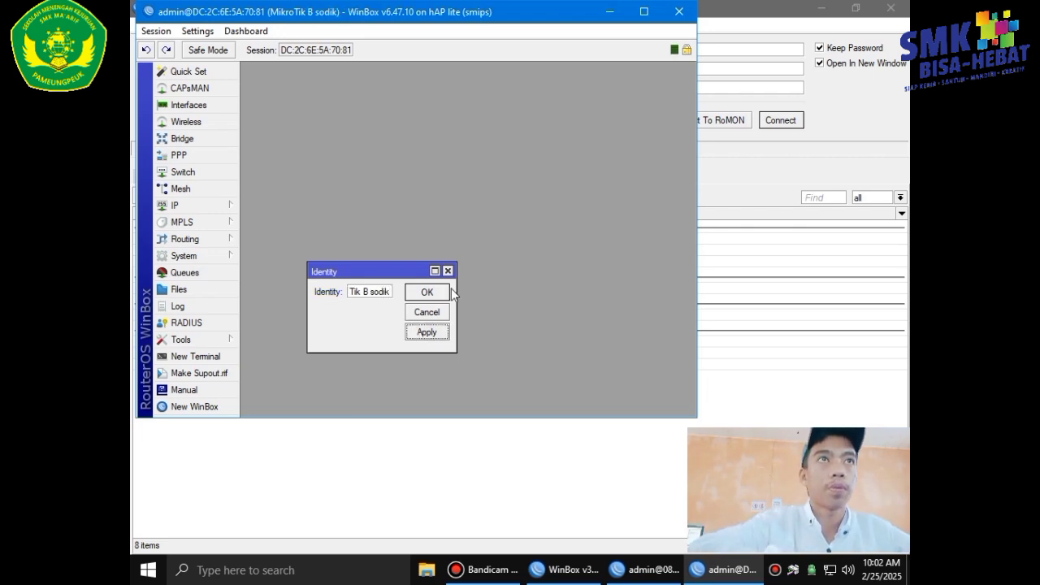
click(442, 291)
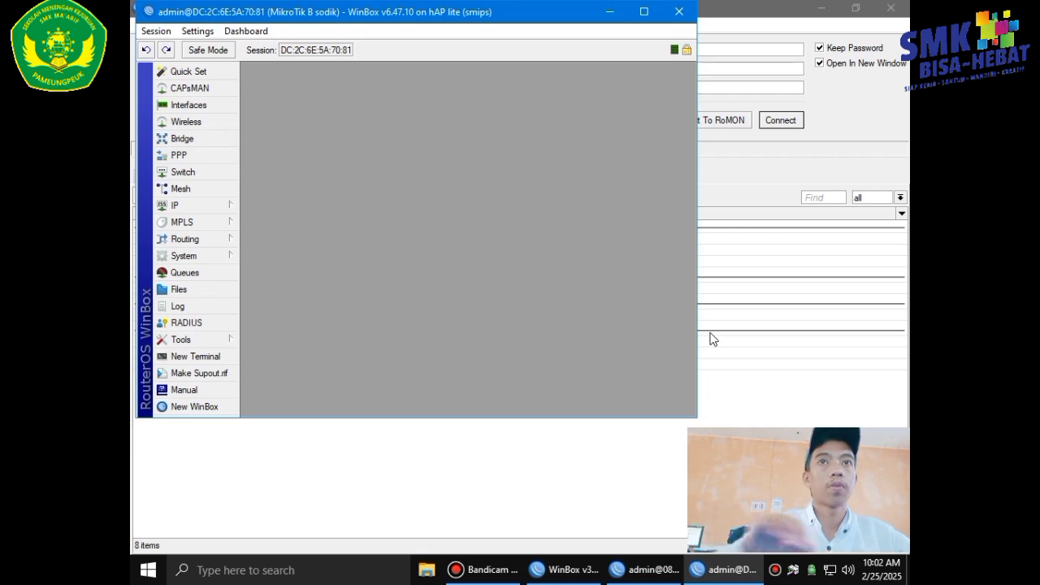
key(super+Right)
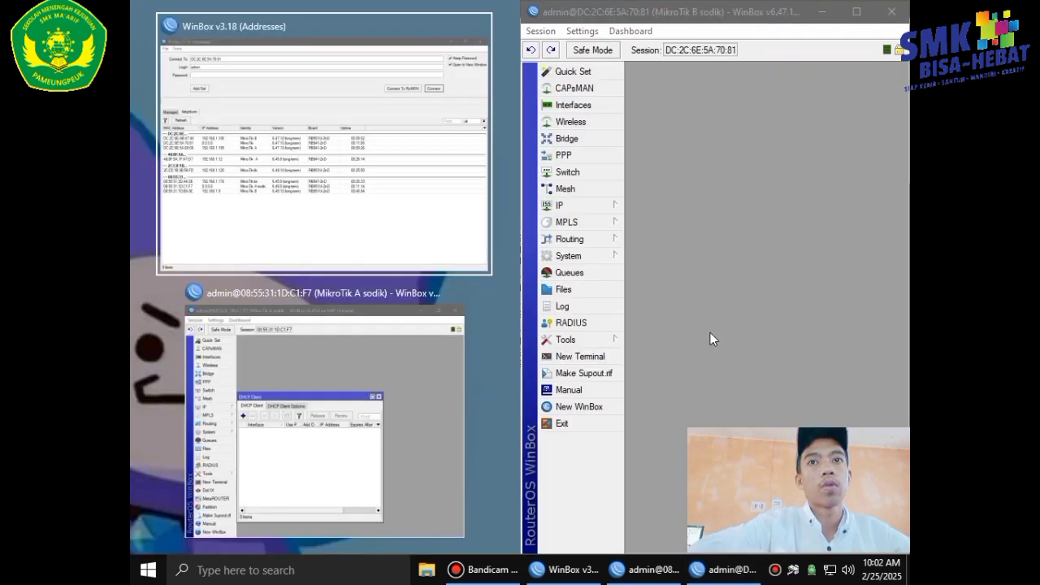
Put router A's window on the left half and close its leftover DHCP Client window.
click(266, 408)
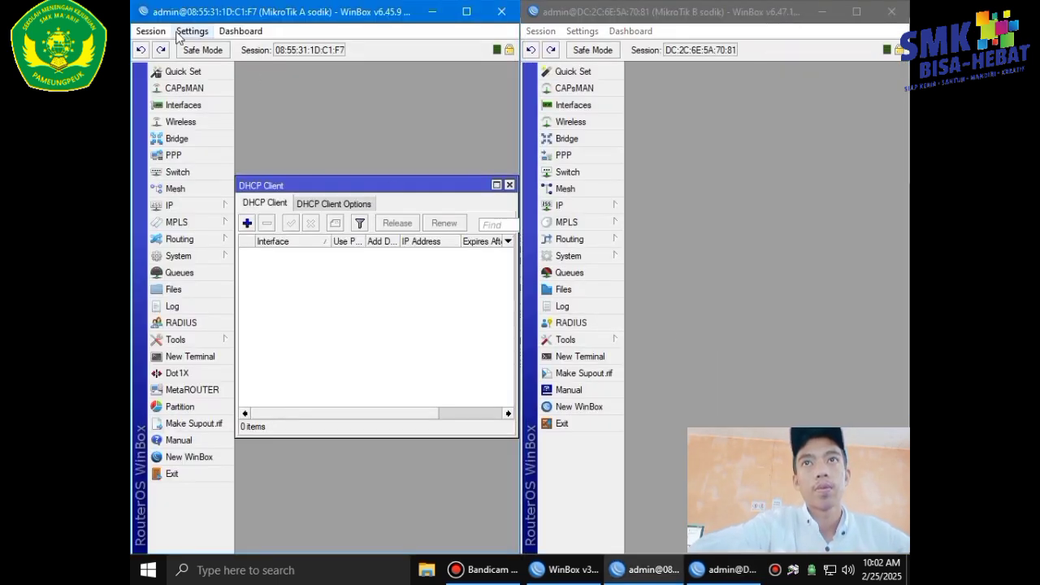
click(151, 31)
click(182, 143)
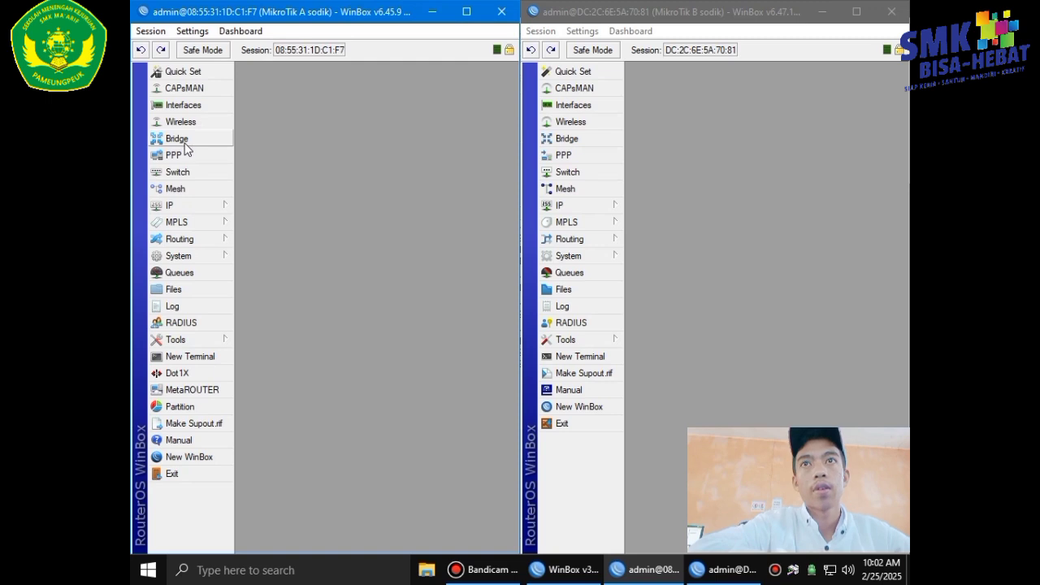
Add address 192.218.10.2/24 on ether2 to router A.
click(189, 205)
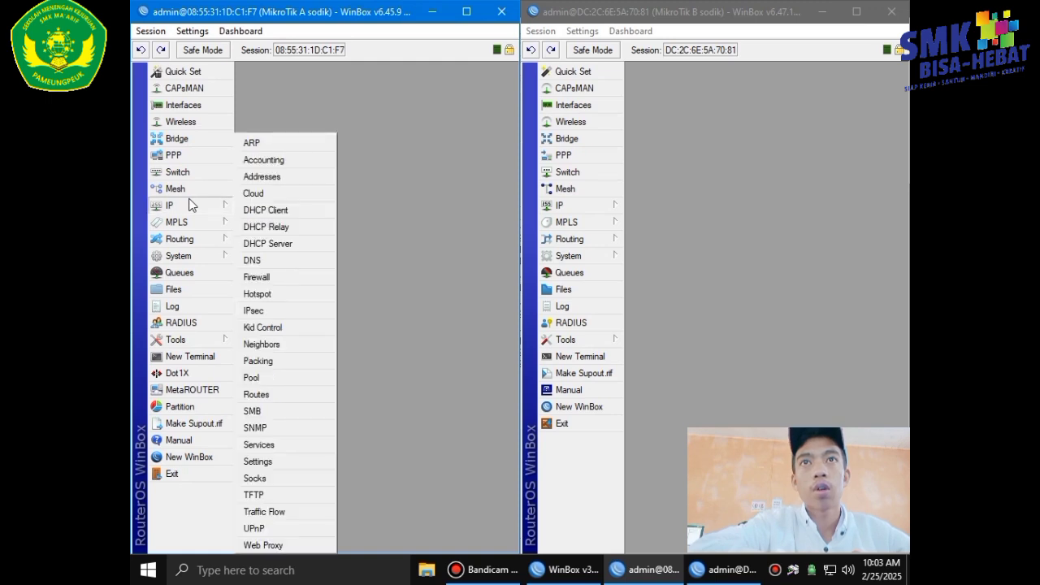
click(227, 207)
click(269, 176)
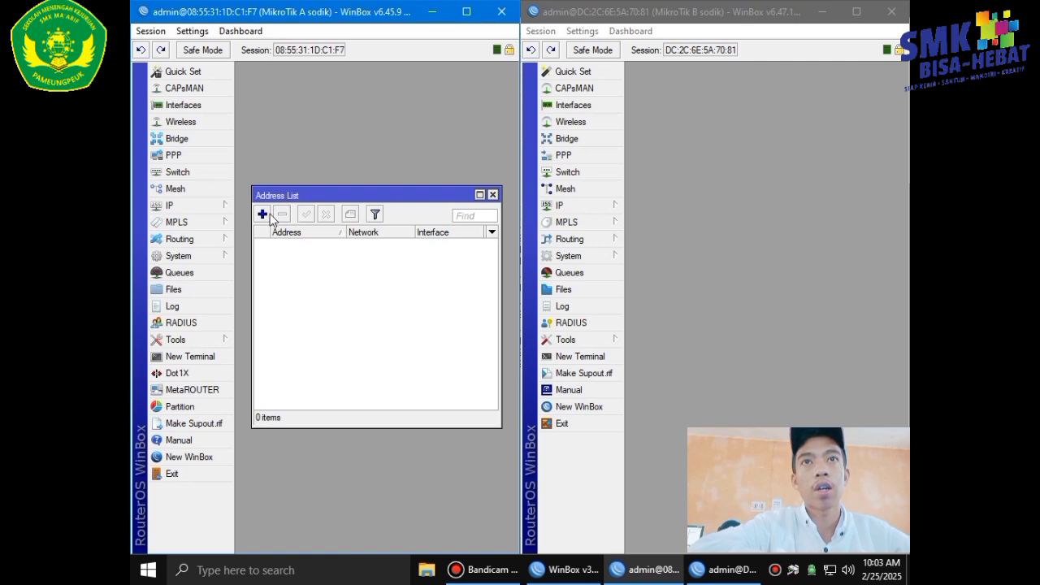
click(262, 214)
key(BackSpace)
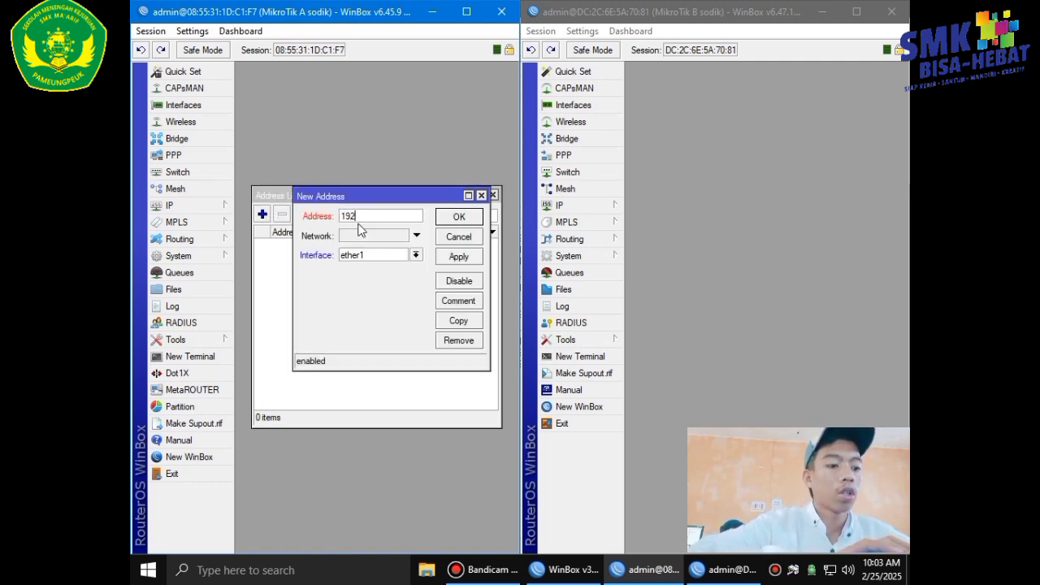
text(192.218.10)
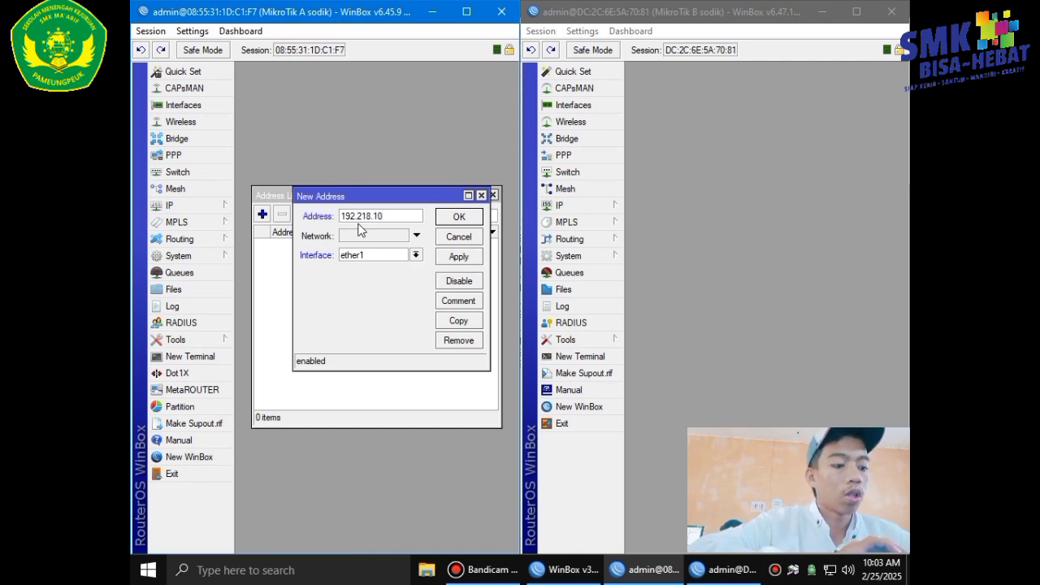
text(.2)
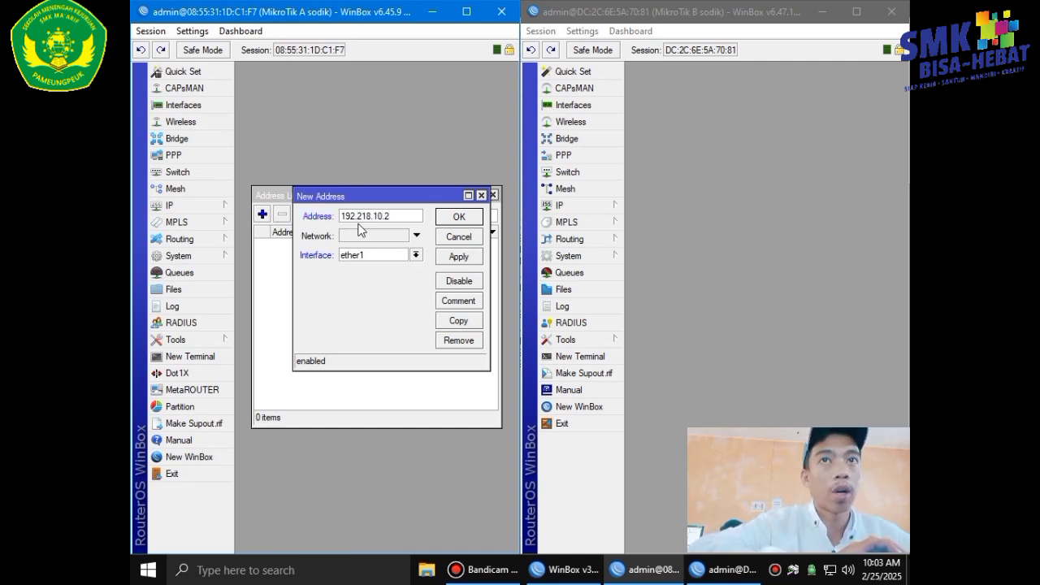
text(/24)
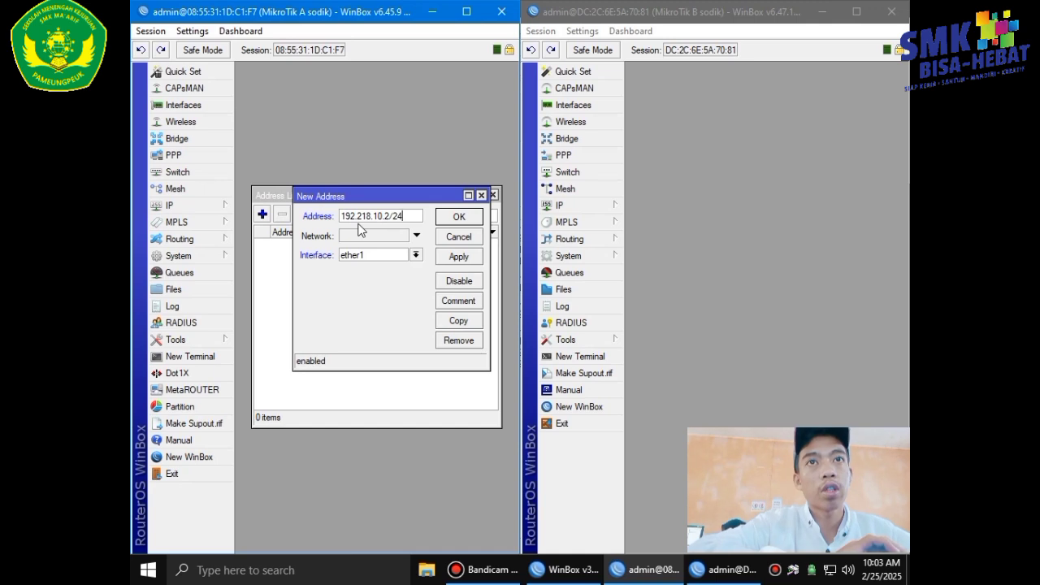
click(416, 254)
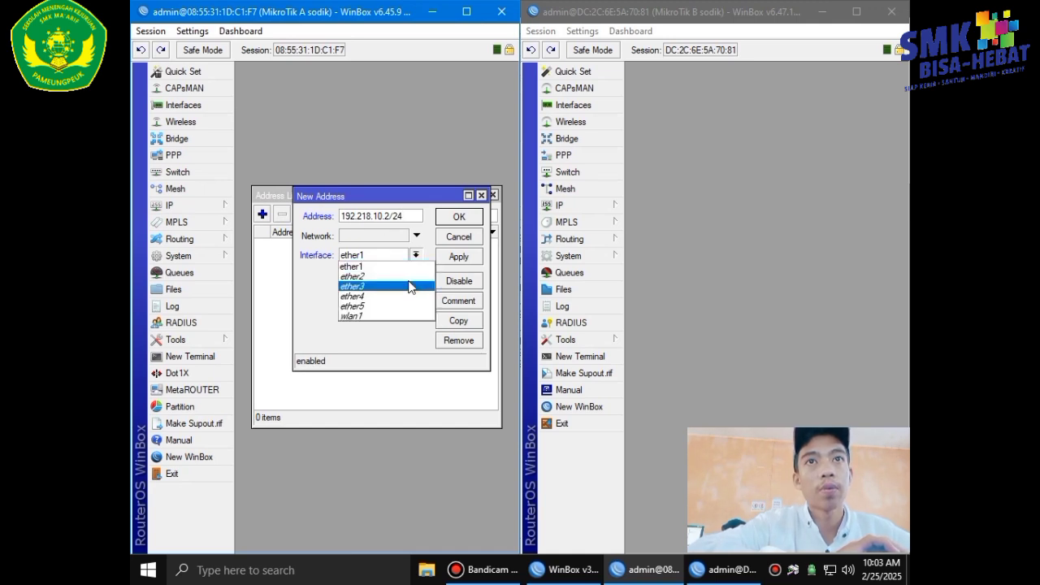
click(410, 277)
click(455, 257)
click(460, 217)
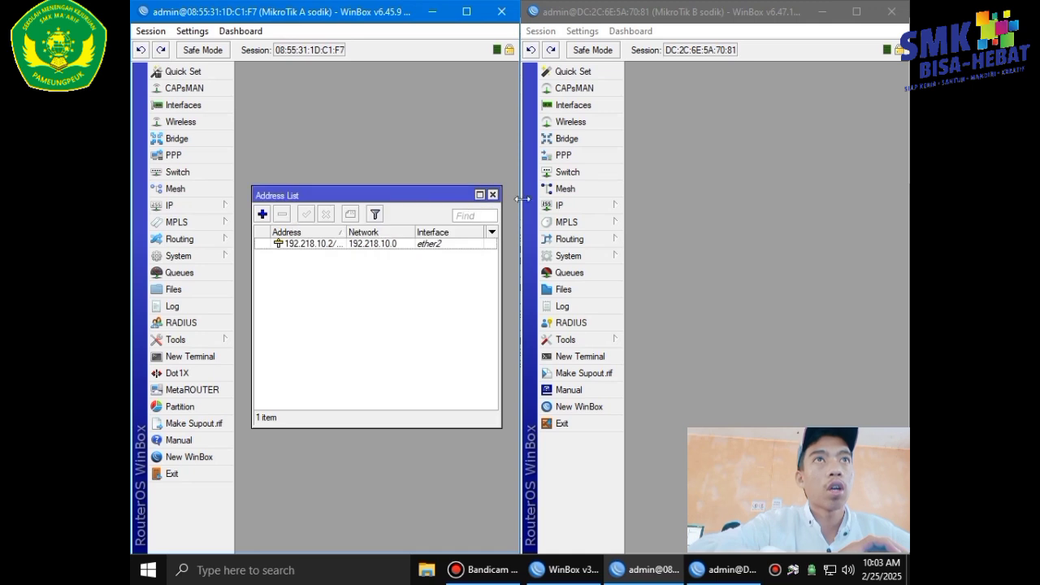
Add address 192.118.20.2/24 on interface wlan1 to router B's address list.
click(577, 209)
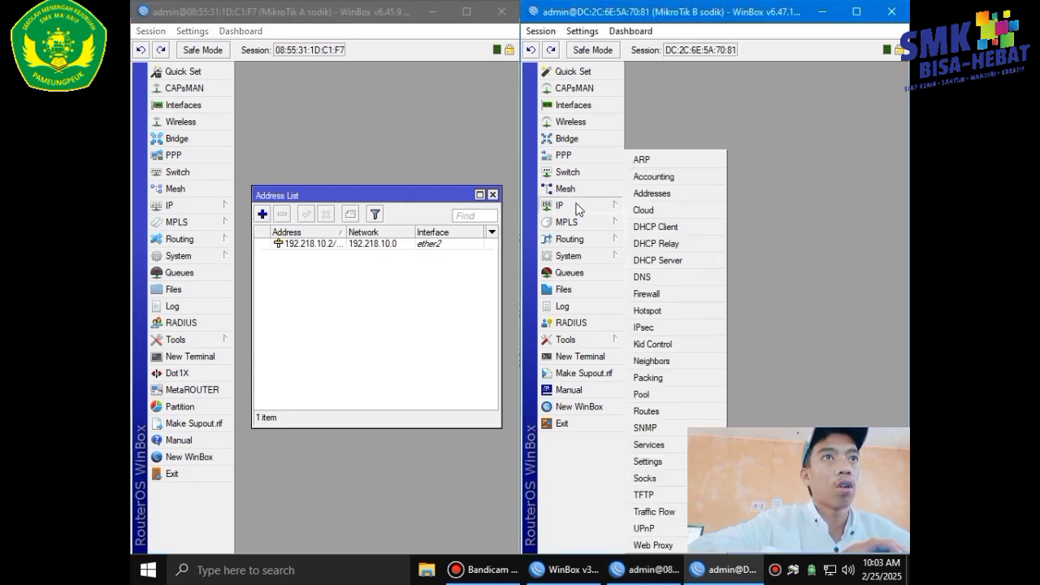
click(638, 194)
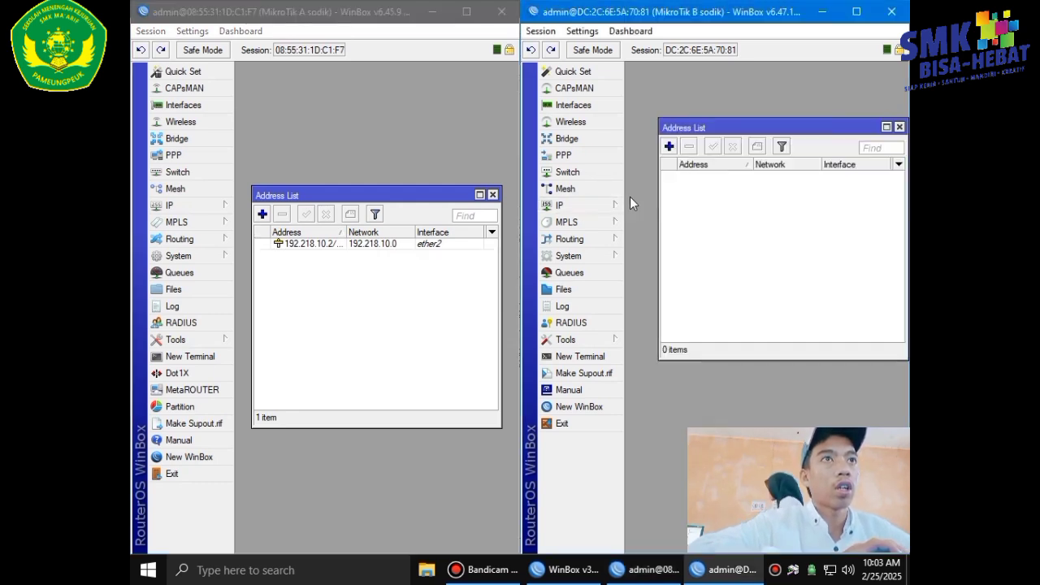
click(670, 147)
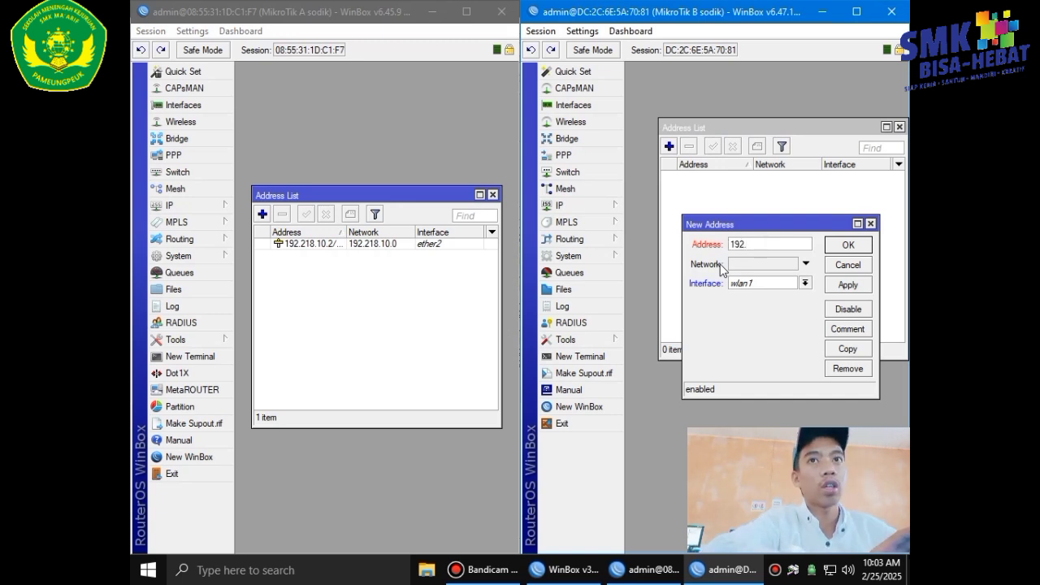
text(192.)
key(BackSpace)
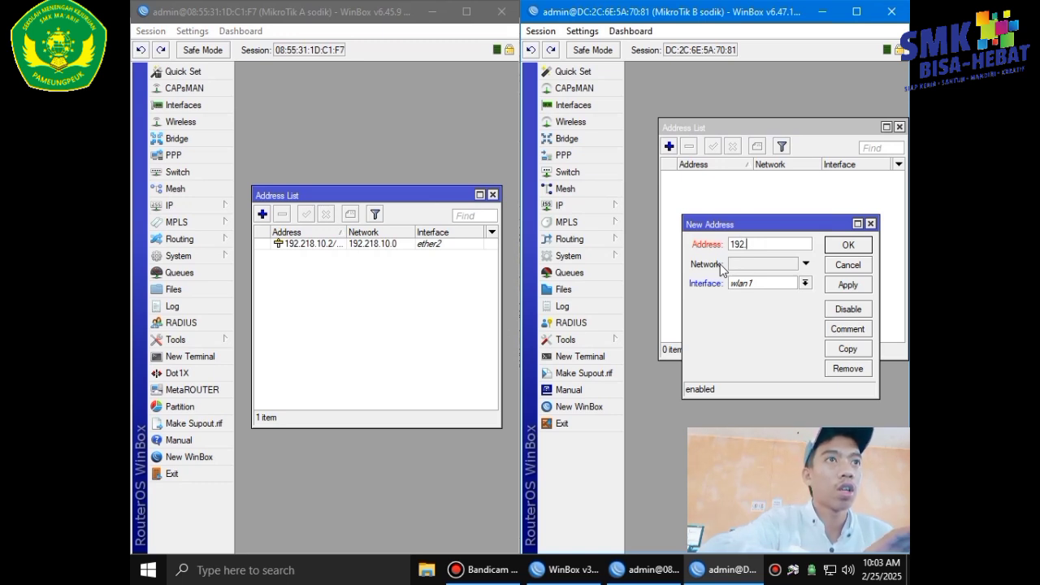
text(.1)
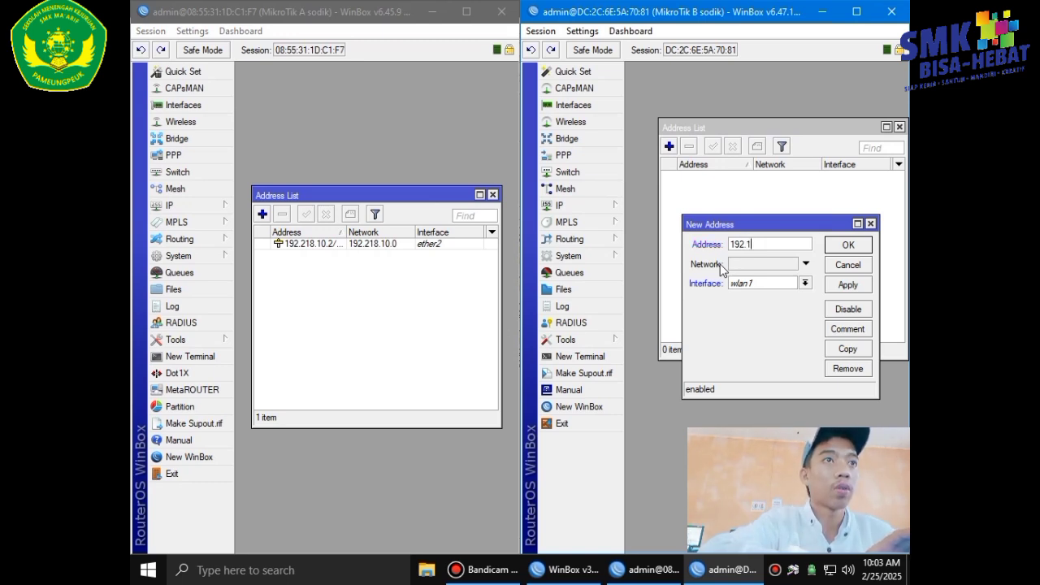
text(18.20.2/24)
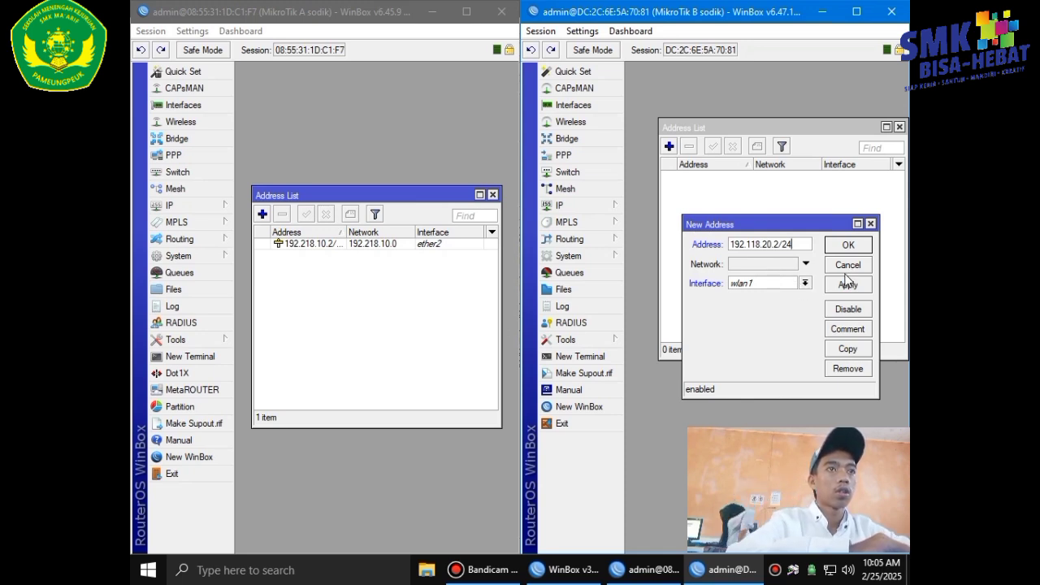
click(806, 284)
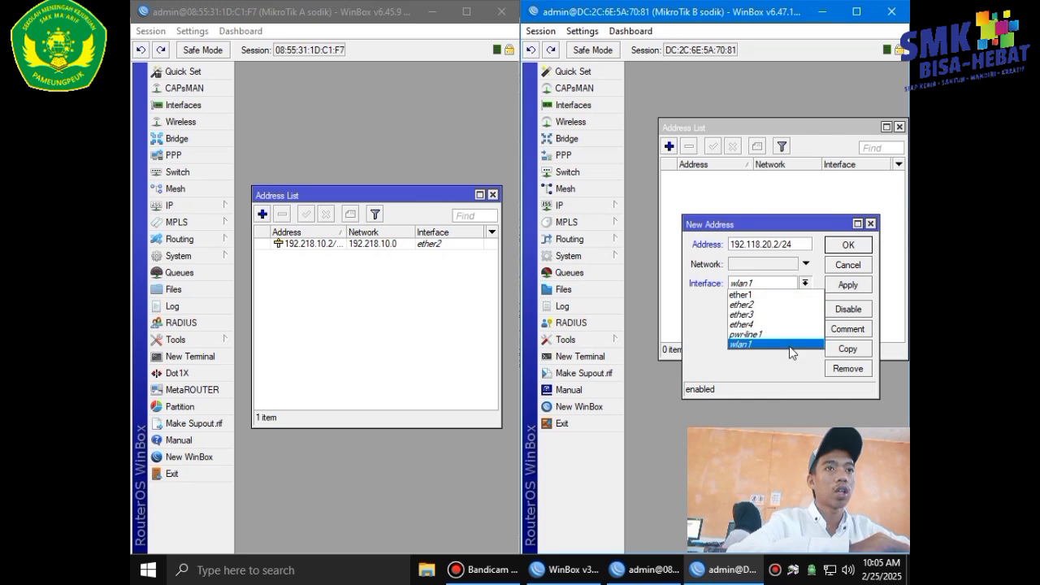
click(812, 344)
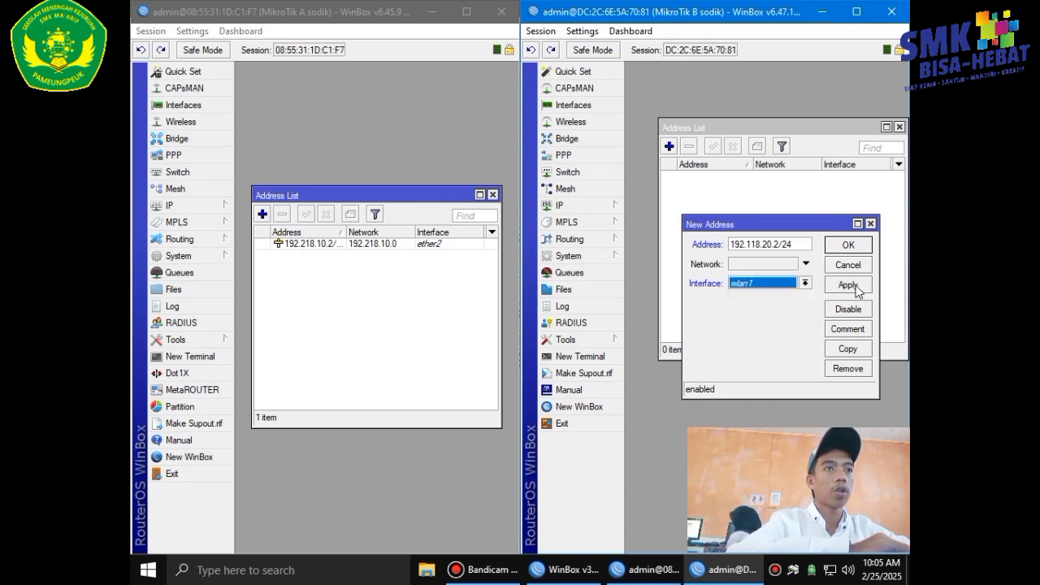
click(853, 284)
click(849, 247)
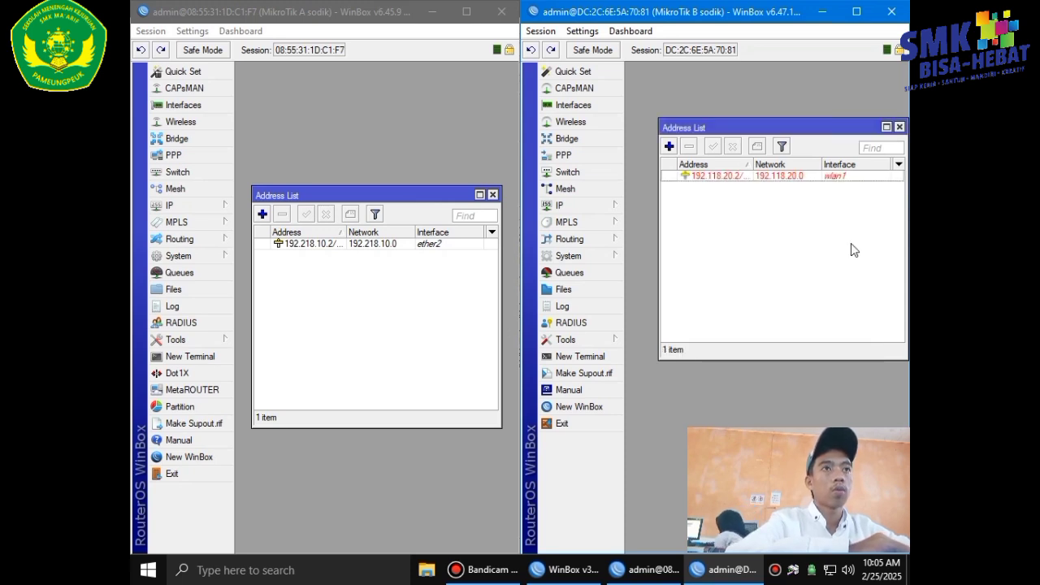
Enable router B's disabled wlan1 wireless interface.
click(606, 121)
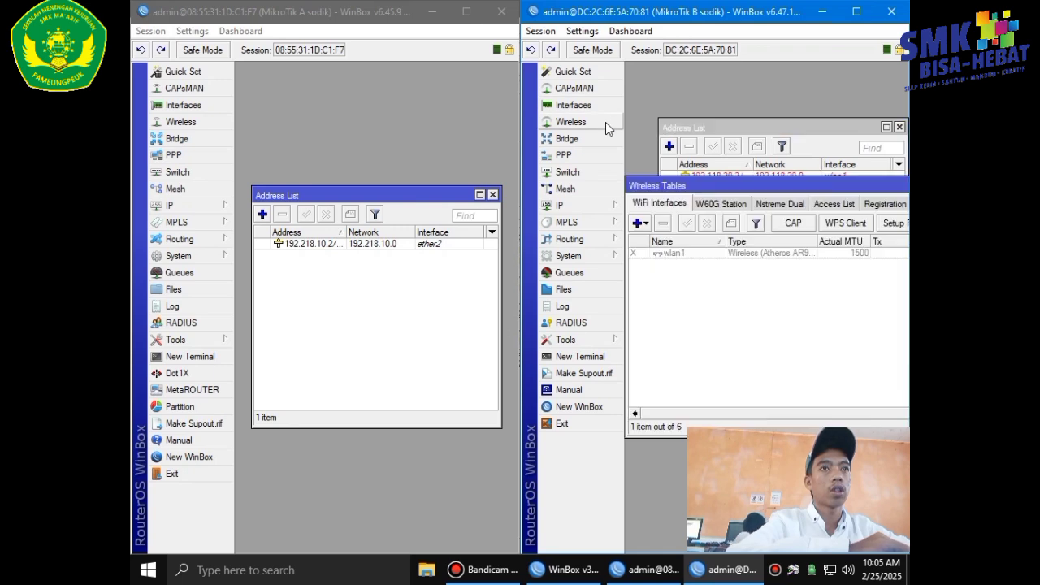
click(675, 257)
click(687, 223)
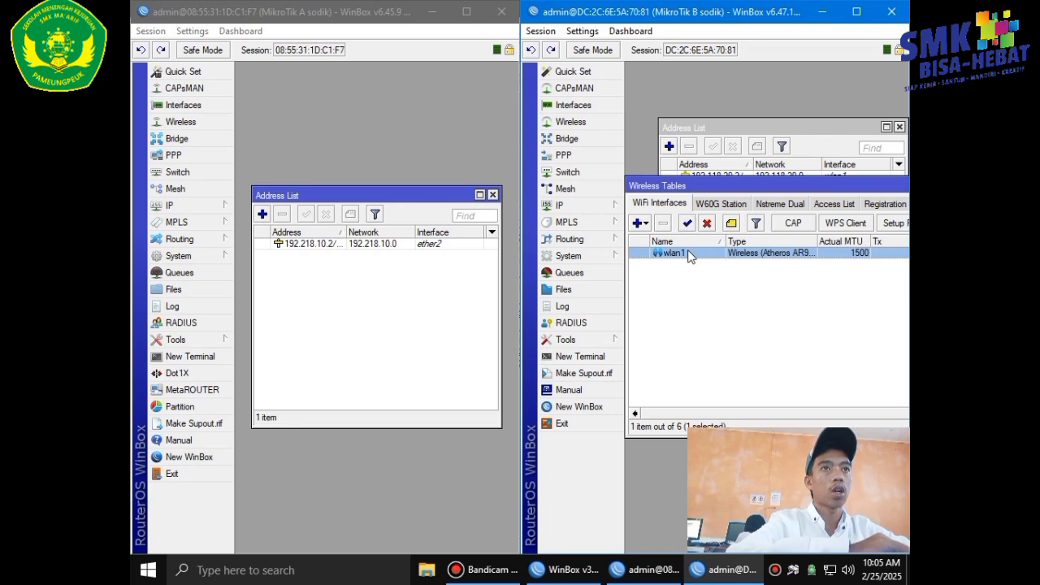
Set wlan1 to ap bridge mode, band 2GHz-B/G/N, SSID UKK_18.
double_click(674, 252)
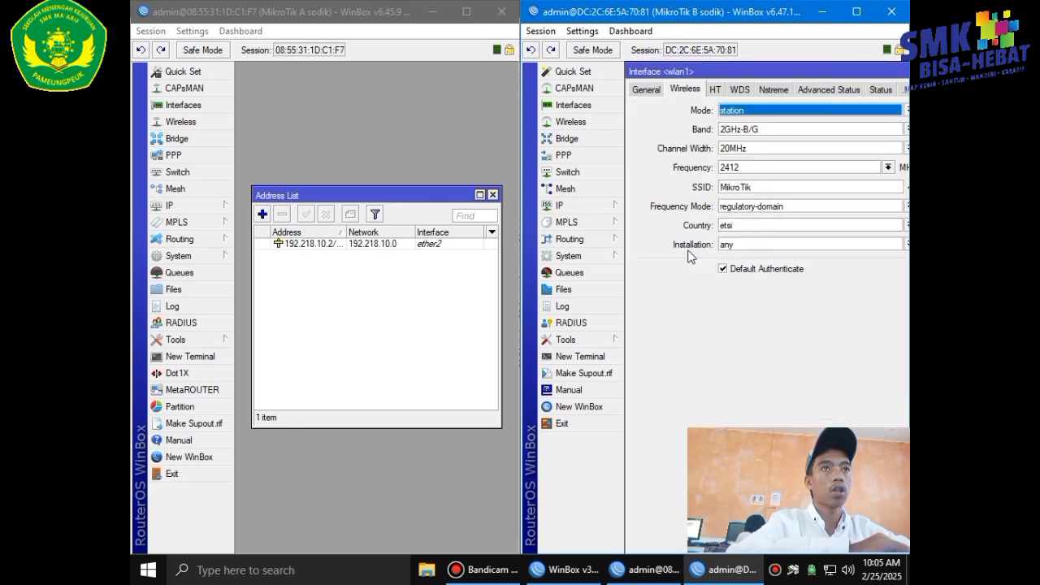
click(776, 112)
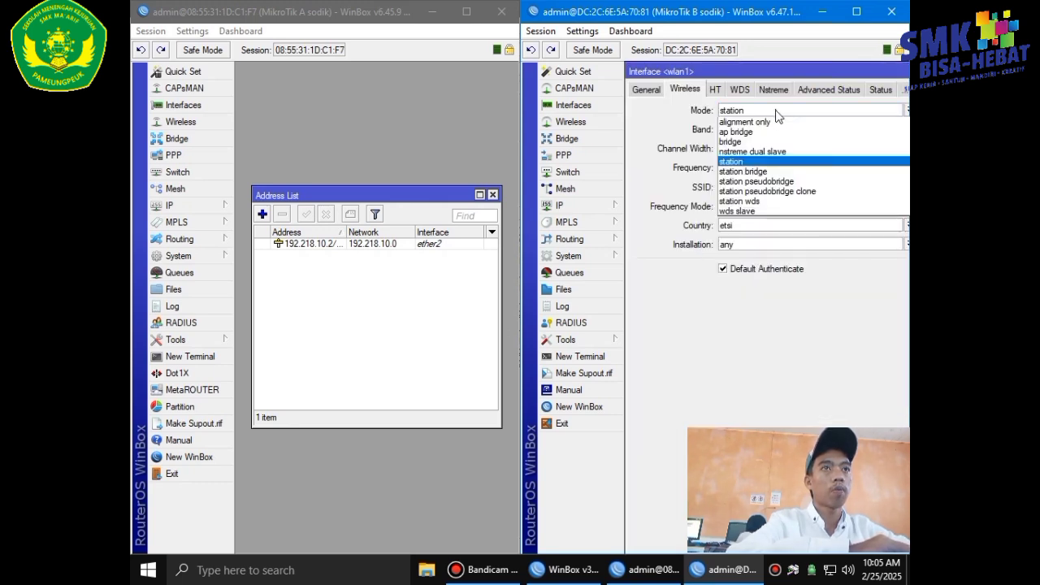
click(775, 132)
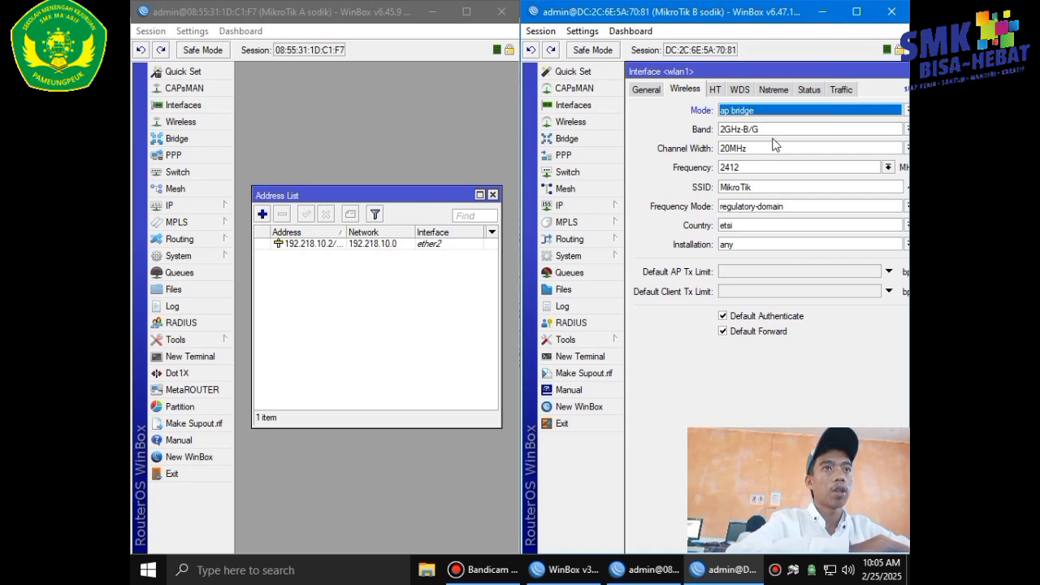
click(774, 132)
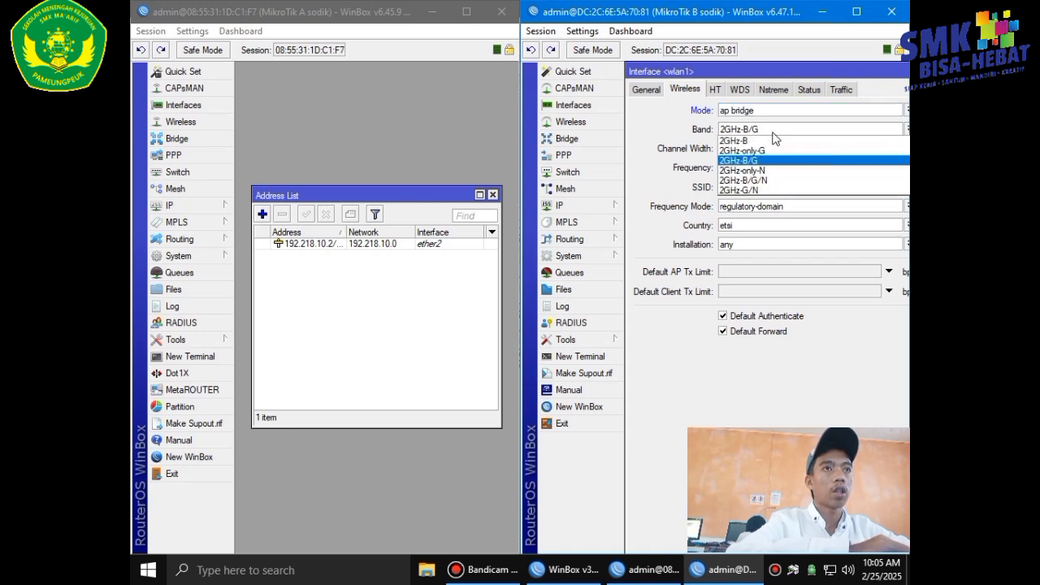
click(768, 180)
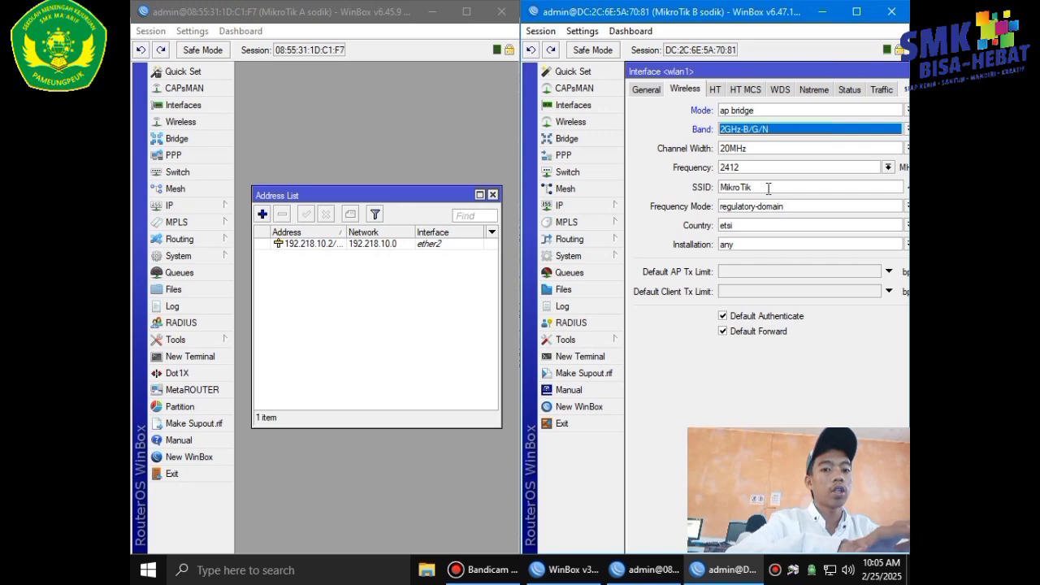
click(768, 188)
key(BackSpace)
key(BackSpace)
key(BackSpace)
key(BackSpace)
key(BackSpace)
key(BackSpace)
key(BackSpace)
key(BackSpace)
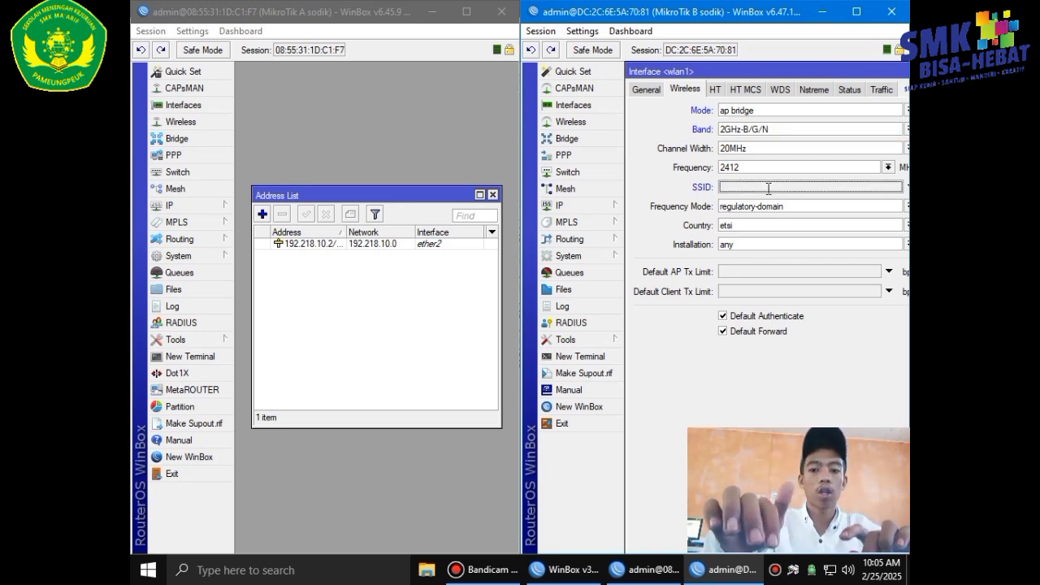
text(UKK)
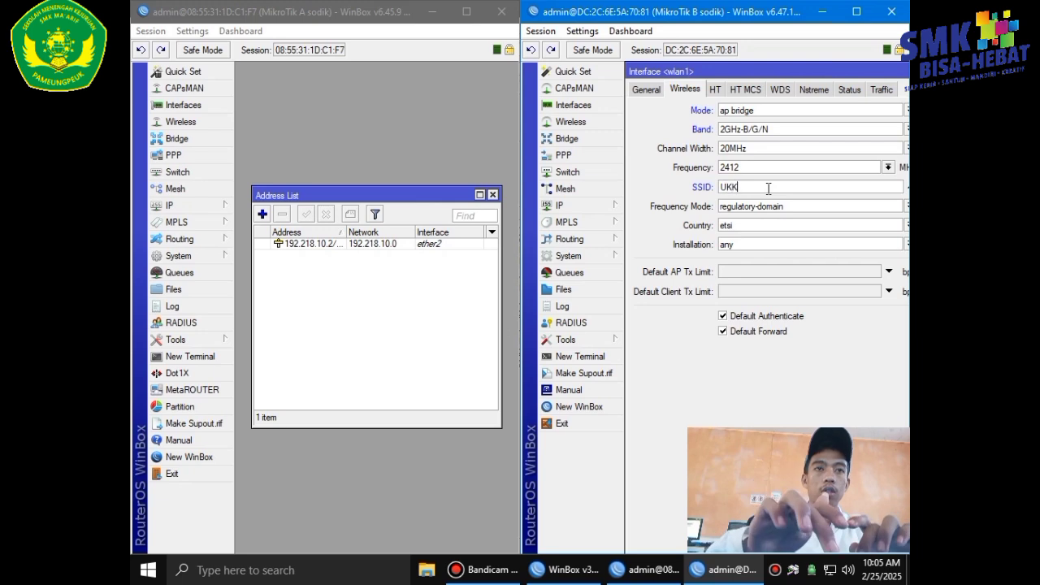
text(_18)
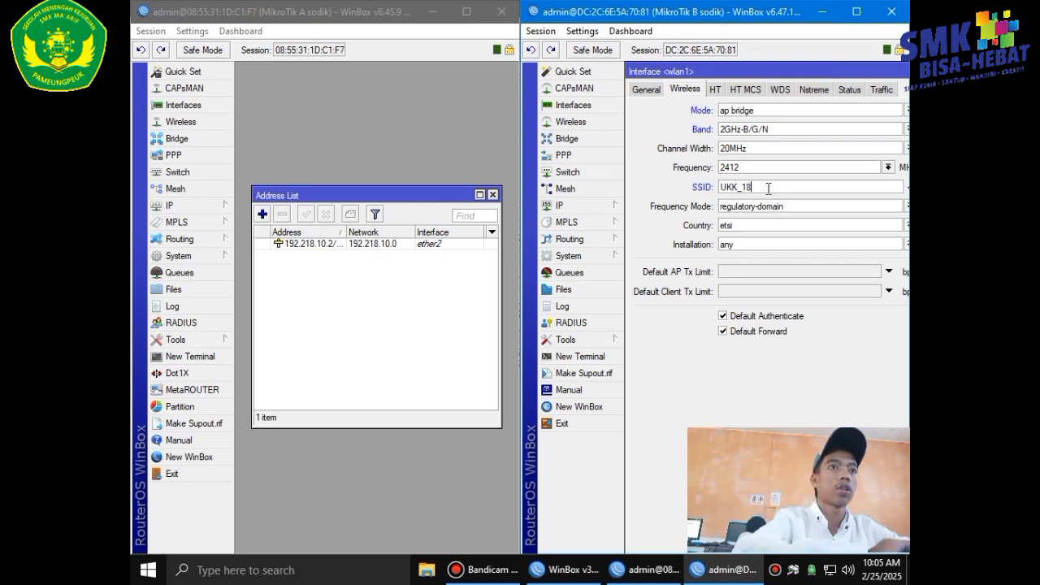
drag(834, 79, 833, 77)
double_click(838, 73)
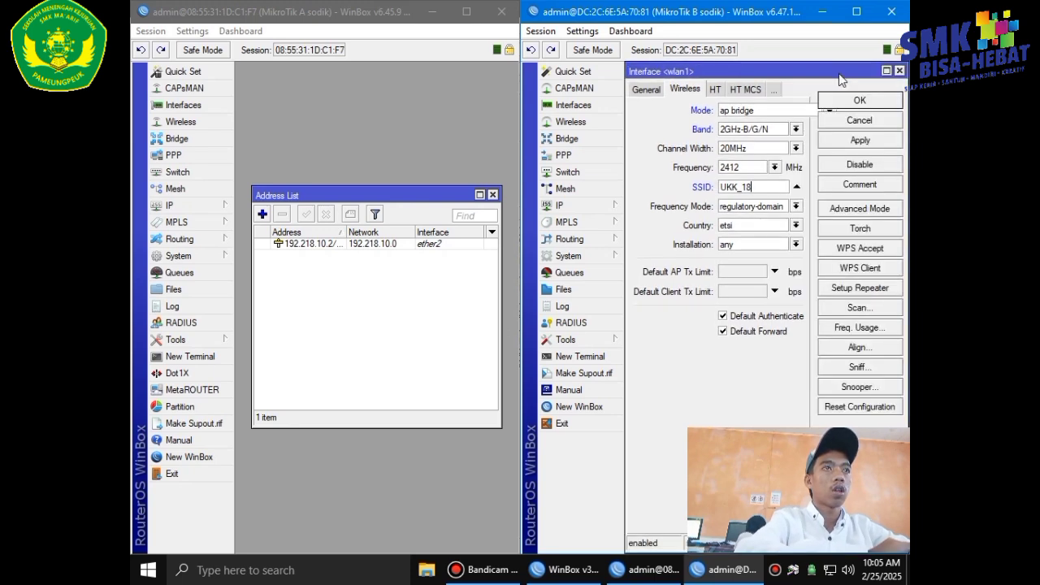
click(850, 137)
click(851, 101)
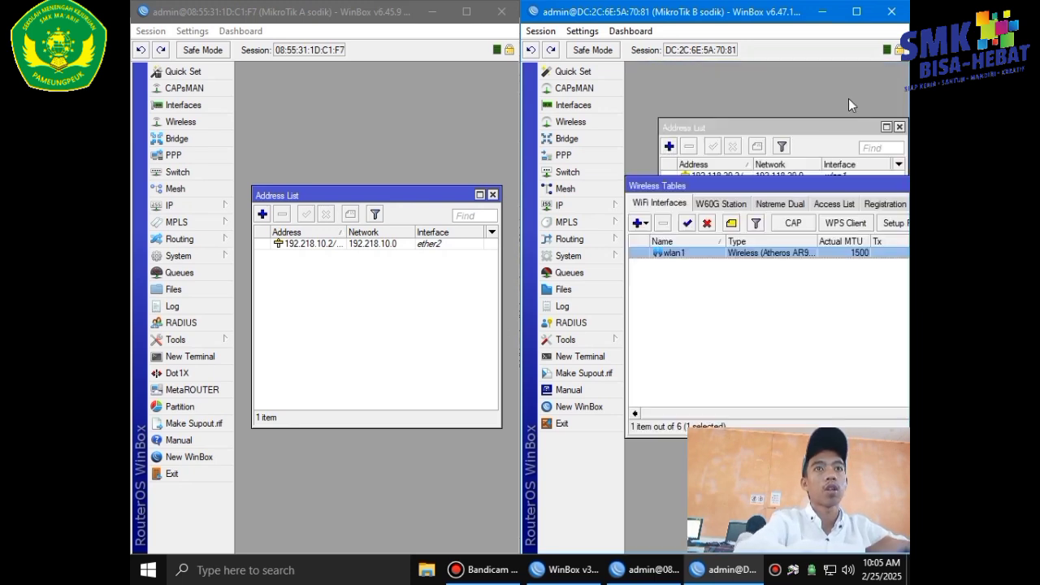
Add a DHCP client on ether1 to router A.
click(205, 208)
click(248, 210)
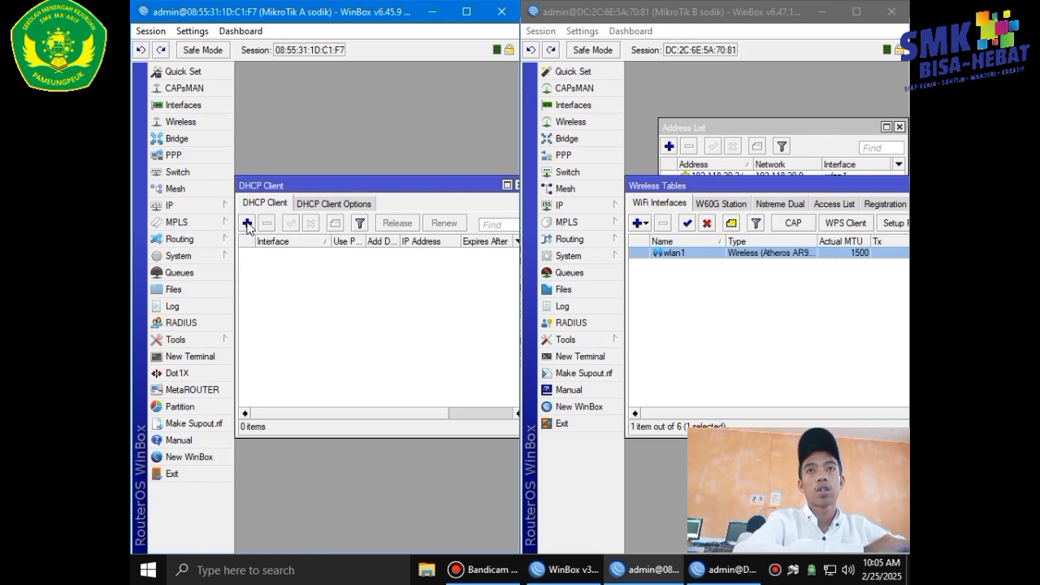
click(247, 223)
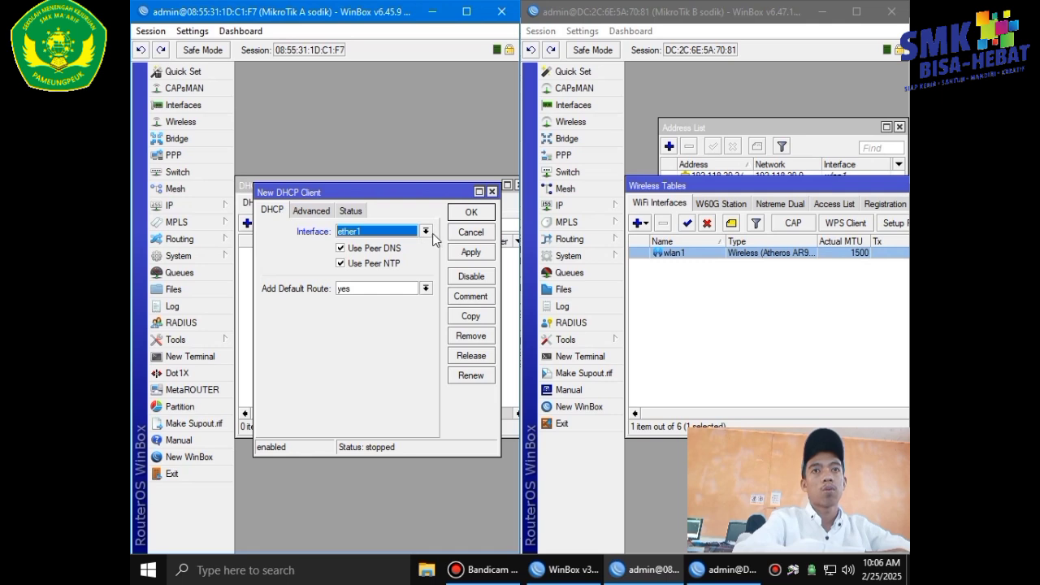
click(471, 251)
click(471, 213)
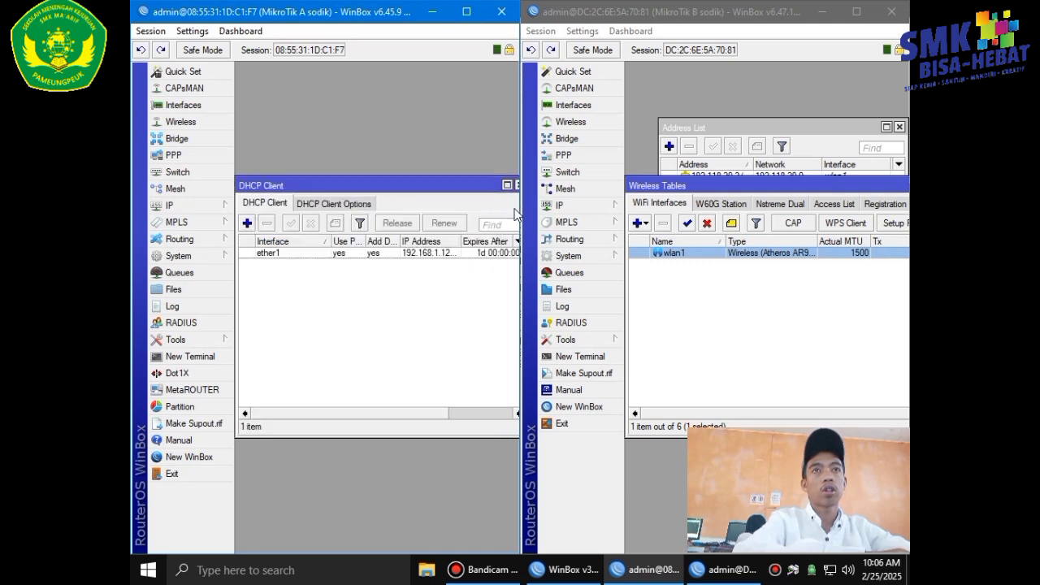
Add a DHCP client on ether1 to router B without adding a default route.
click(569, 205)
click(655, 226)
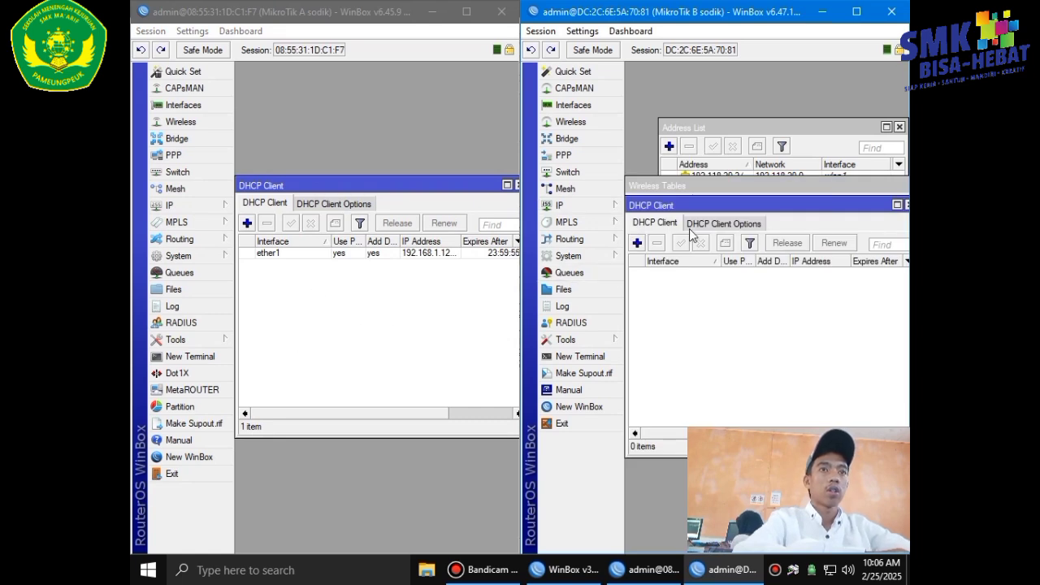
click(637, 243)
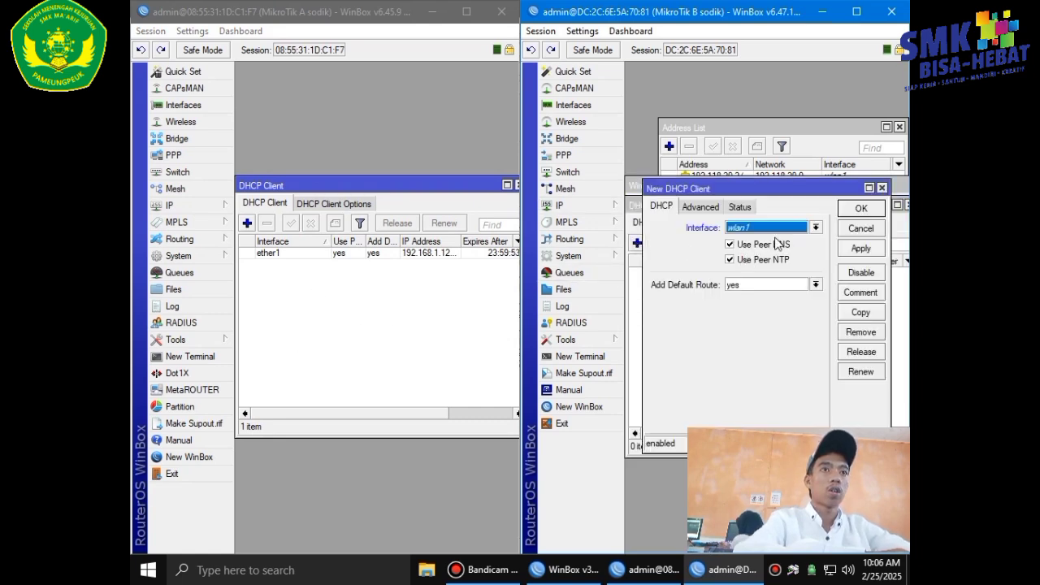
click(817, 228)
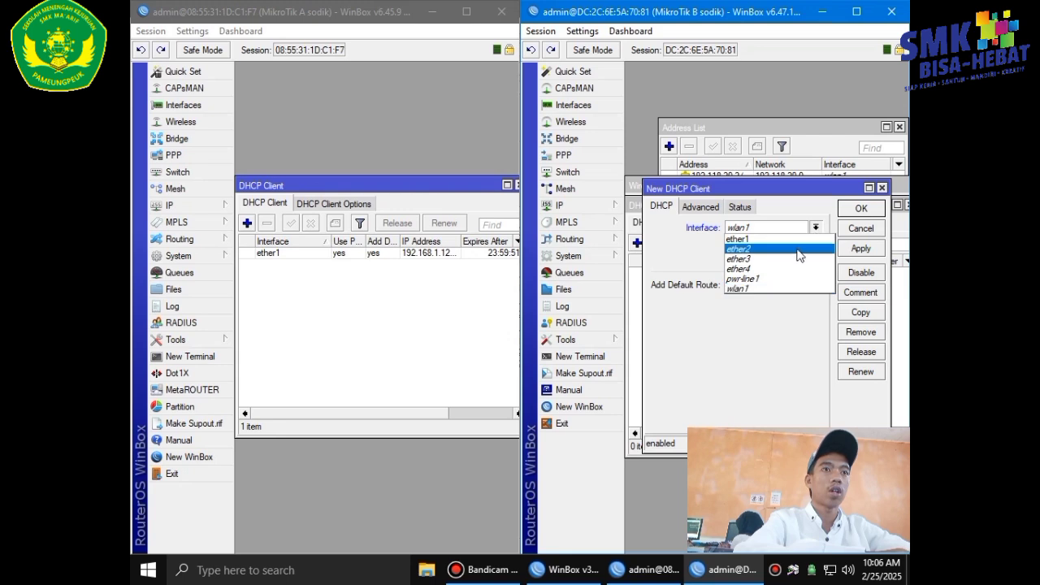
click(795, 239)
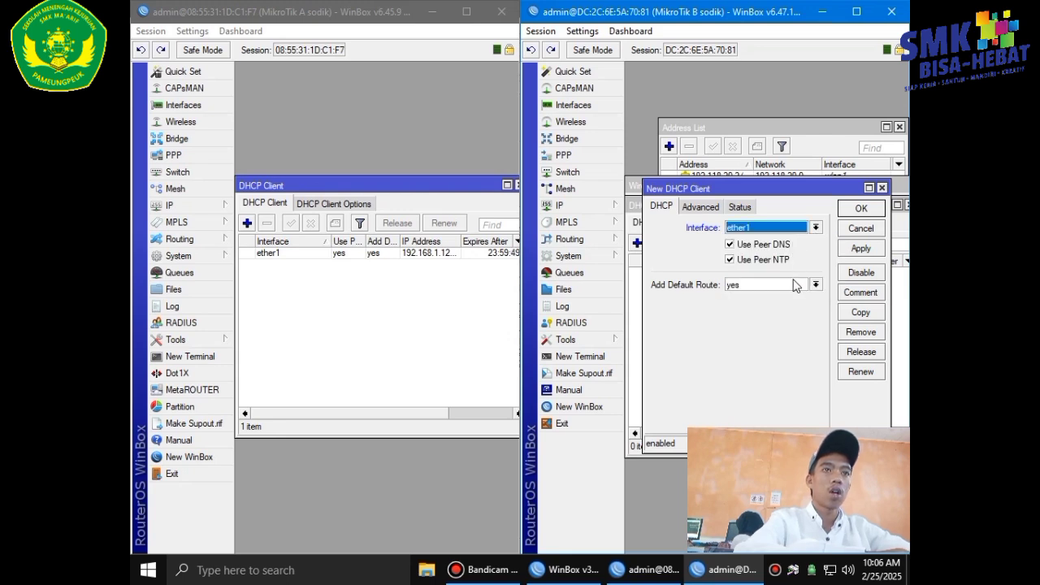
click(768, 284)
click(764, 315)
click(875, 249)
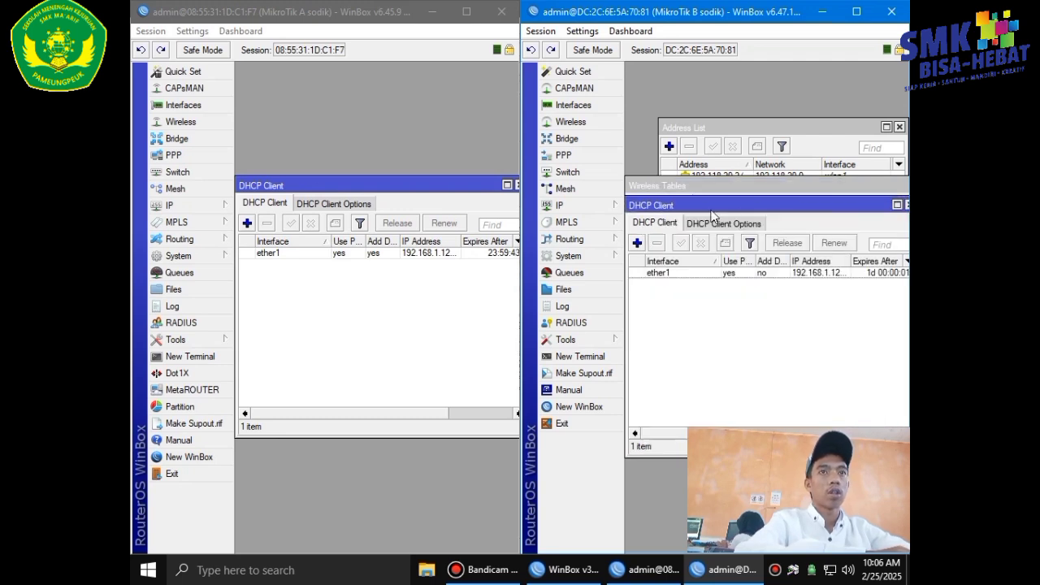
Add a static route 0.0.0.0/0 via gateway 192.168.1.1 on router B.
click(590, 210)
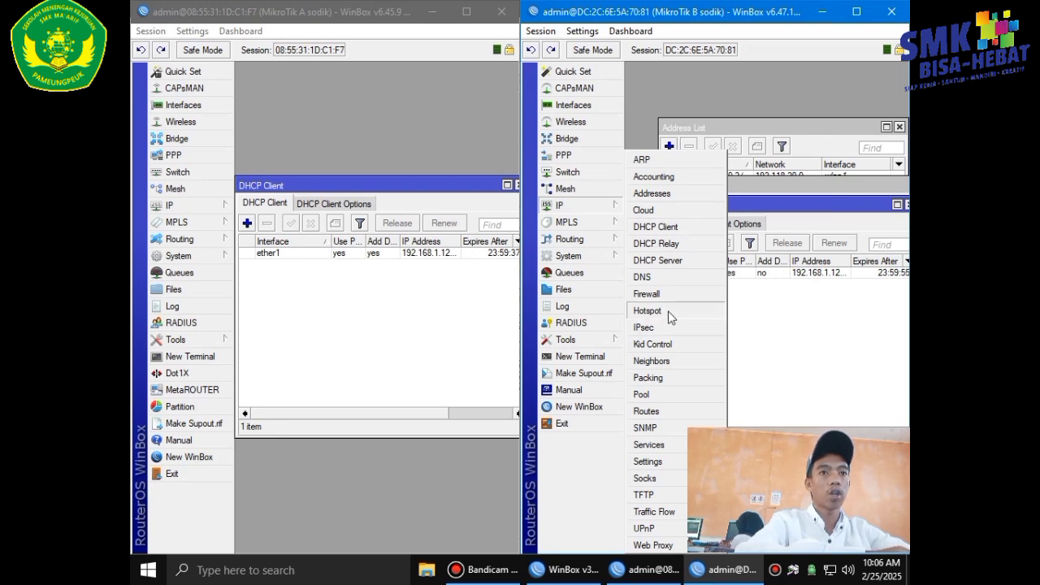
click(683, 405)
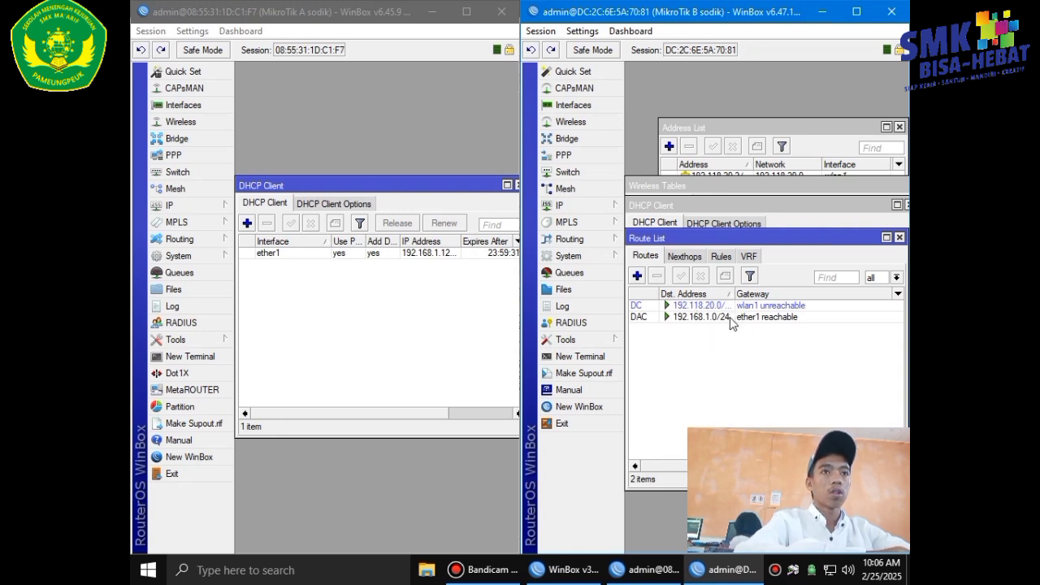
mouse_move(727, 323)
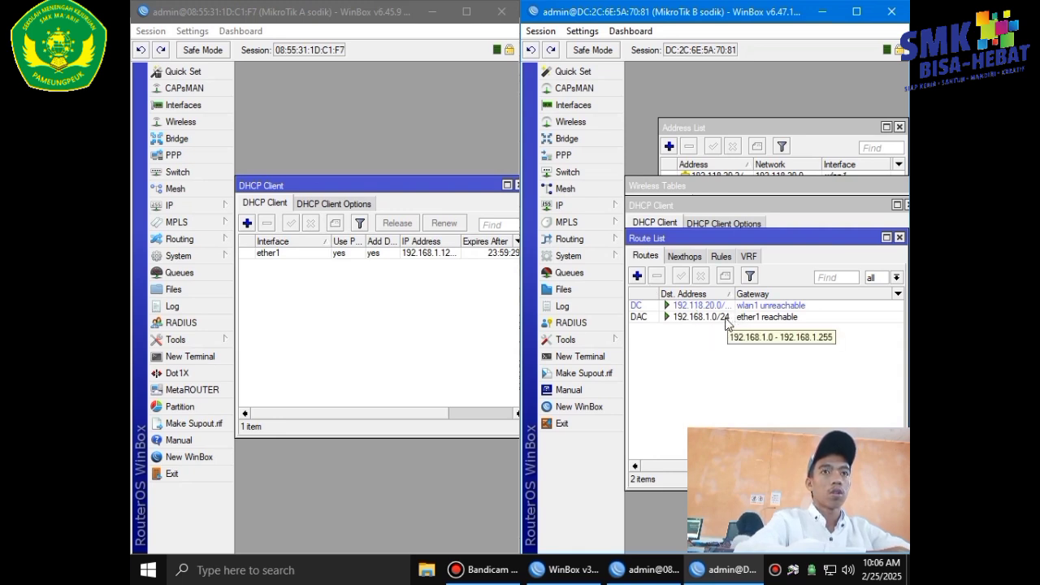
click(637, 275)
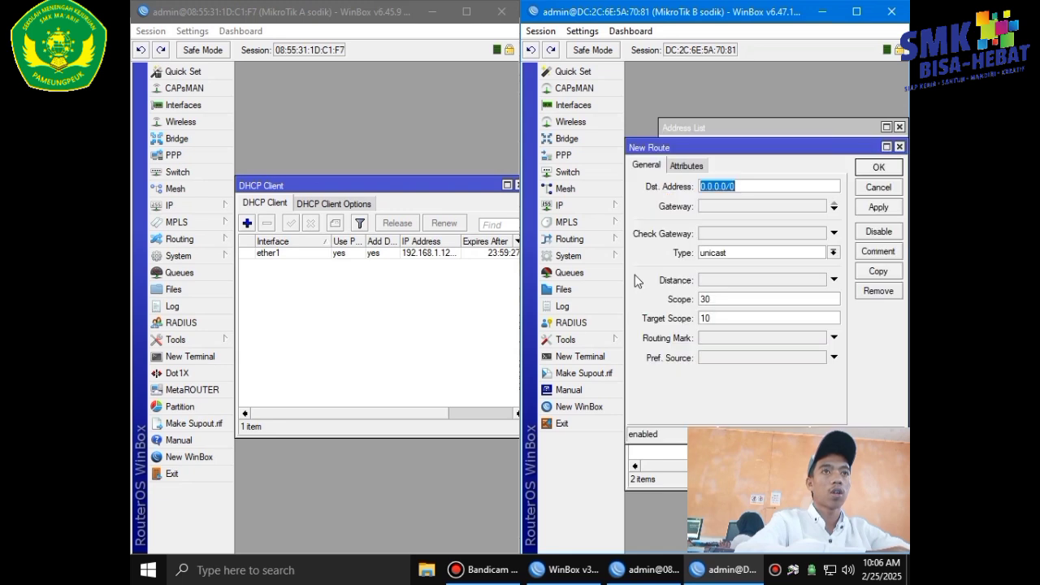
click(730, 206)
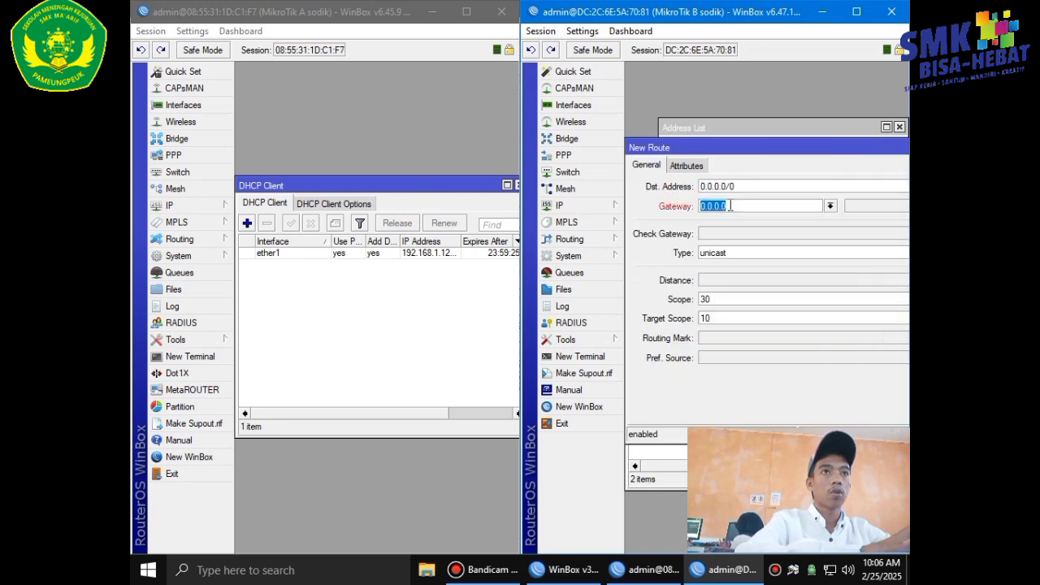
key(BackSpace)
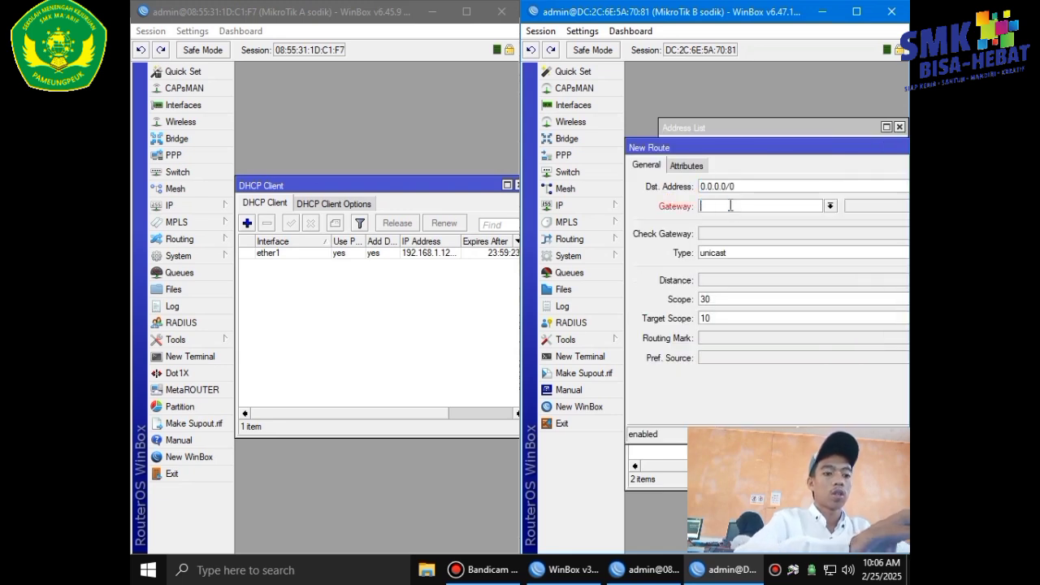
text(192.16)
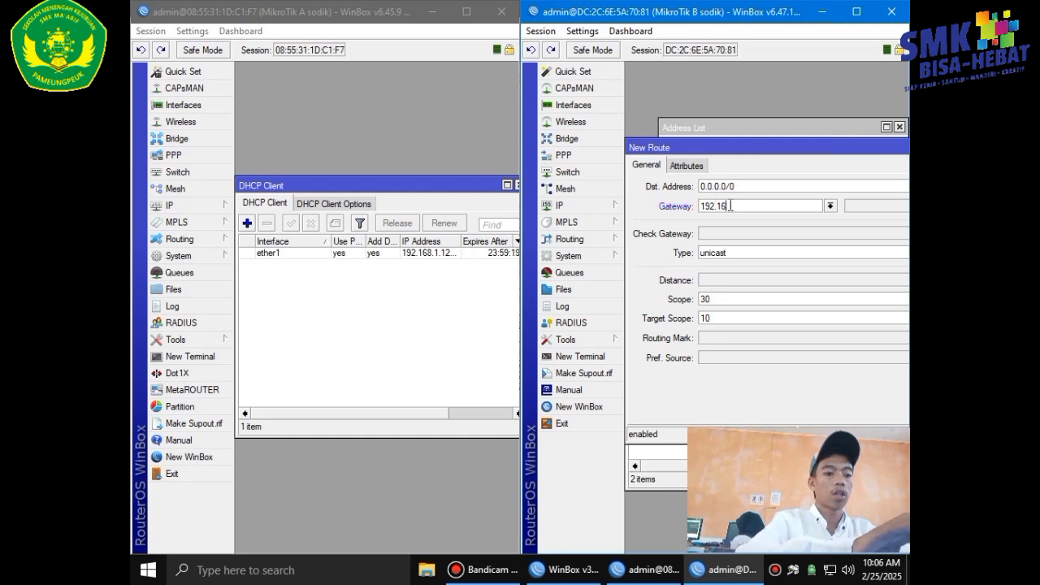
text(8.1.1)
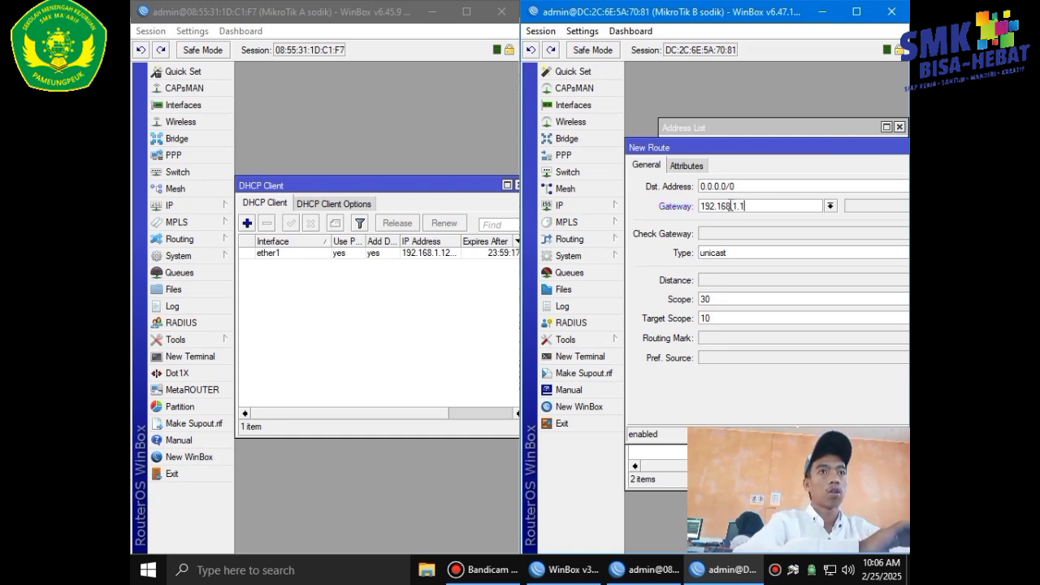
drag(788, 144, 571, 156)
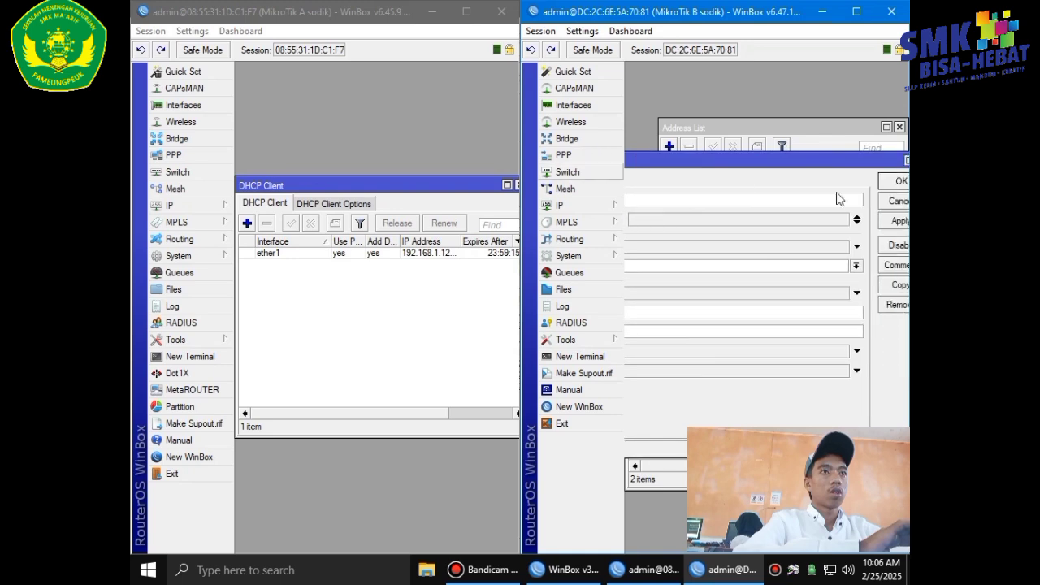
click(896, 228)
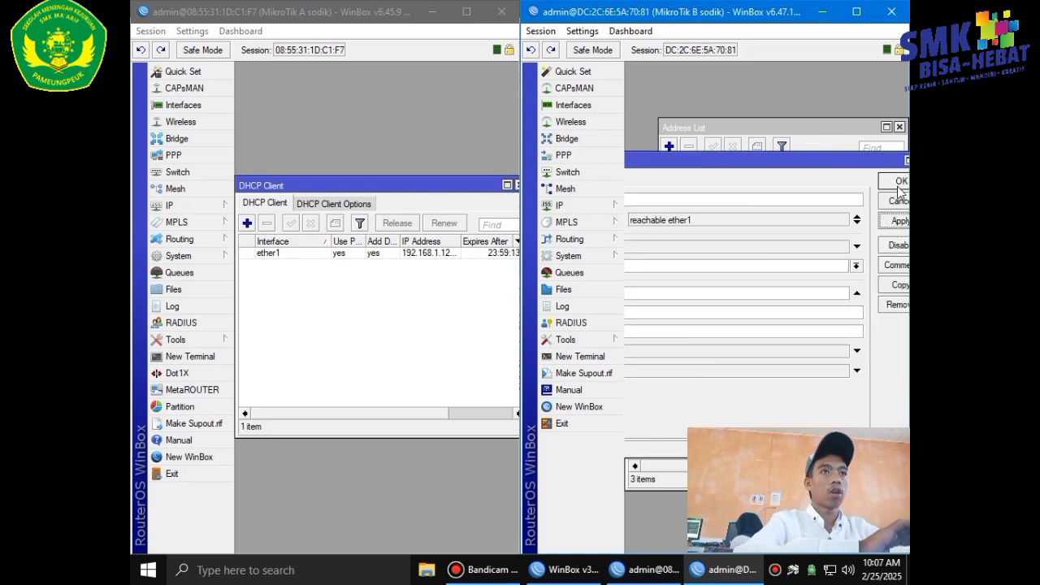
click(898, 182)
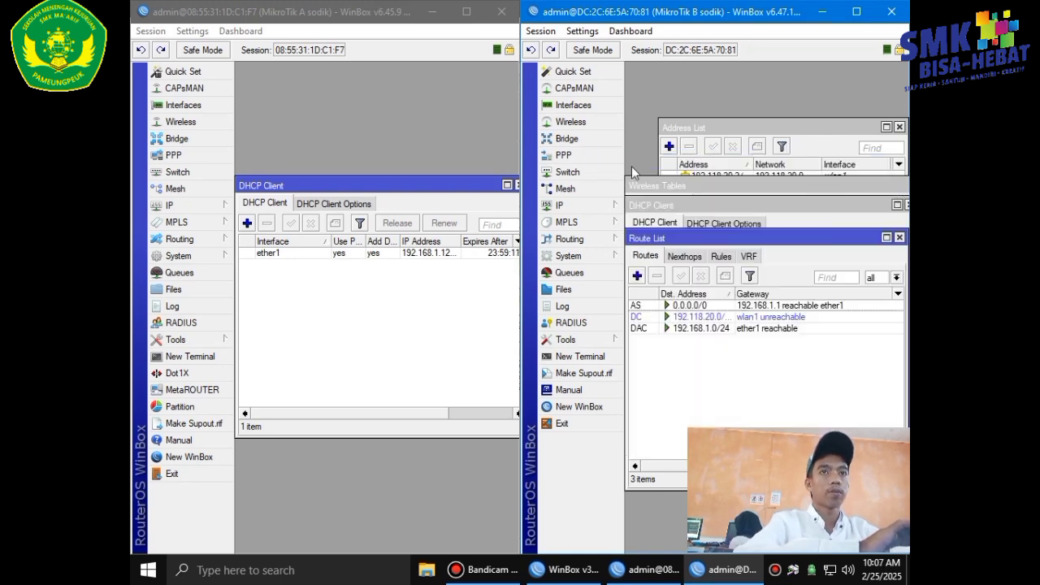
Start DHCP Setup on wlan1 with gateway 192.118.20.2 and a trimmed address pool.
click(592, 205)
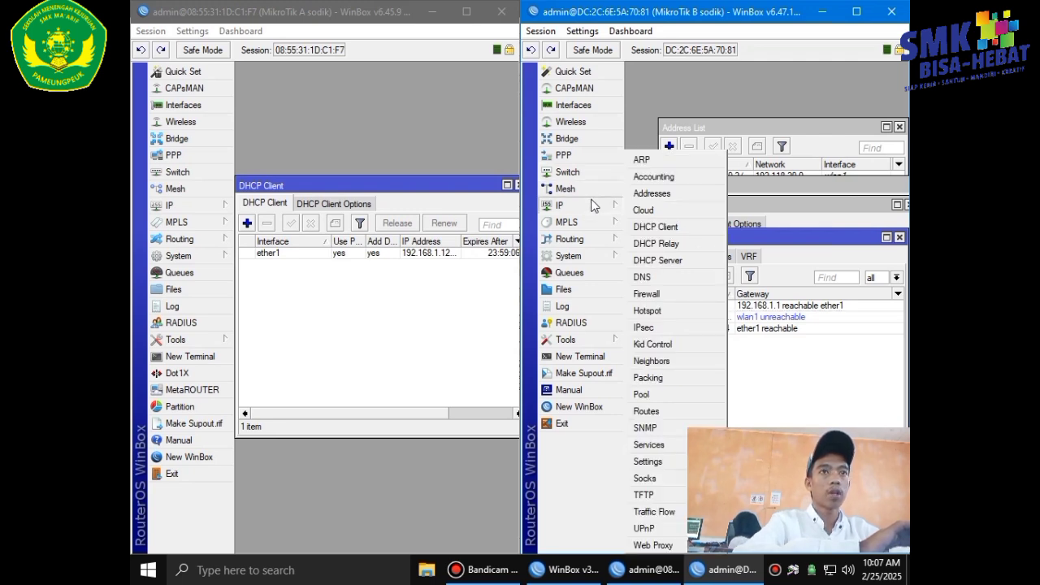
click(673, 261)
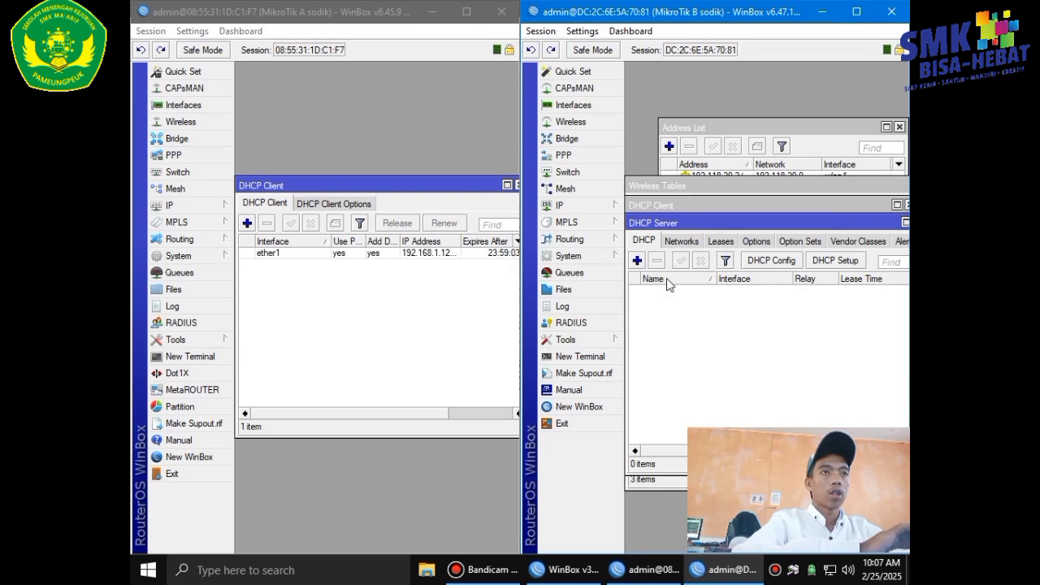
click(831, 261)
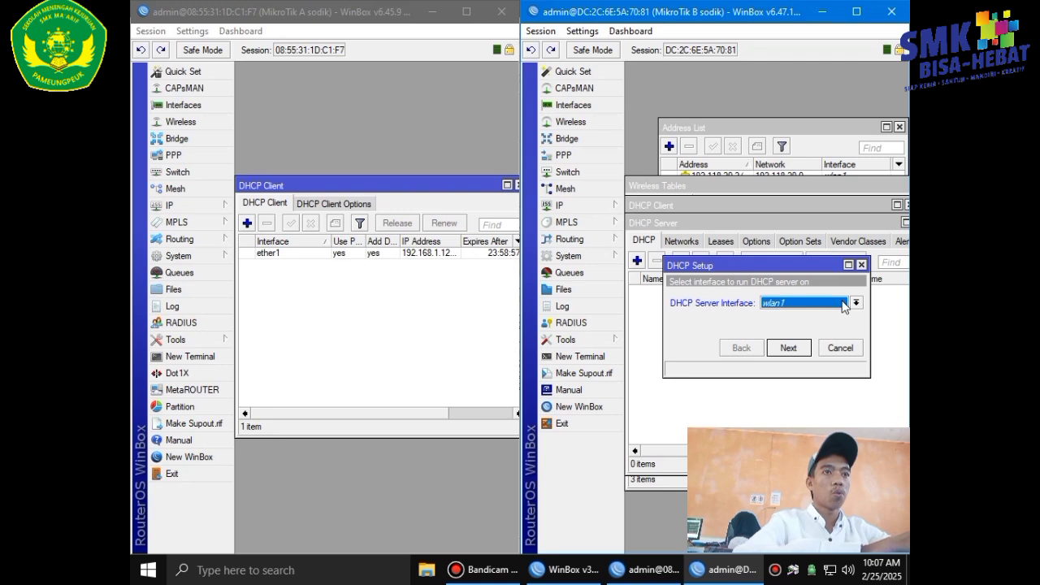
click(795, 351)
click(789, 348)
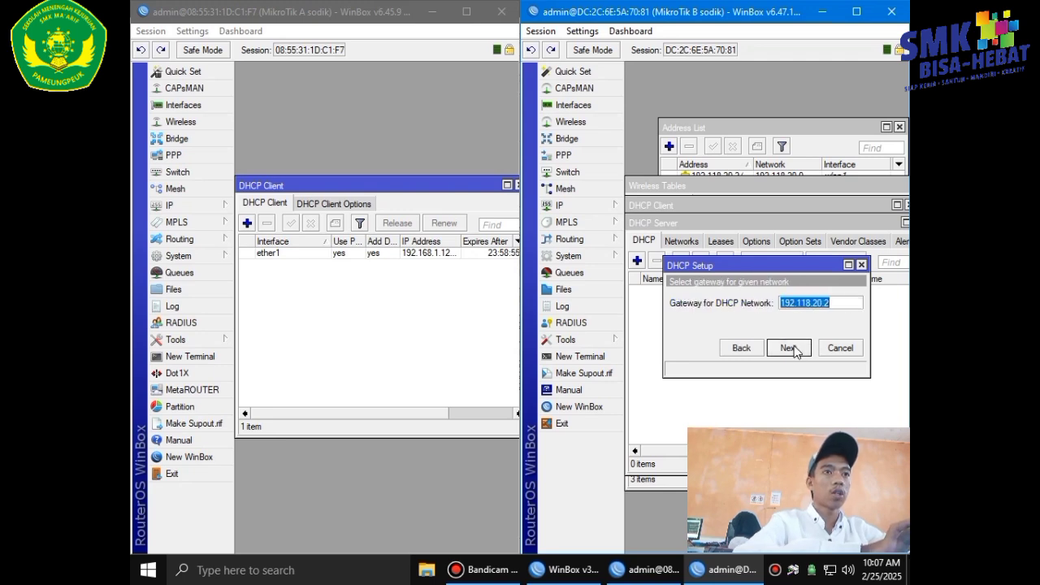
click(788, 347)
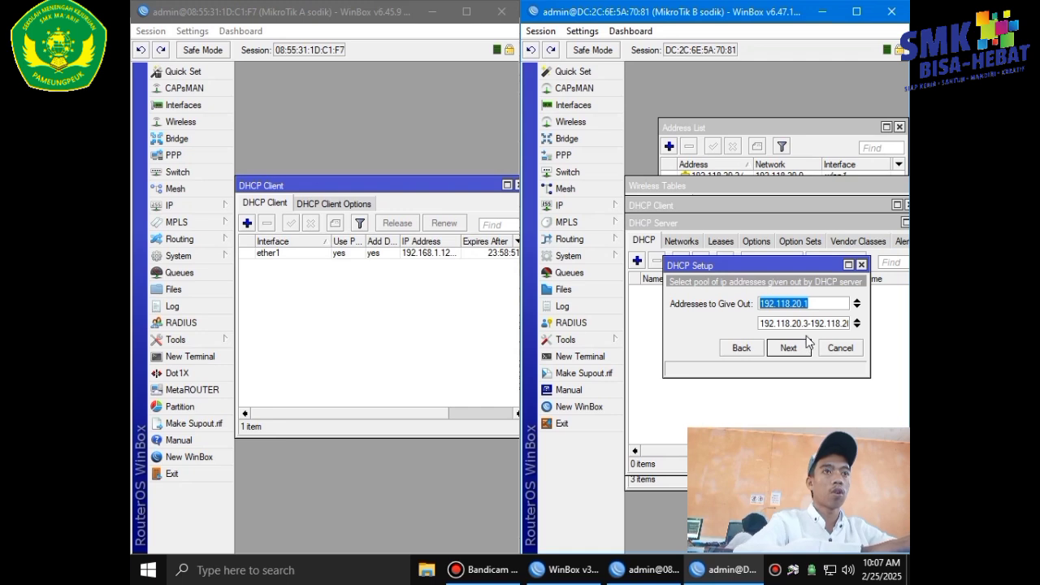
click(856, 300)
click(846, 323)
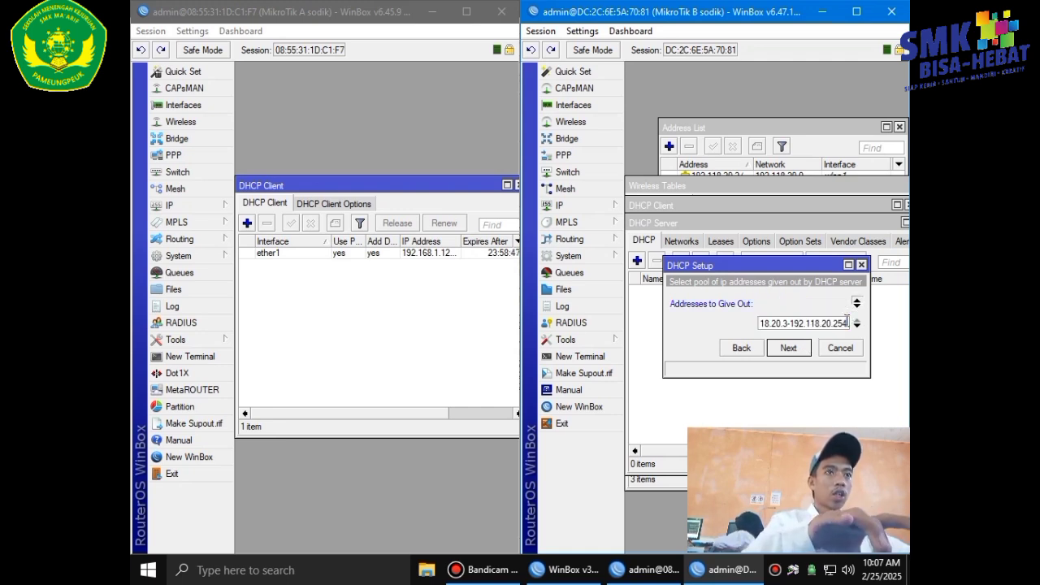
text(\\)
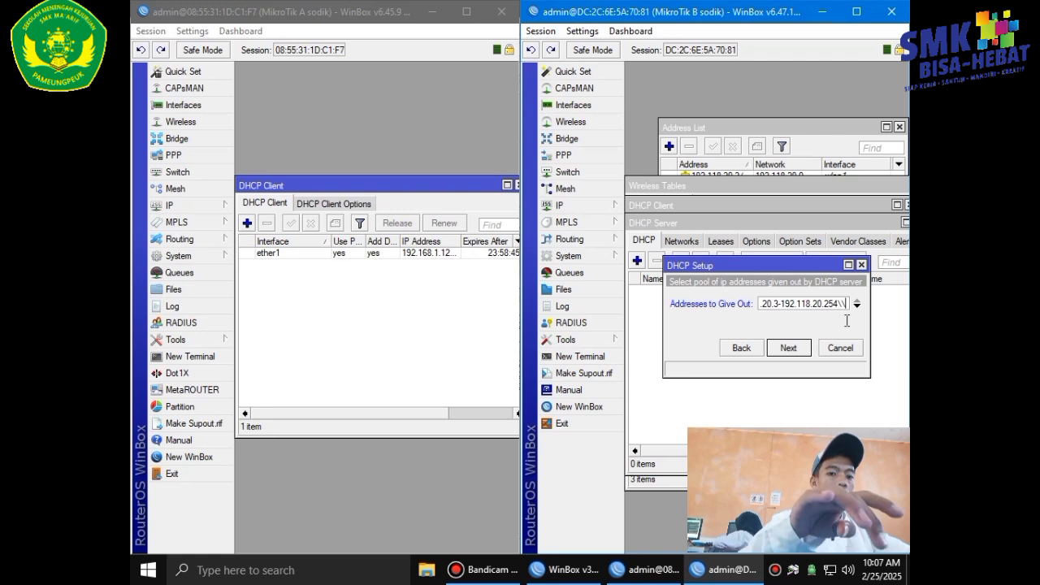
key(BackSpace)
key(BackSpace)
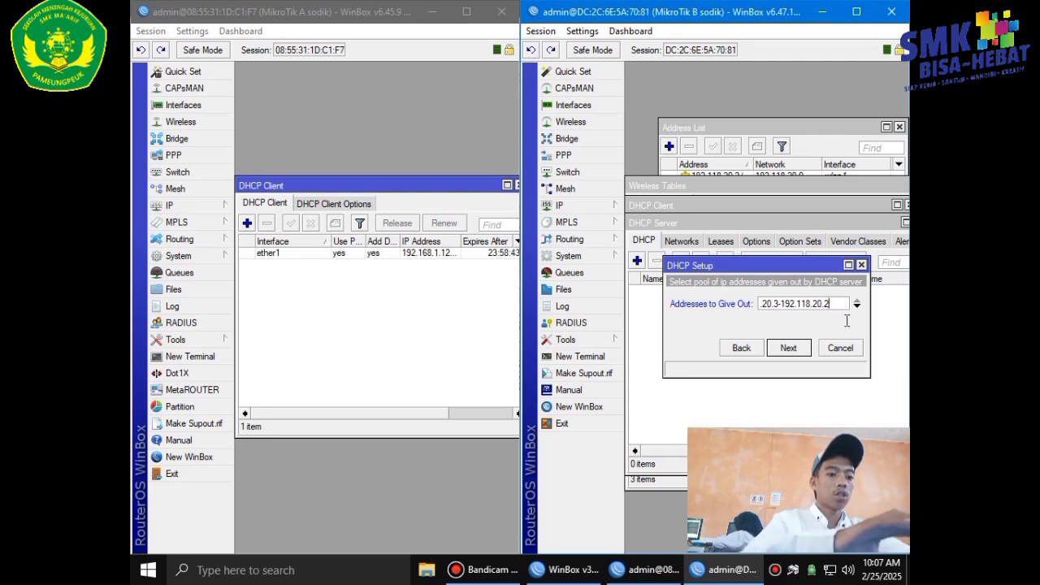
click(795, 349)
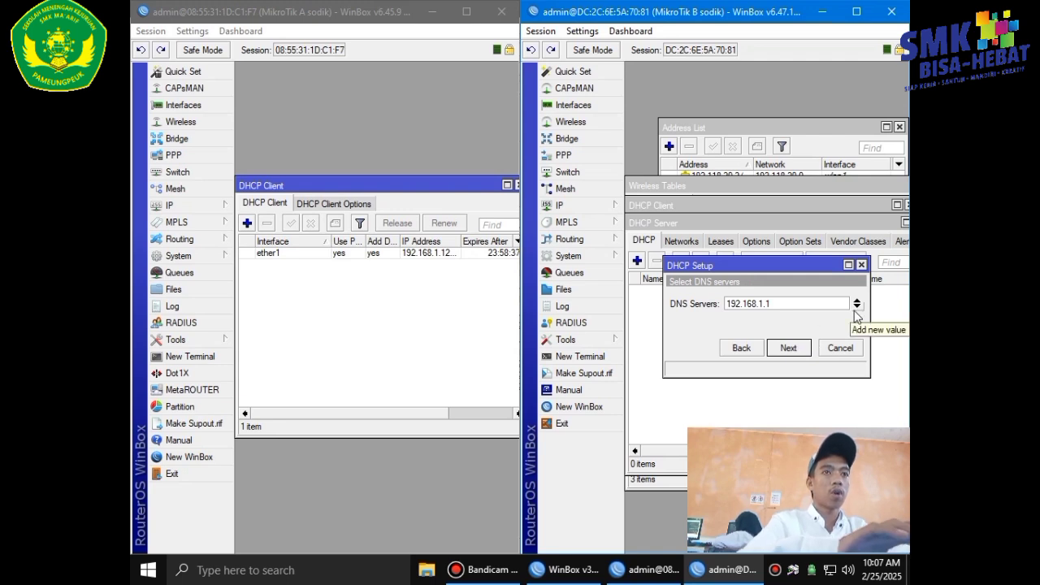
Add 8.8.8.8 as a second DNS server.
click(856, 308)
key(BackSpace)
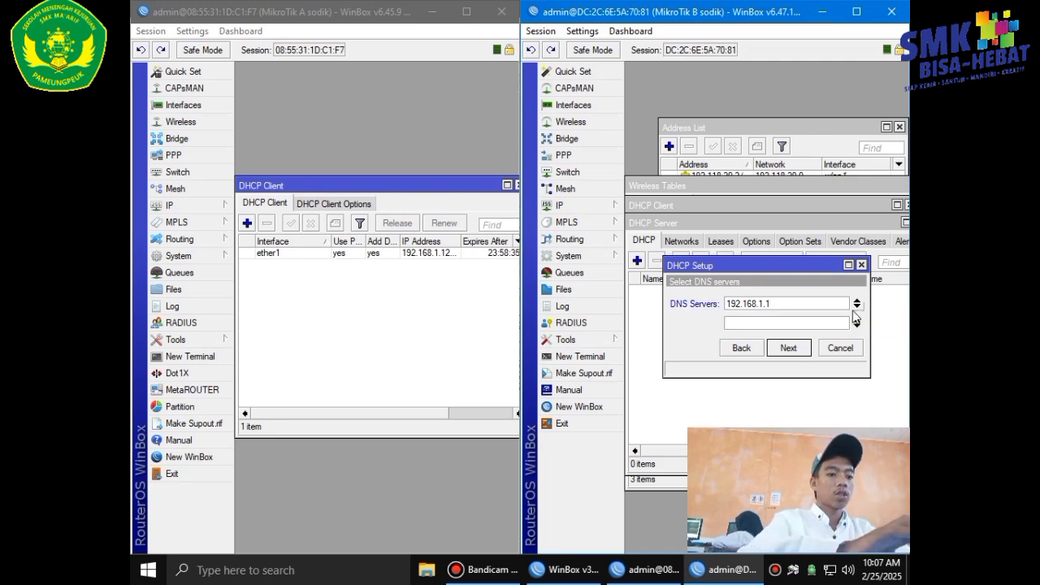
text(8.8.)
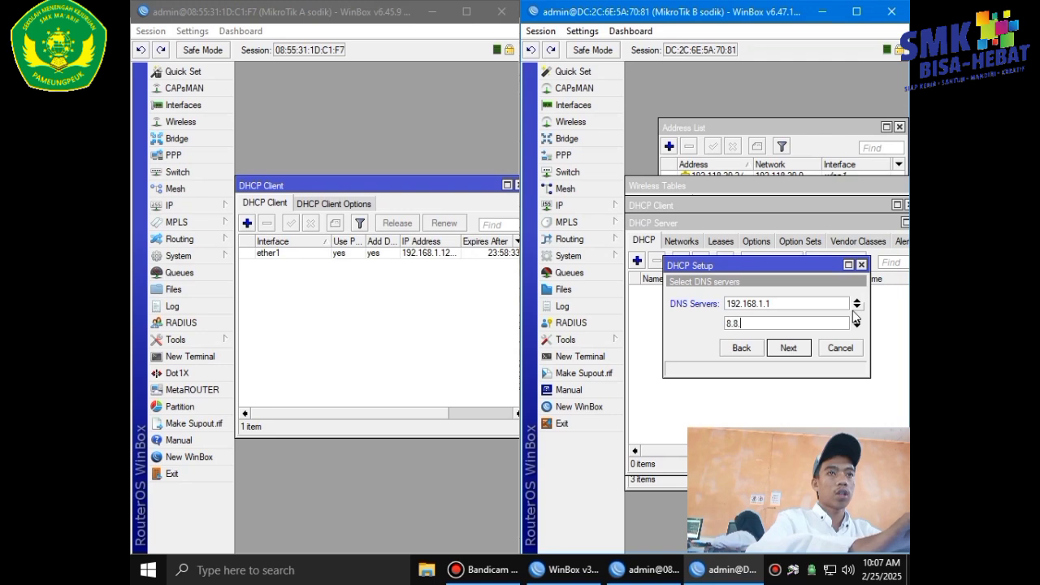
text(8.8)
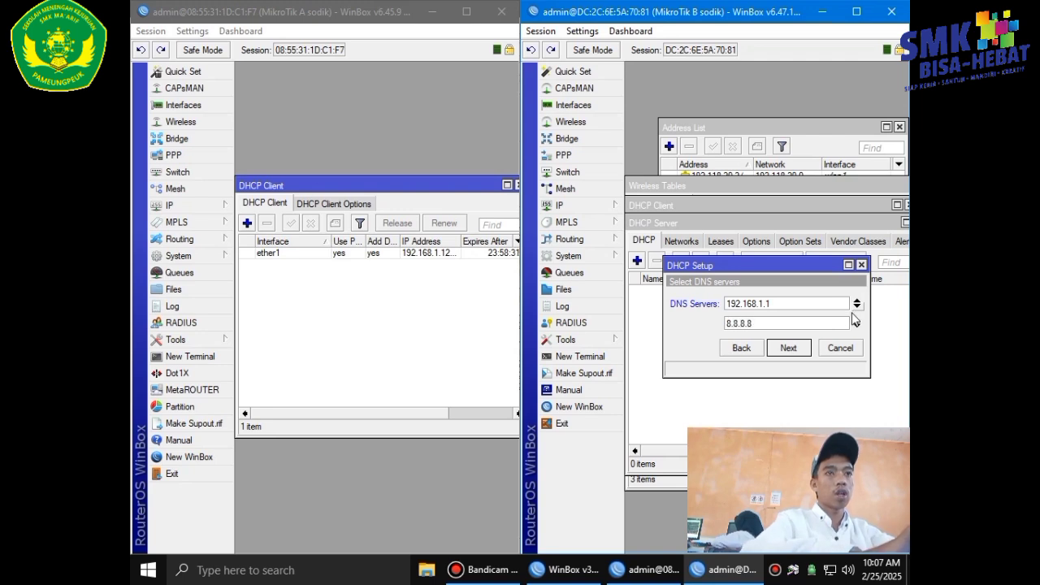
click(785, 348)
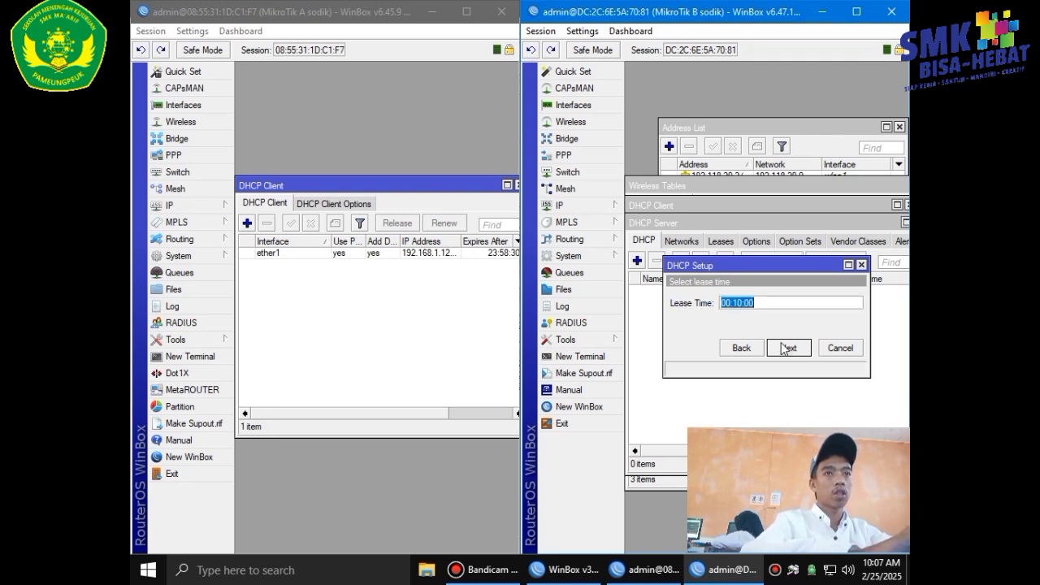
Set the lease time to 08:00:00 and finish the DHCP setup.
click(777, 300)
key(Left)
key(BackSpace)
text(8)
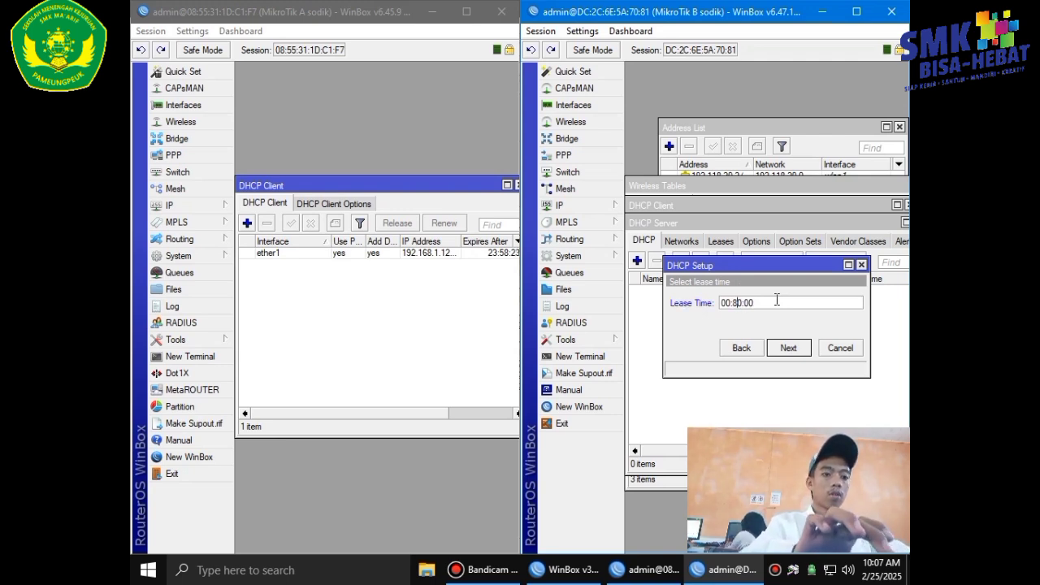
key(BackSpace)
text(00)
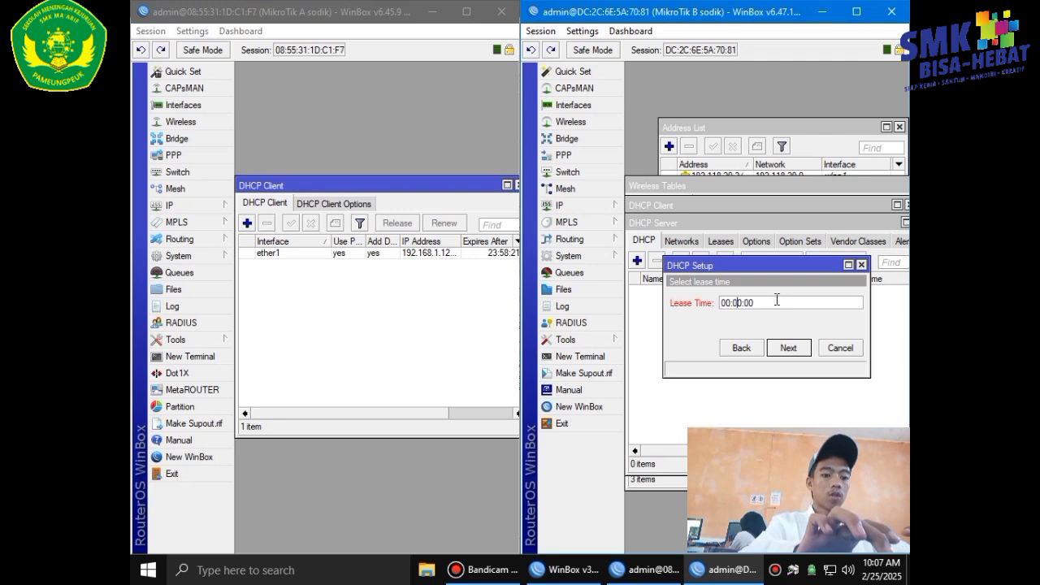
key(Left)
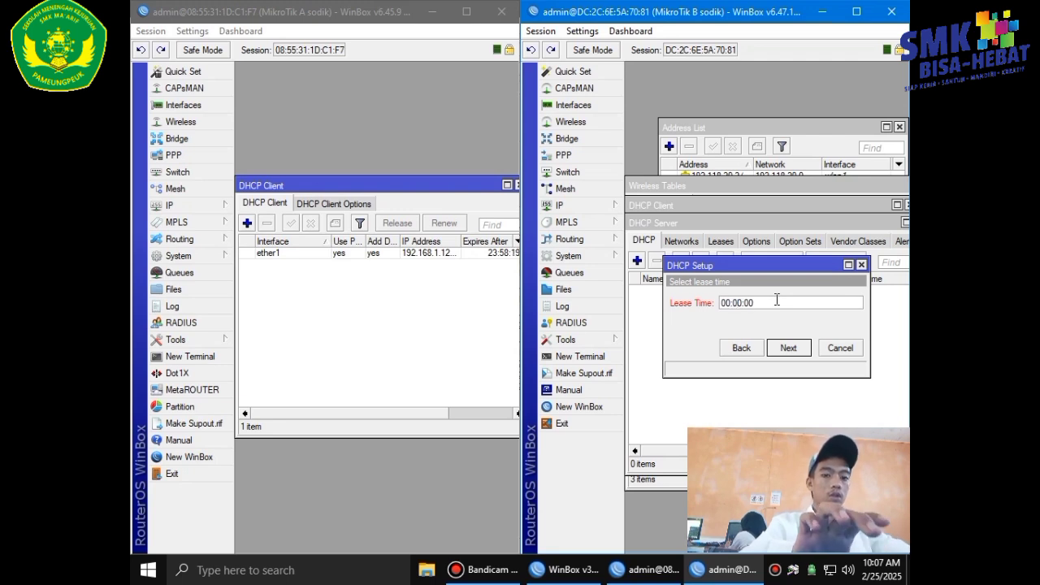
key(BackSpace)
text(8)
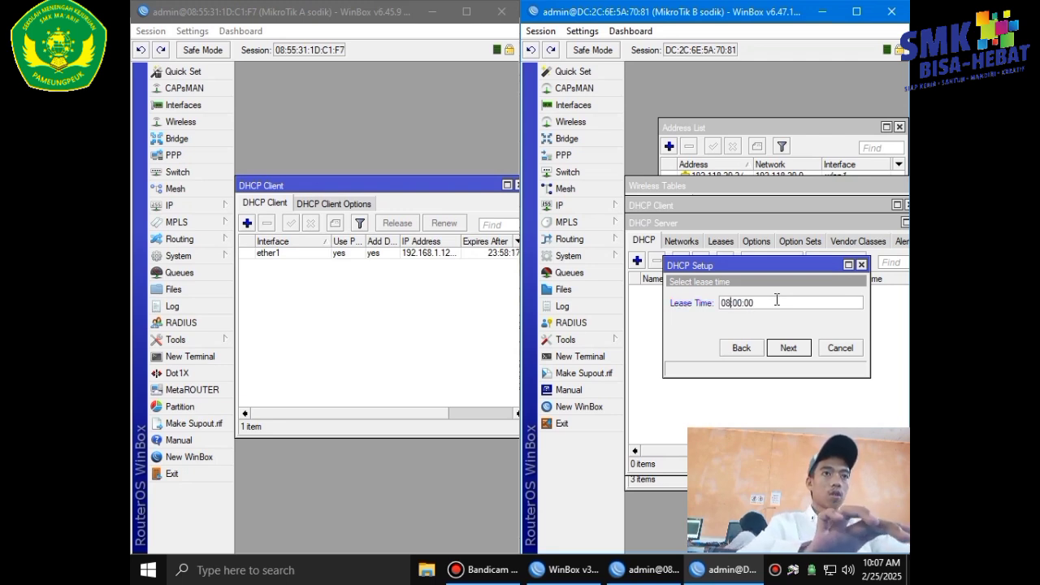
click(794, 348)
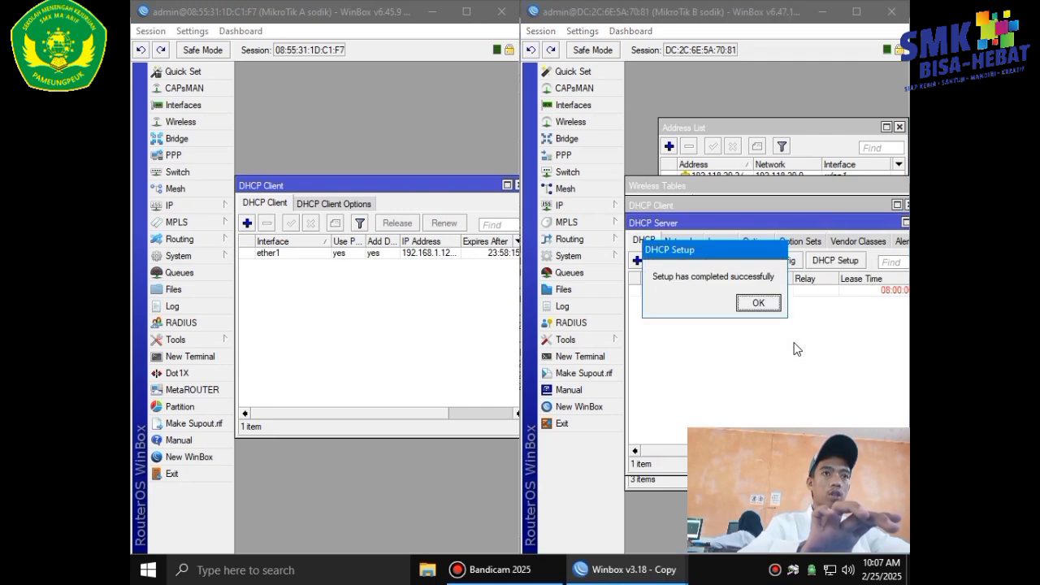
Acknowledge the DHCP setup success and open router A's OSPF Networks list.
click(758, 303)
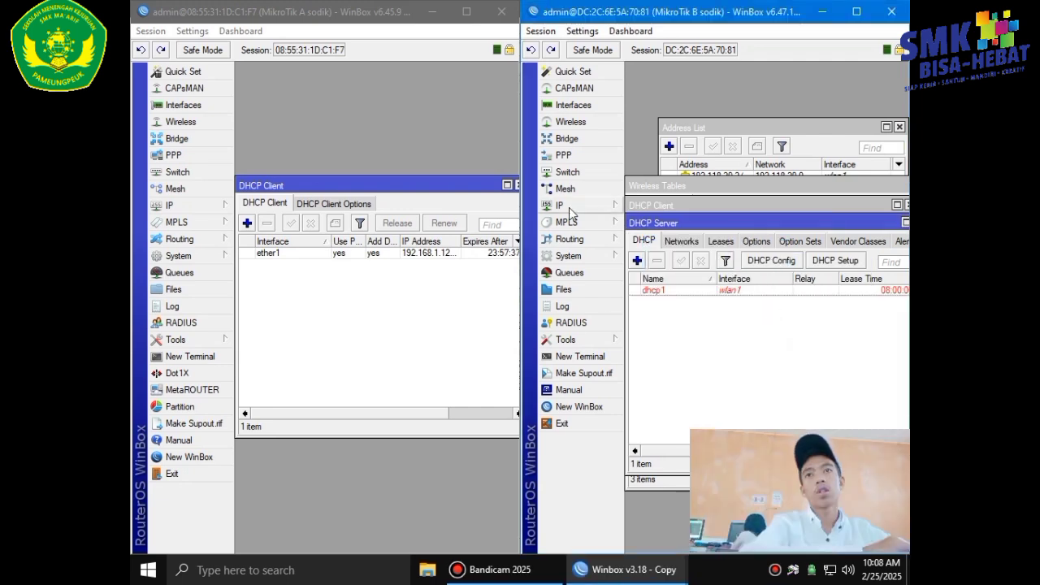
click(202, 242)
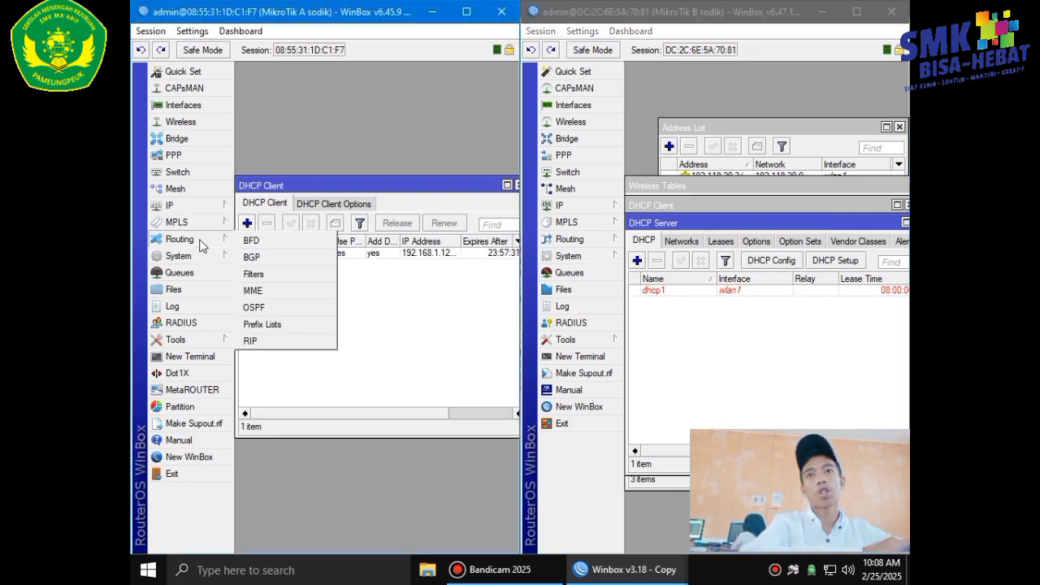
click(265, 308)
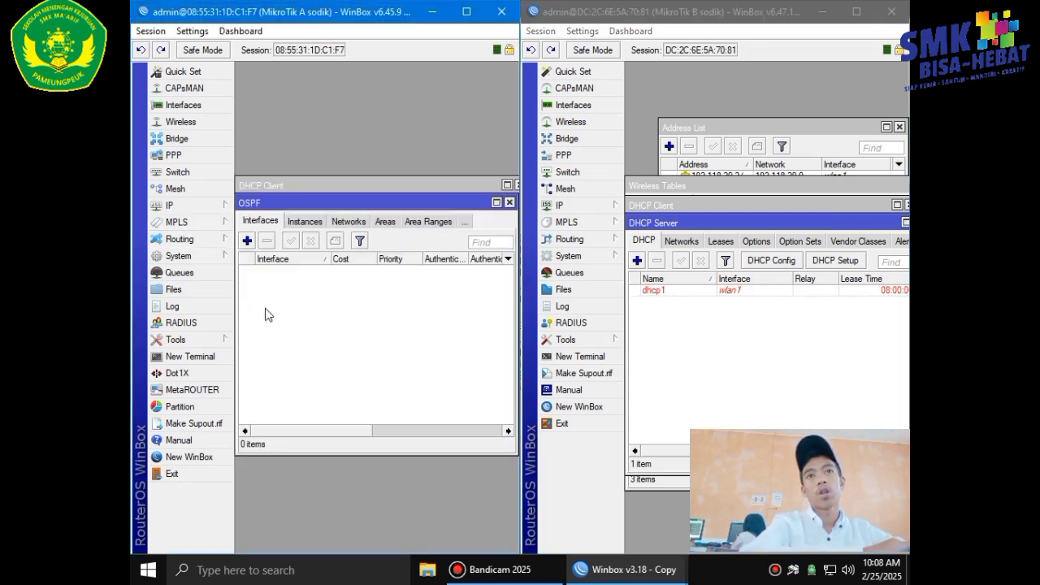
click(356, 223)
click(247, 241)
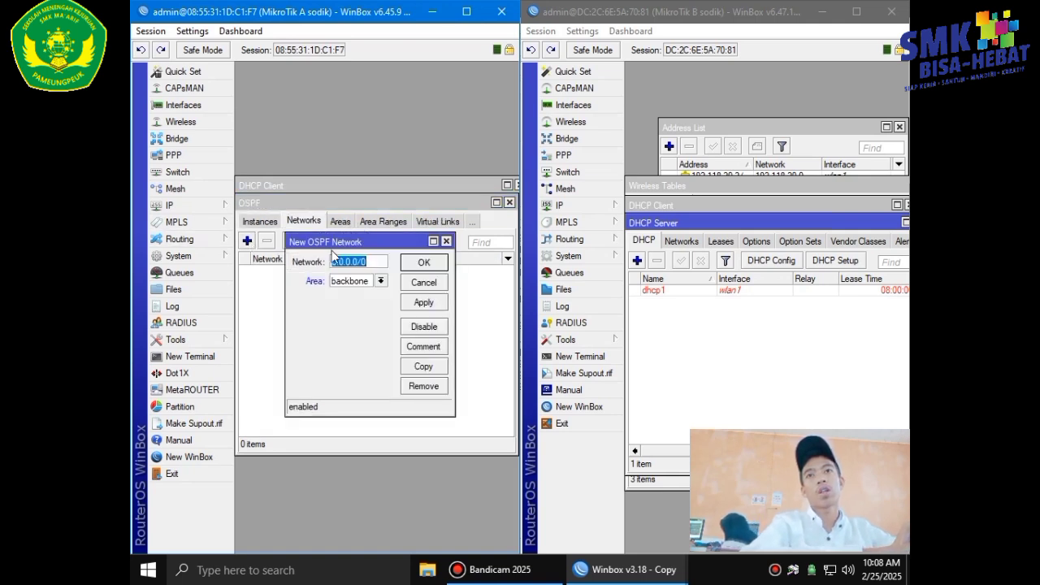
Open router A's address list and arrange it above the OSPF networks window.
click(186, 206)
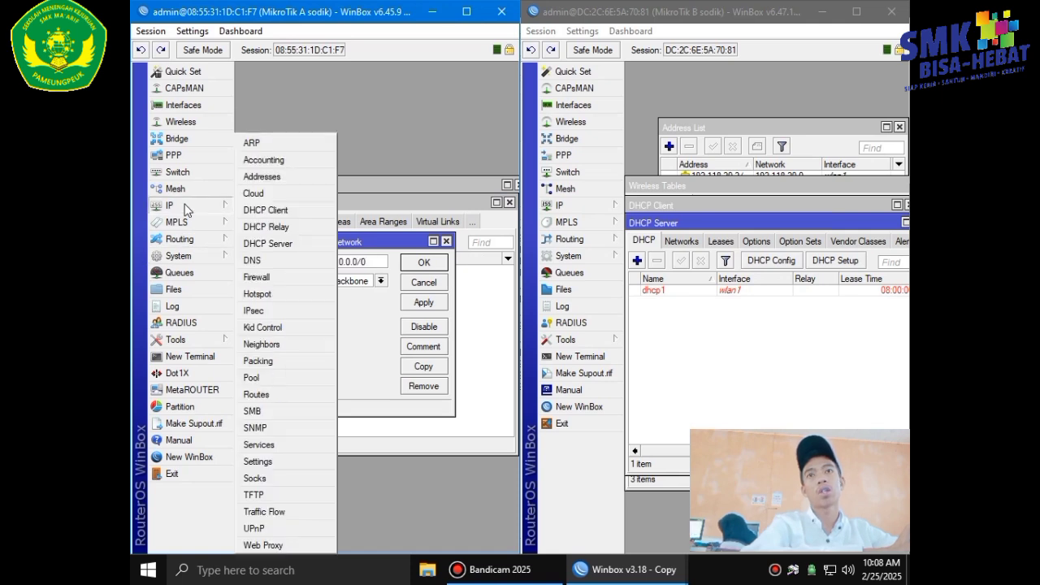
click(270, 177)
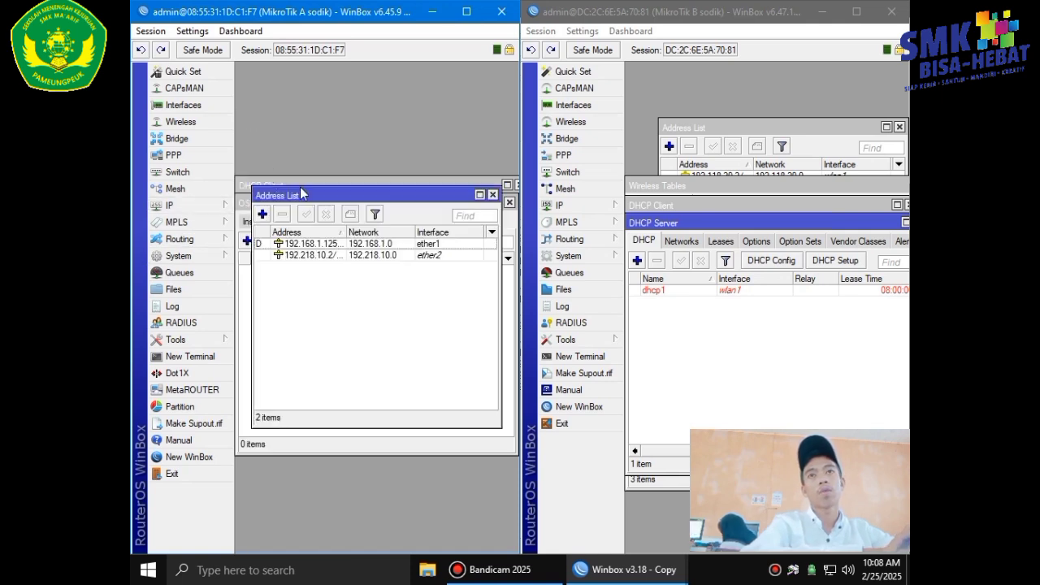
click(250, 203)
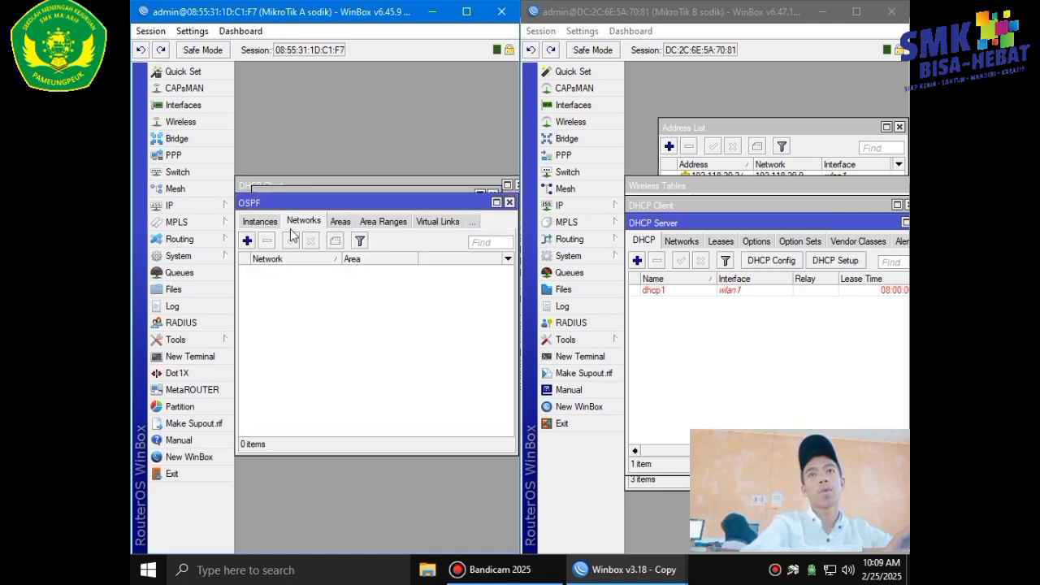
click(247, 241)
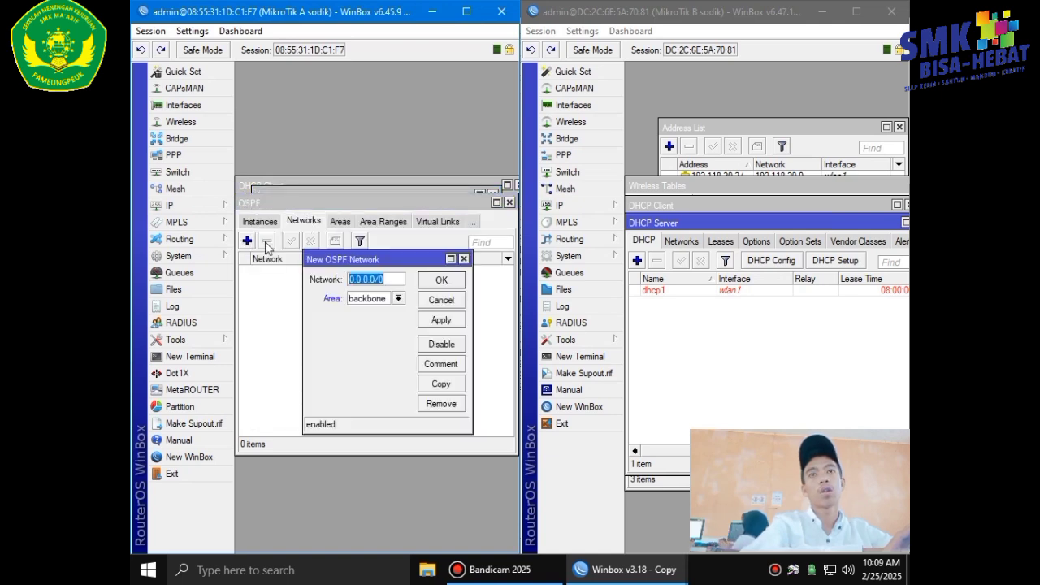
click(341, 199)
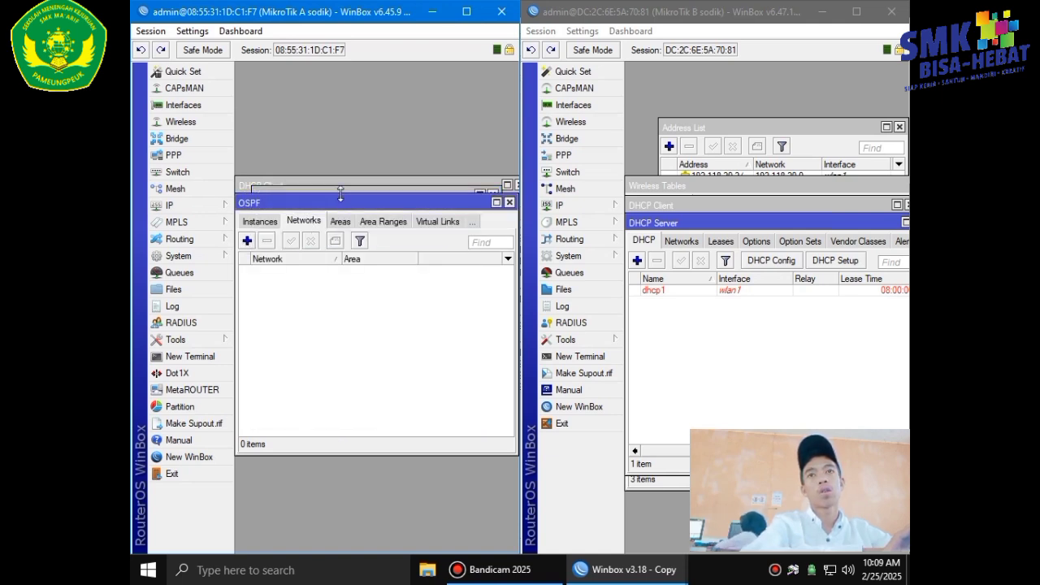
click(247, 241)
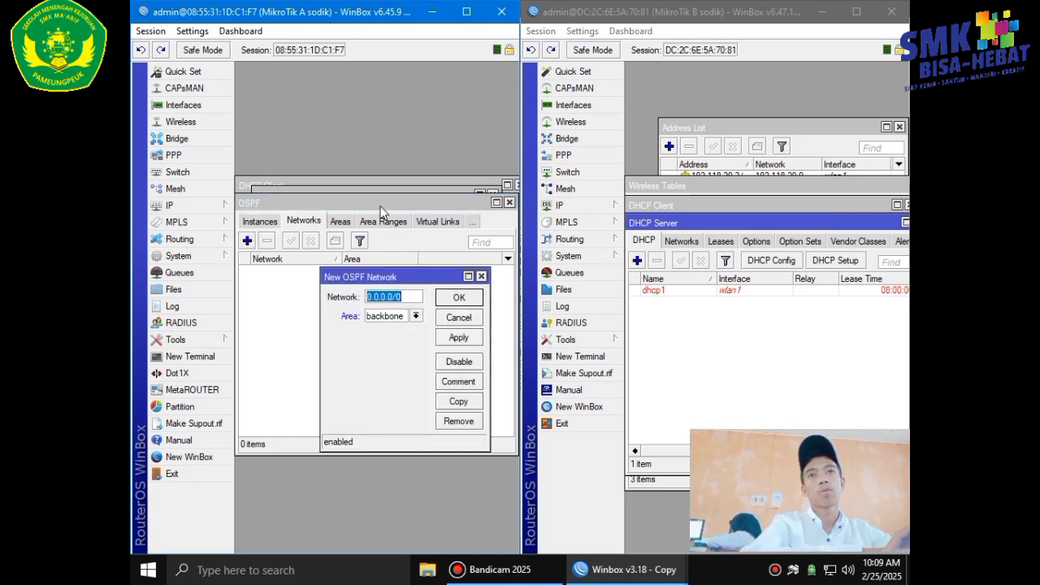
drag(317, 203, 323, 246)
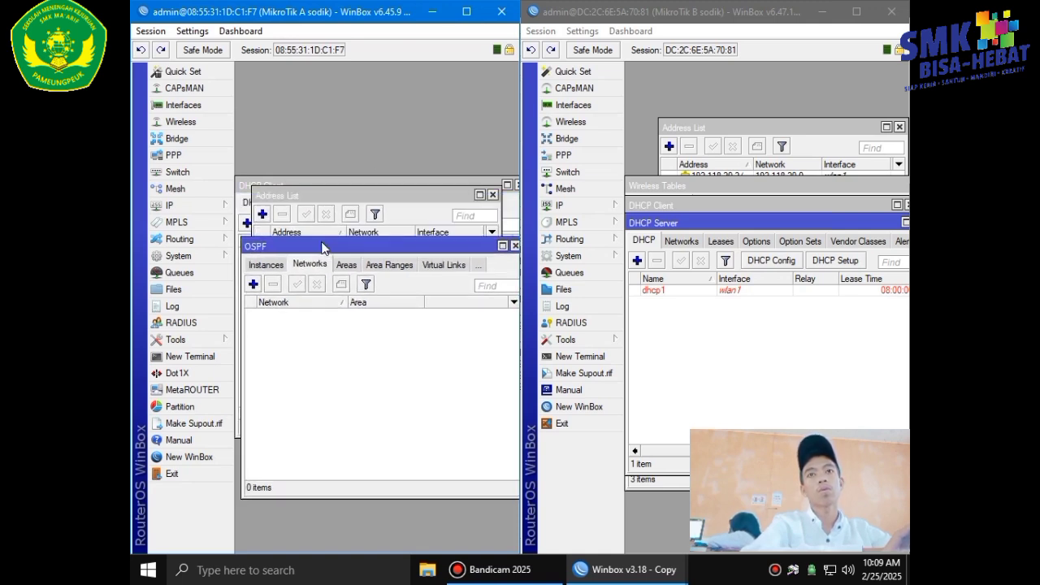
drag(318, 194, 342, 119)
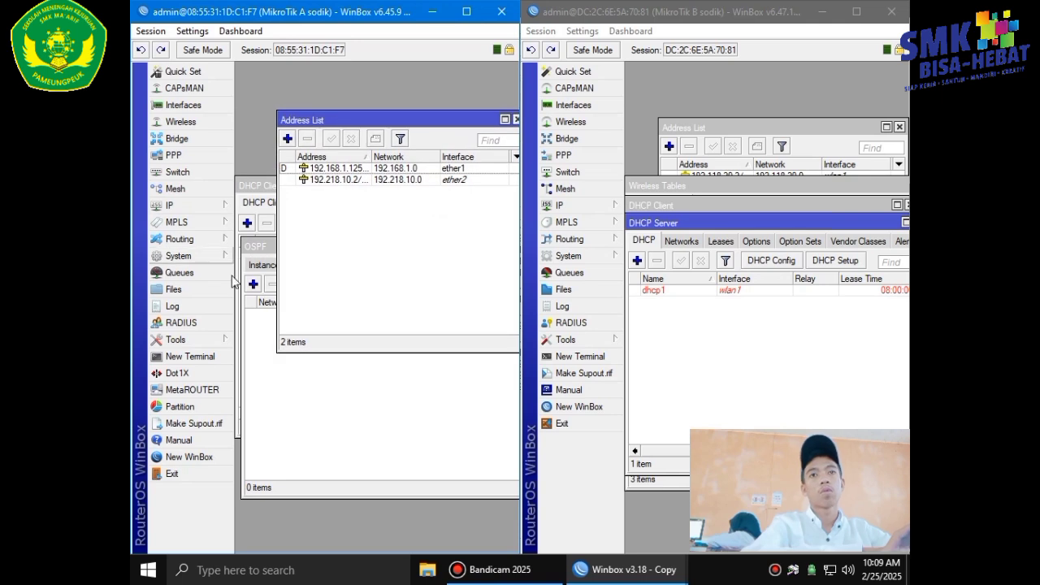
Add OSPF network 192.168.1.0/24 in the backbone area.
click(253, 283)
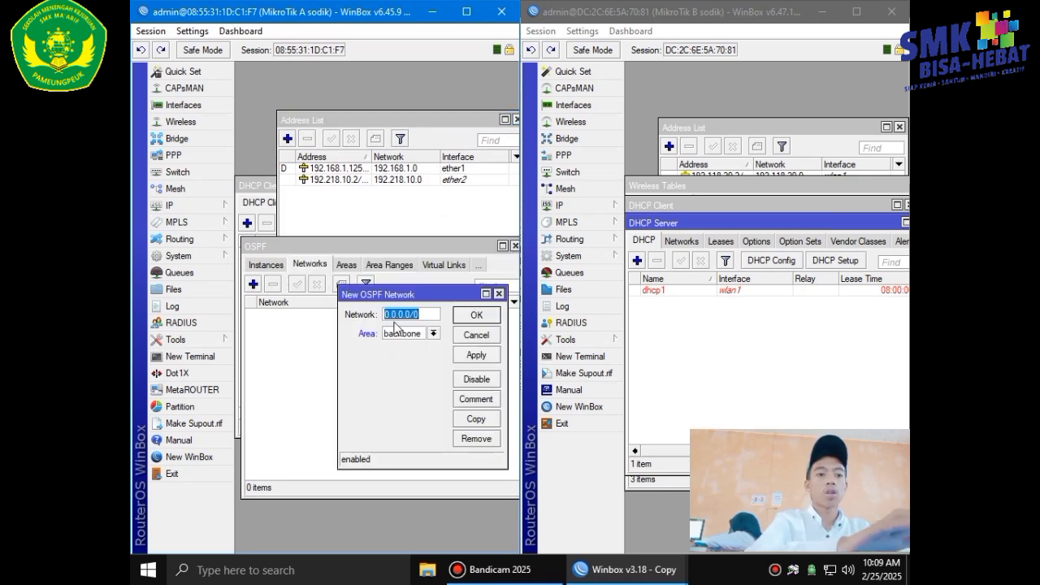
key(BackSpace)
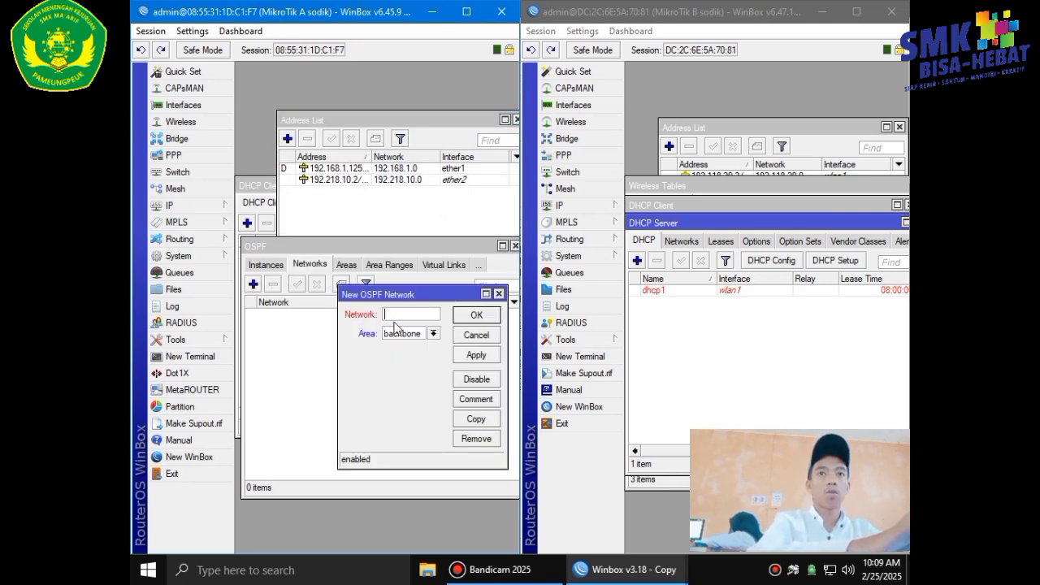
text(192.1)
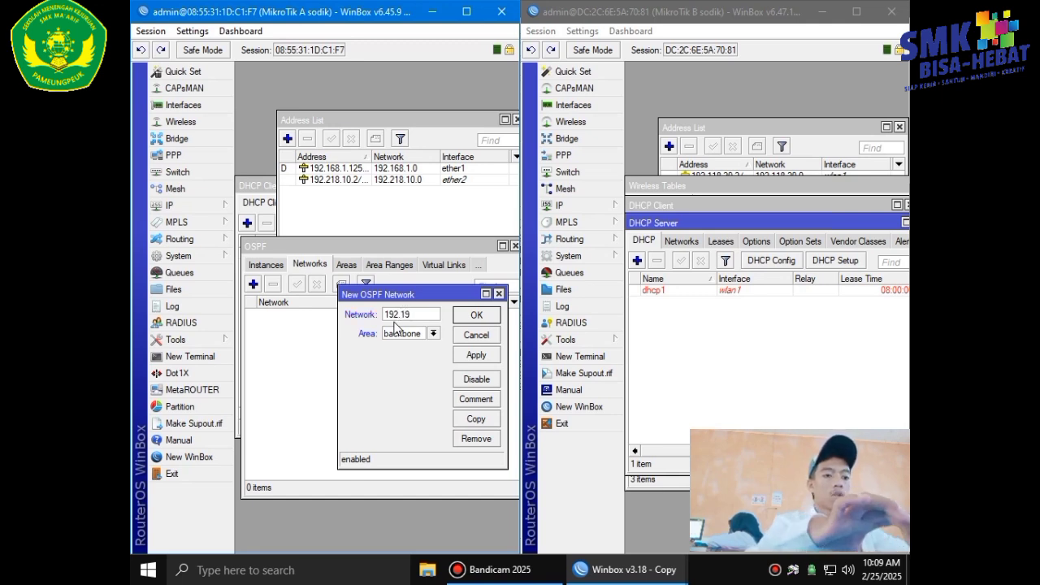
text(68.1)
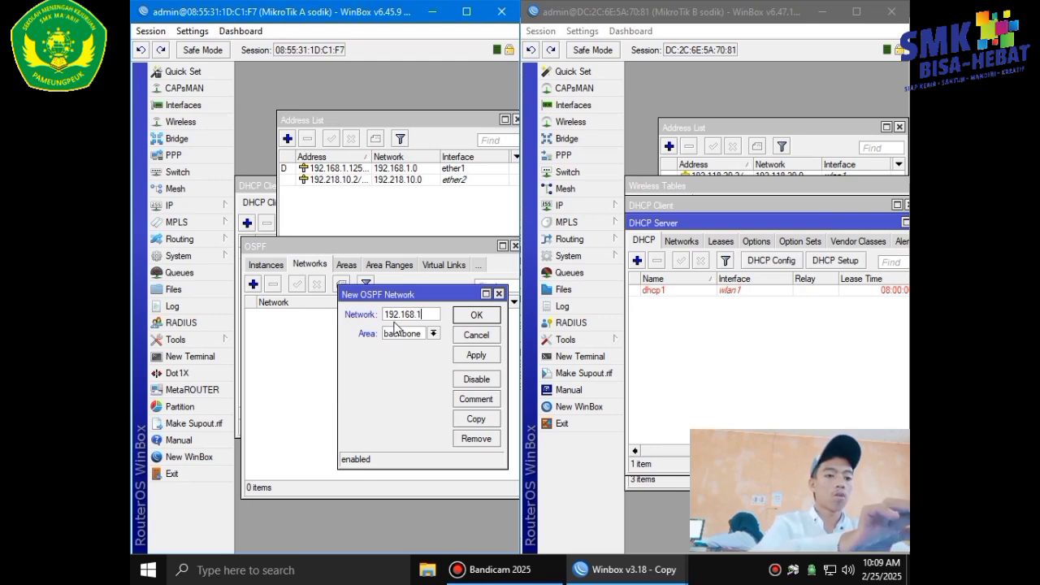
text(.0/24)
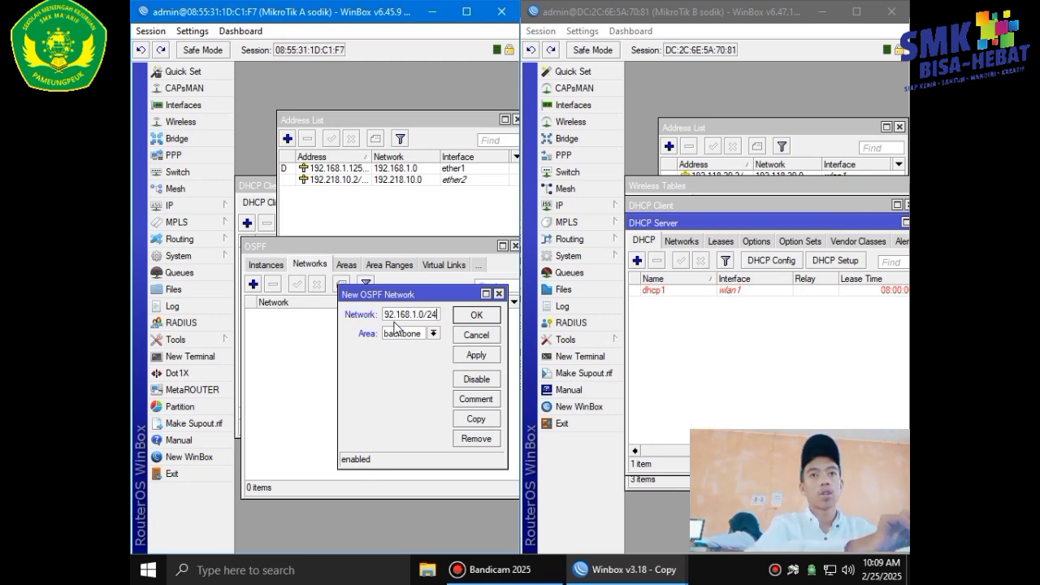
click(489, 358)
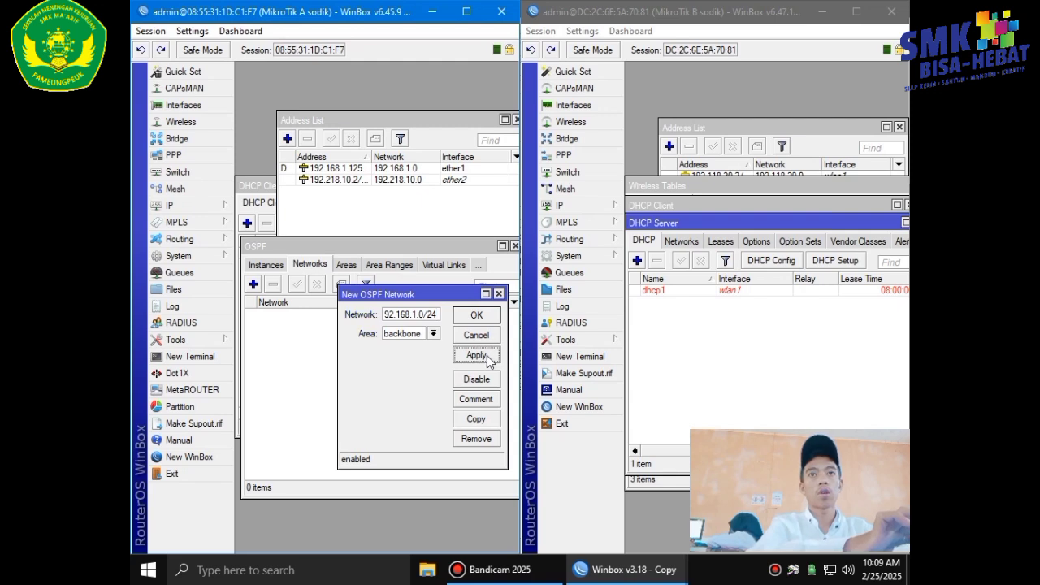
click(487, 319)
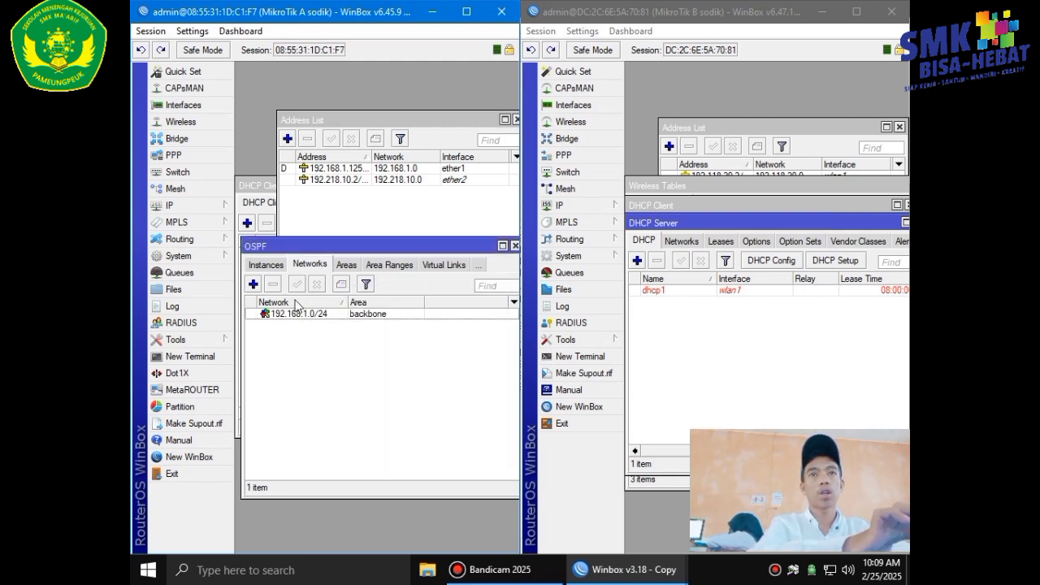
Add OSPF network 192.218.10.0/24 in the backbone area.
click(253, 284)
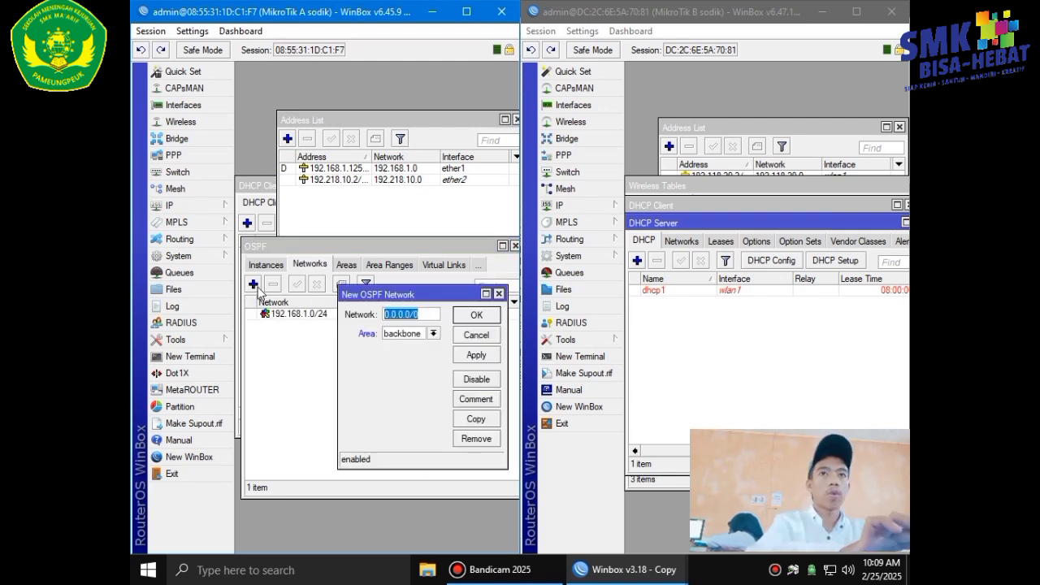
key(BackSpace)
text(192.2)
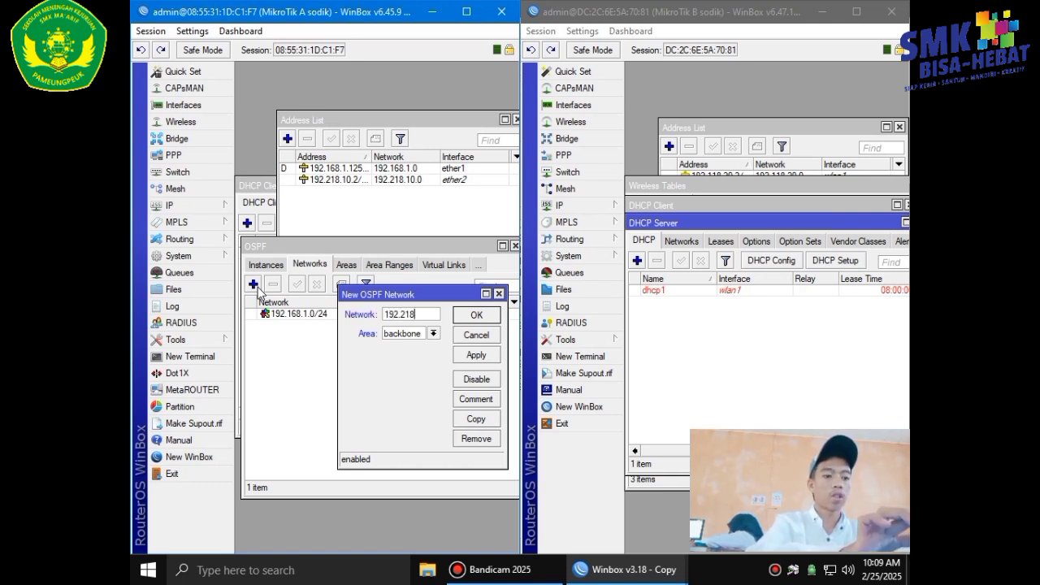
text(18.10)
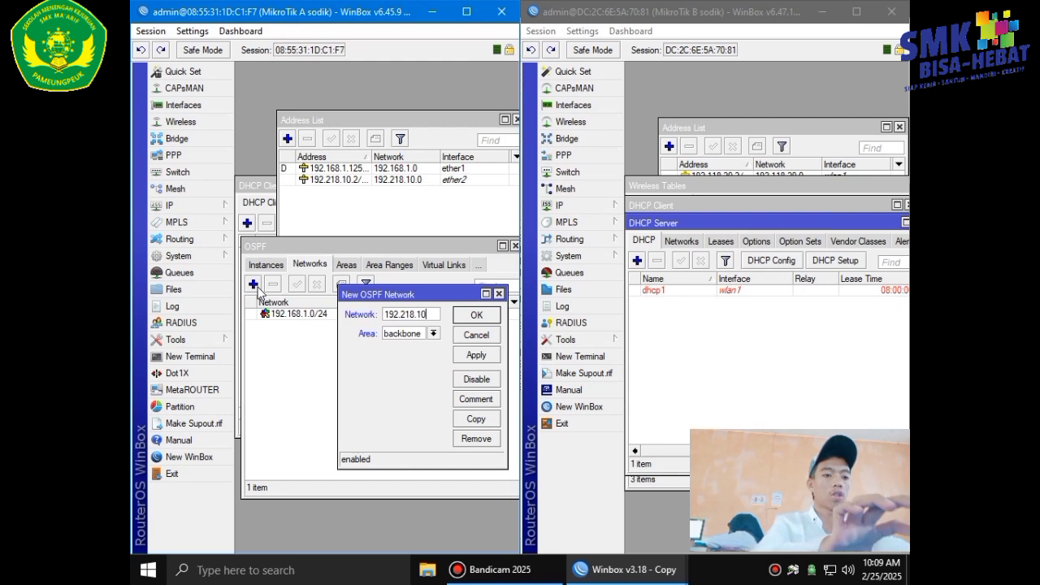
text(.0/24)
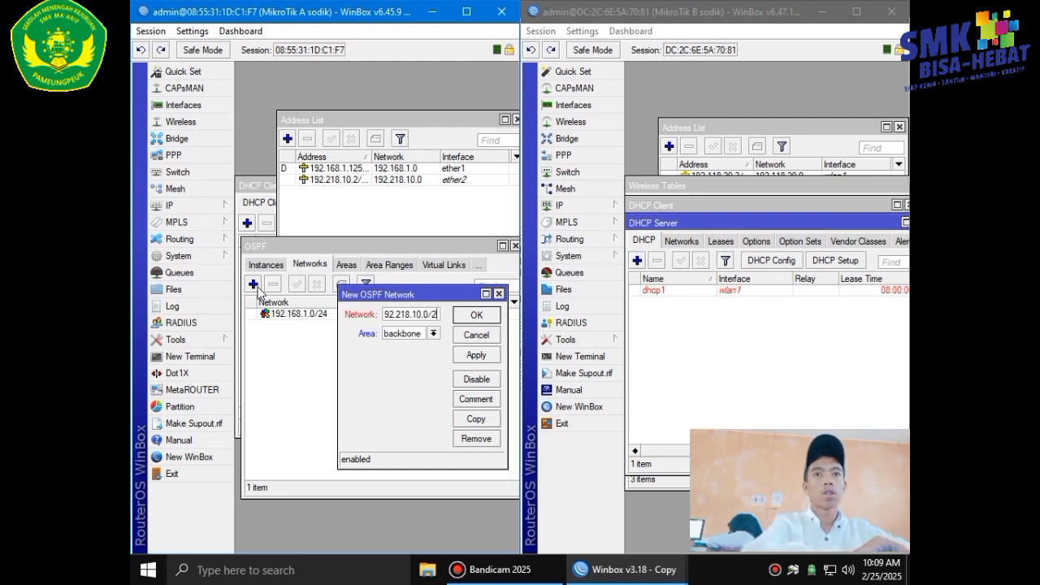
click(486, 357)
click(481, 313)
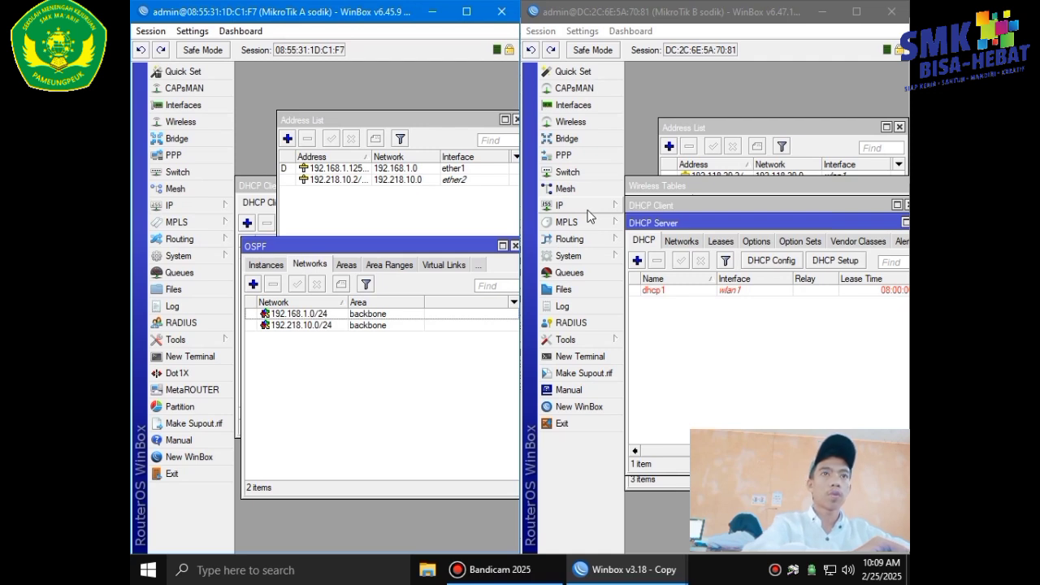
Add 192.118.20.0/24 to router B's OSPF networks in the backbone area.
click(601, 241)
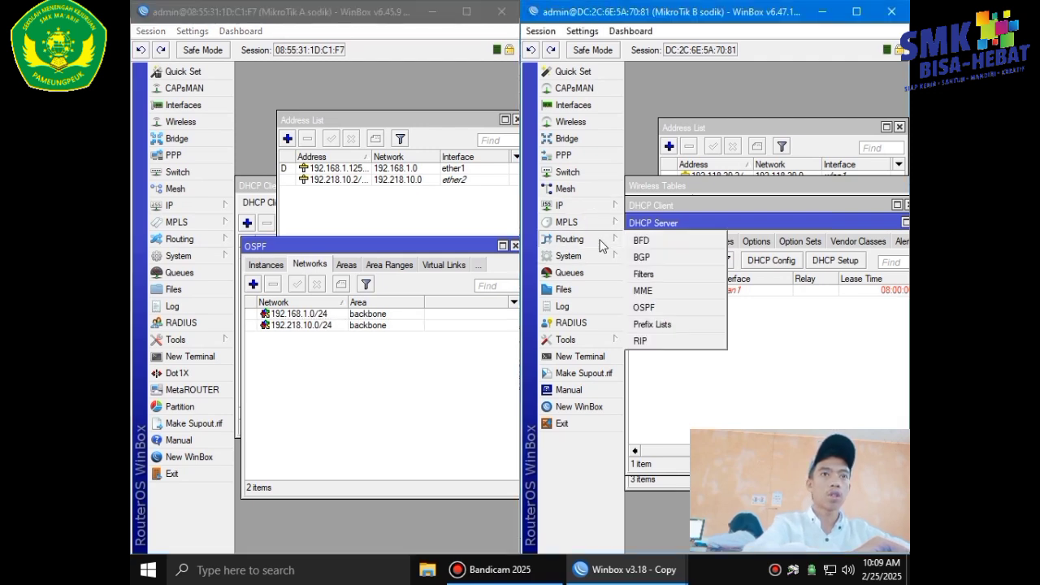
click(650, 307)
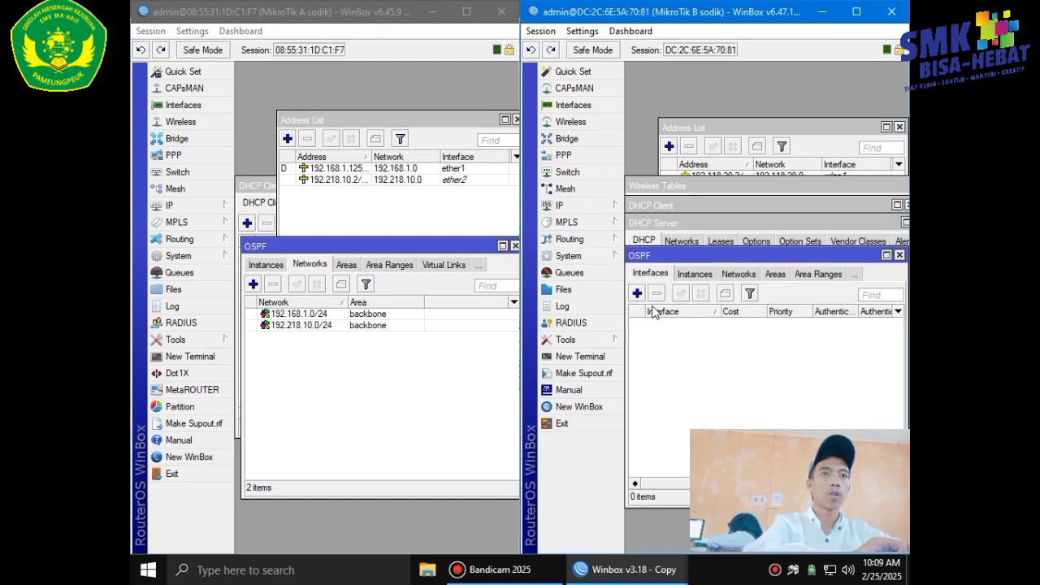
click(733, 276)
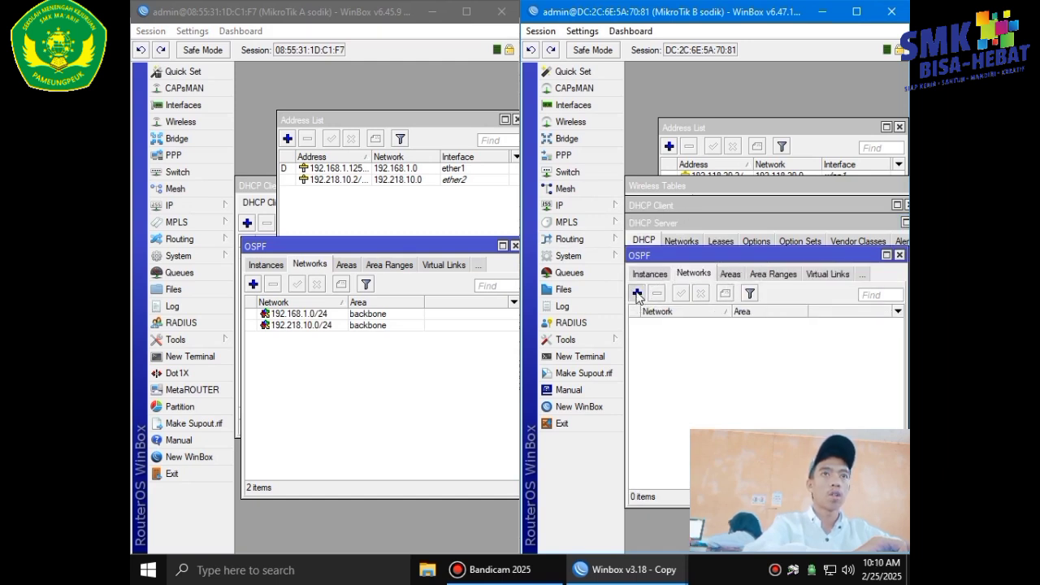
click(637, 293)
click(604, 205)
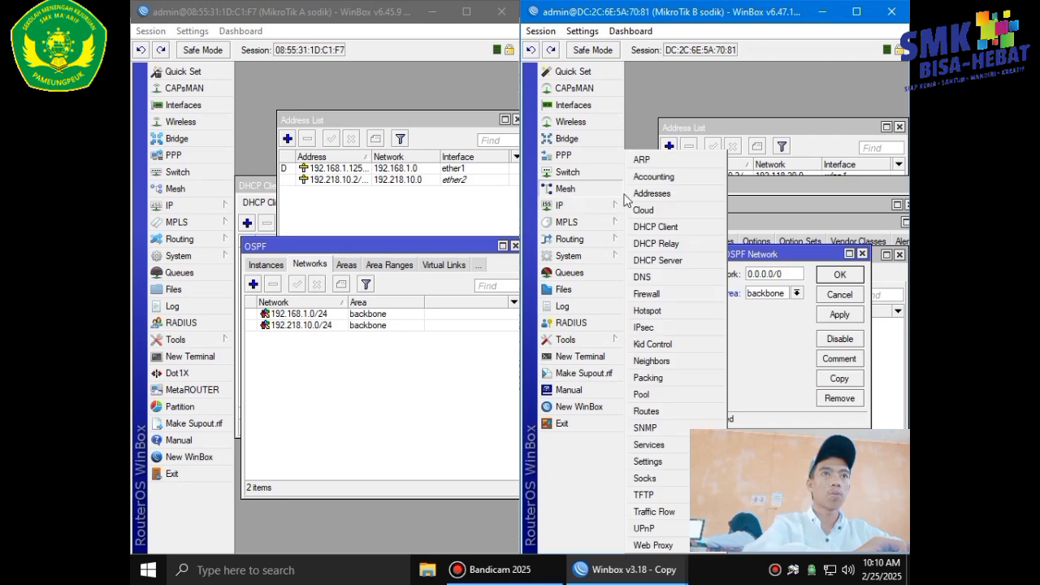
click(650, 195)
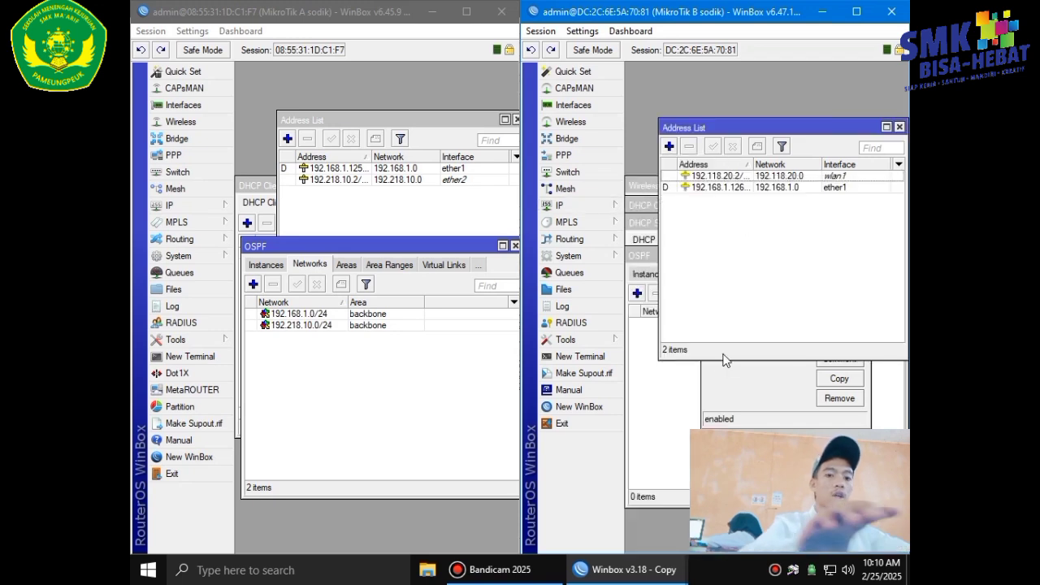
click(714, 380)
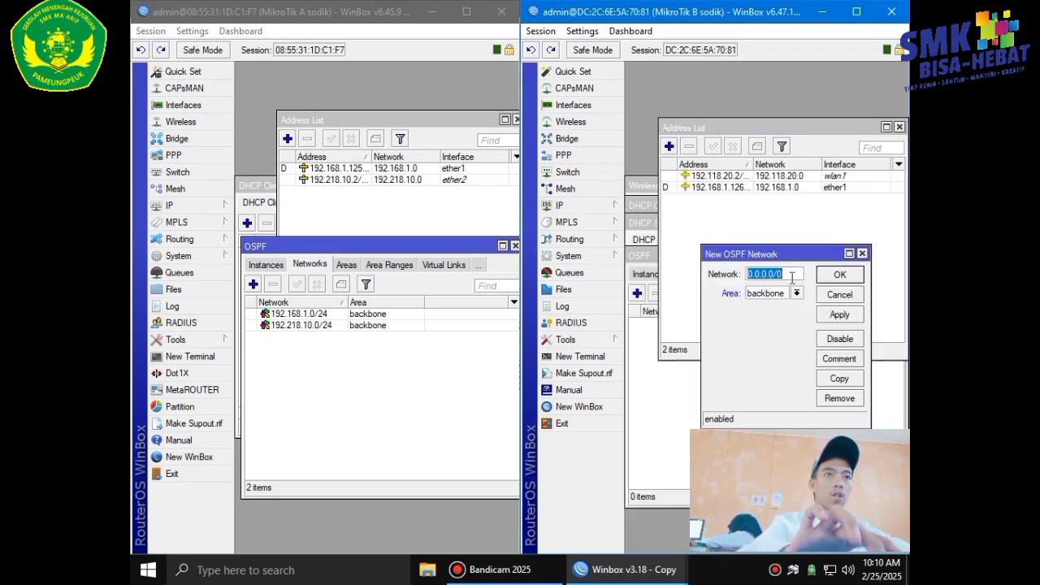
key(BackSpace)
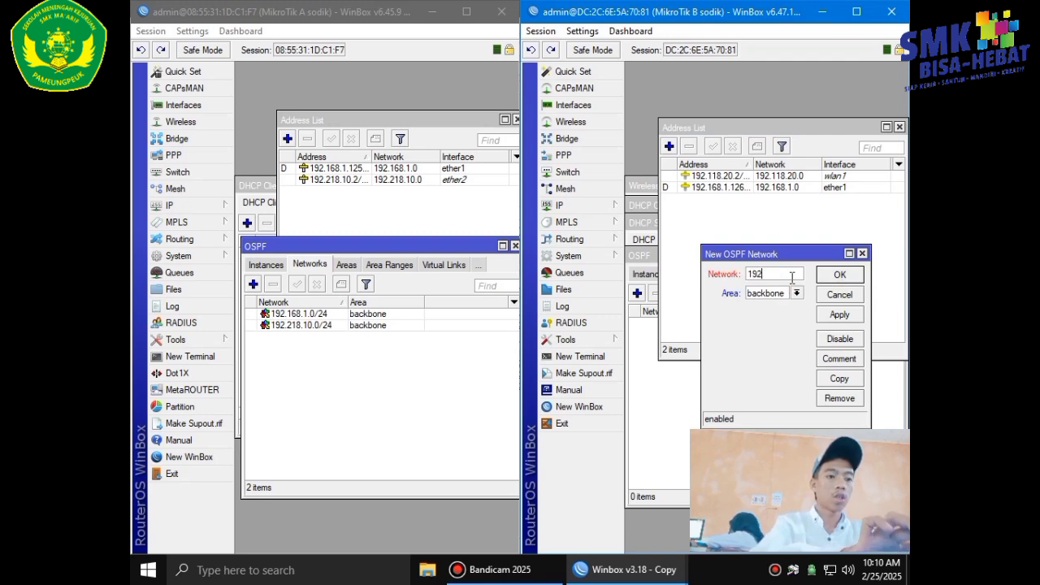
text(192.11)
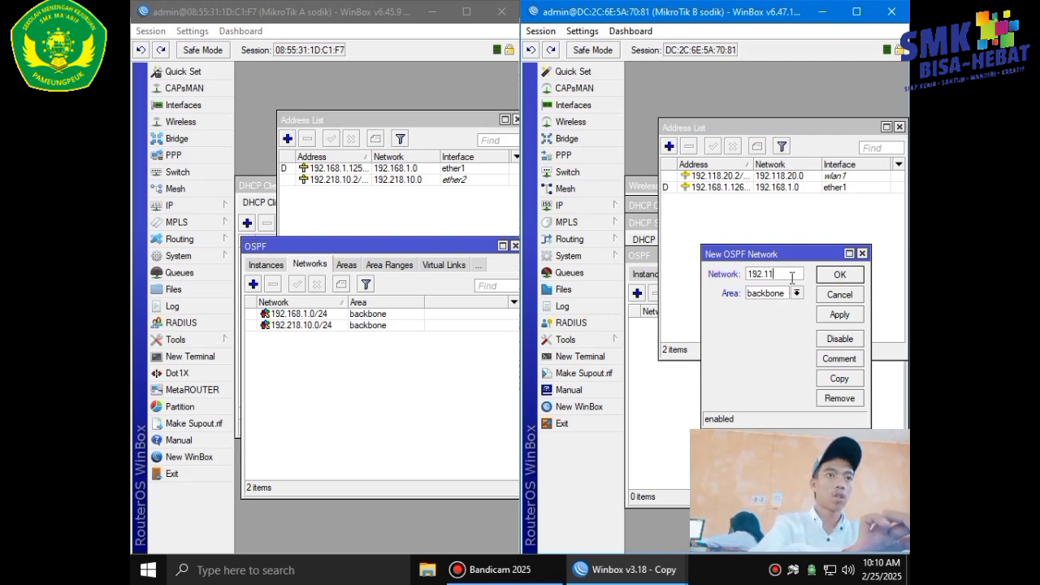
text(8.)
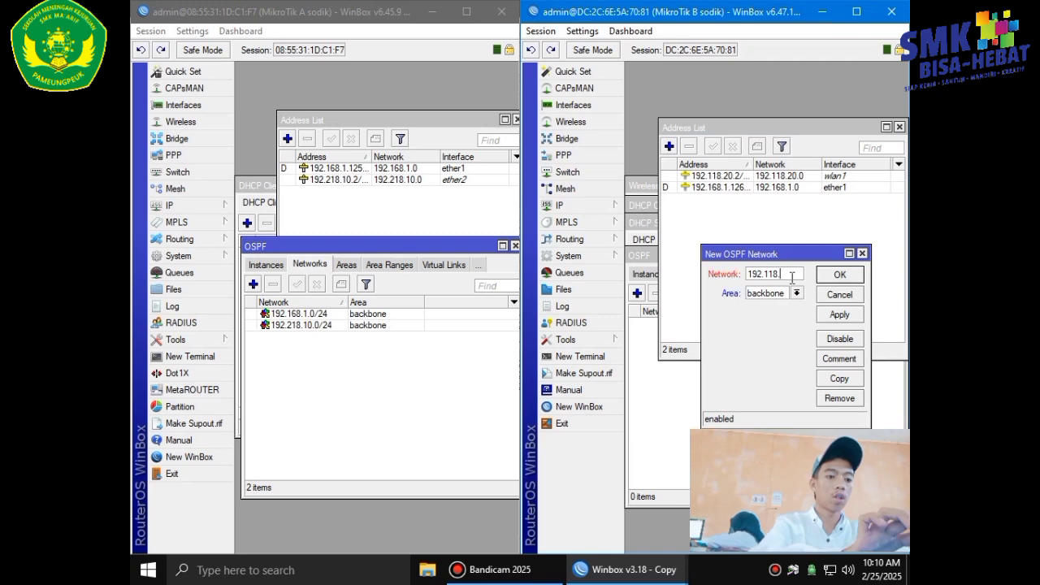
text(20.0)
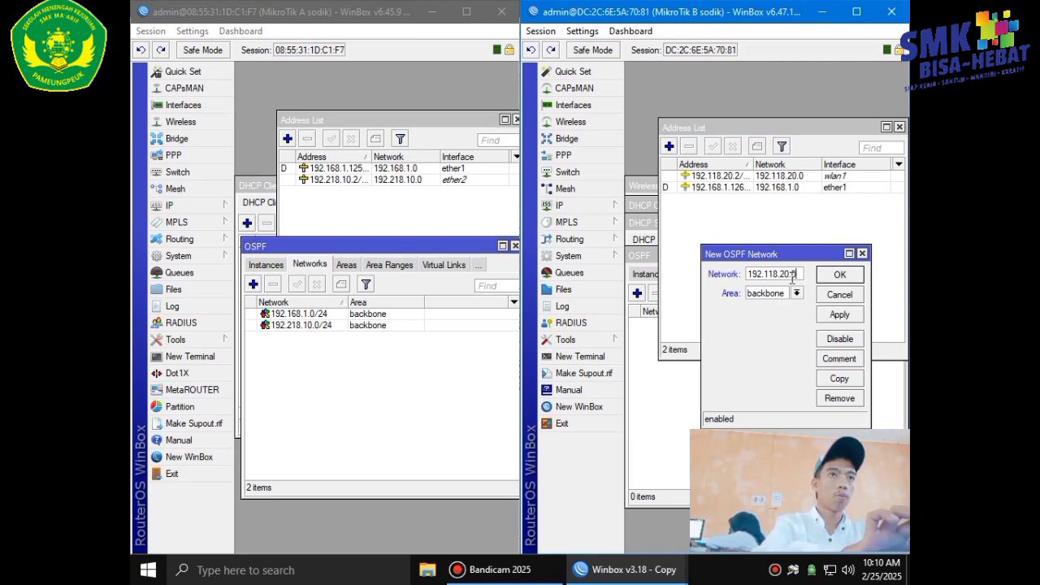
text(/24)
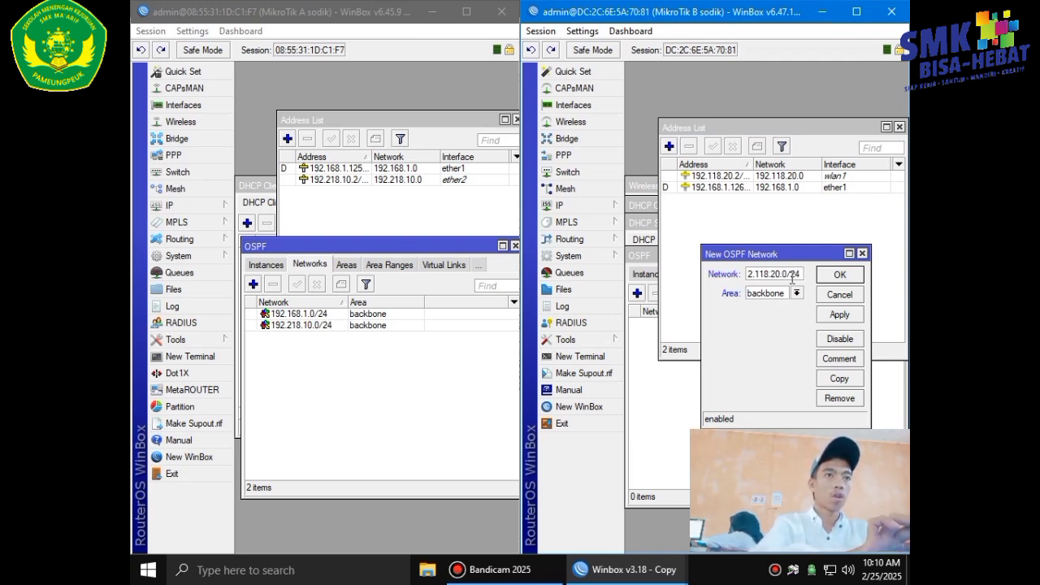
click(833, 315)
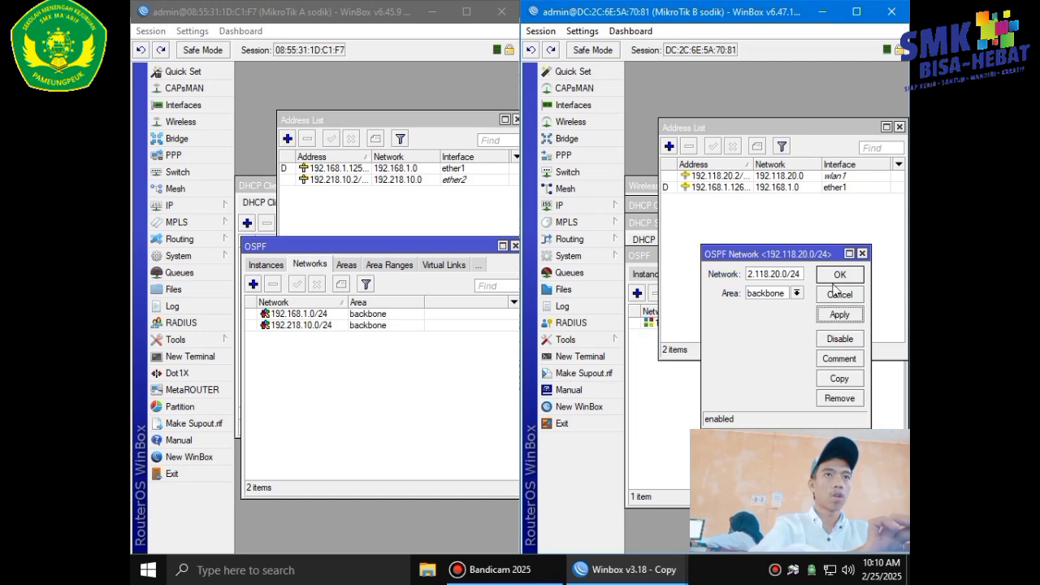
click(837, 276)
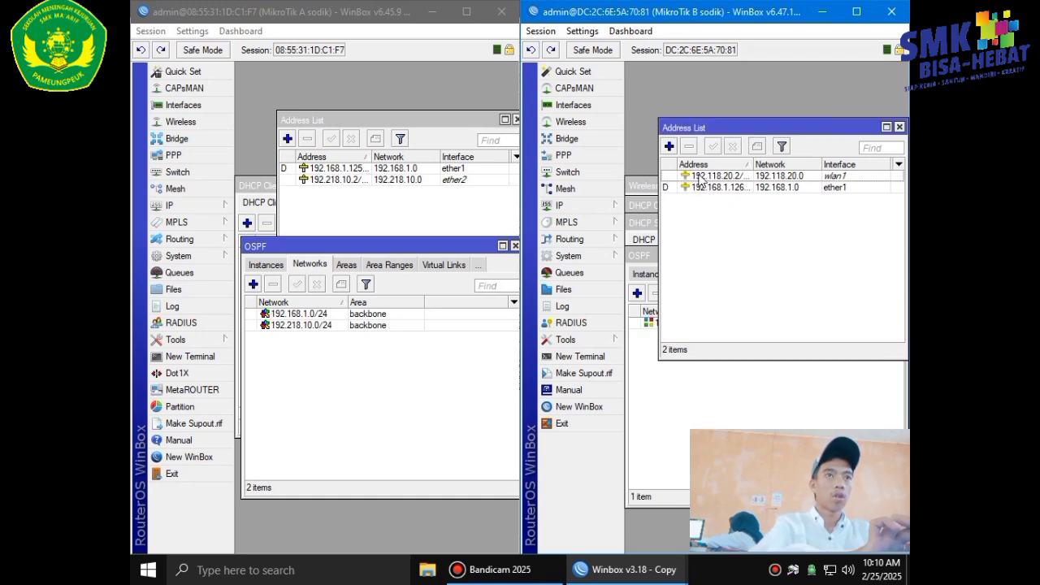
Add 192.168.1.0/24 as a second backbone OSPF network on router B.
click(637, 293)
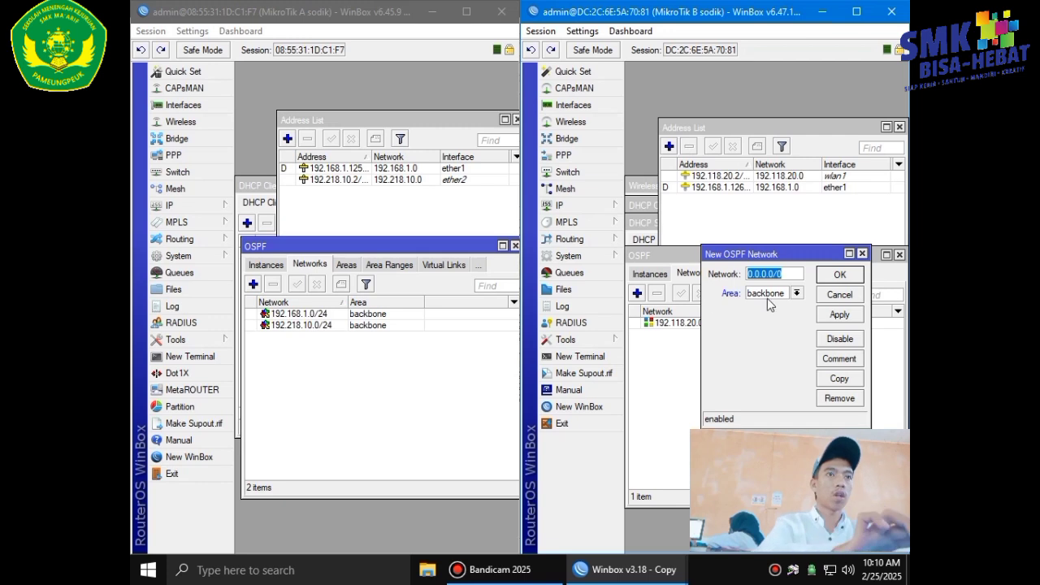
key(BackSpace)
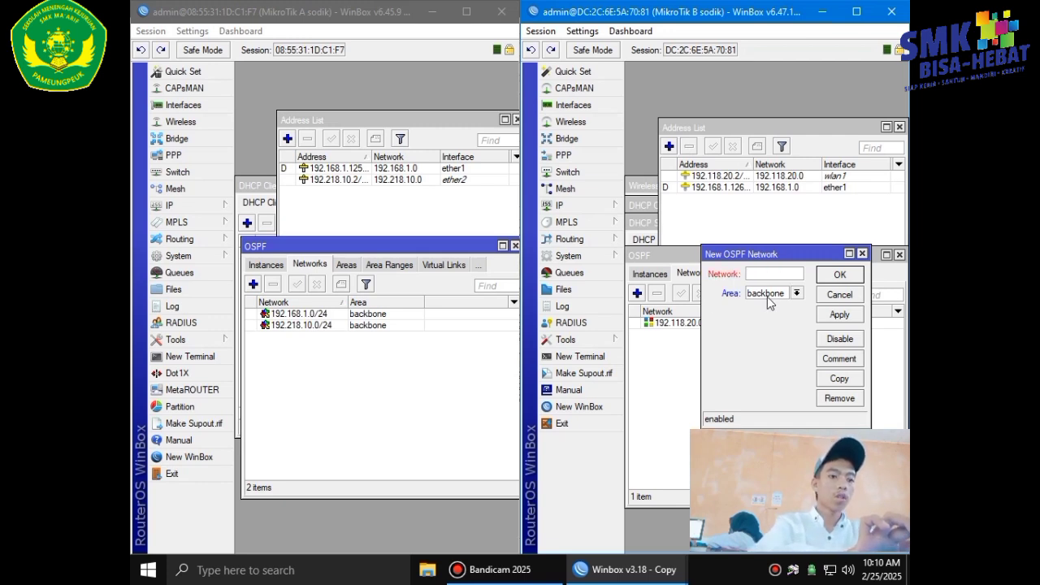
text(192.1)
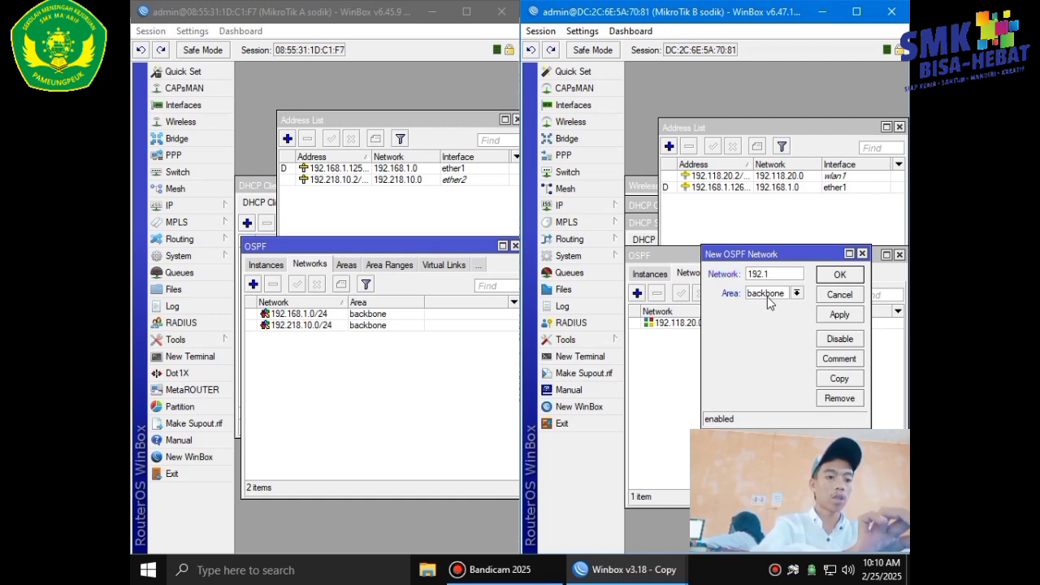
text(68.1)
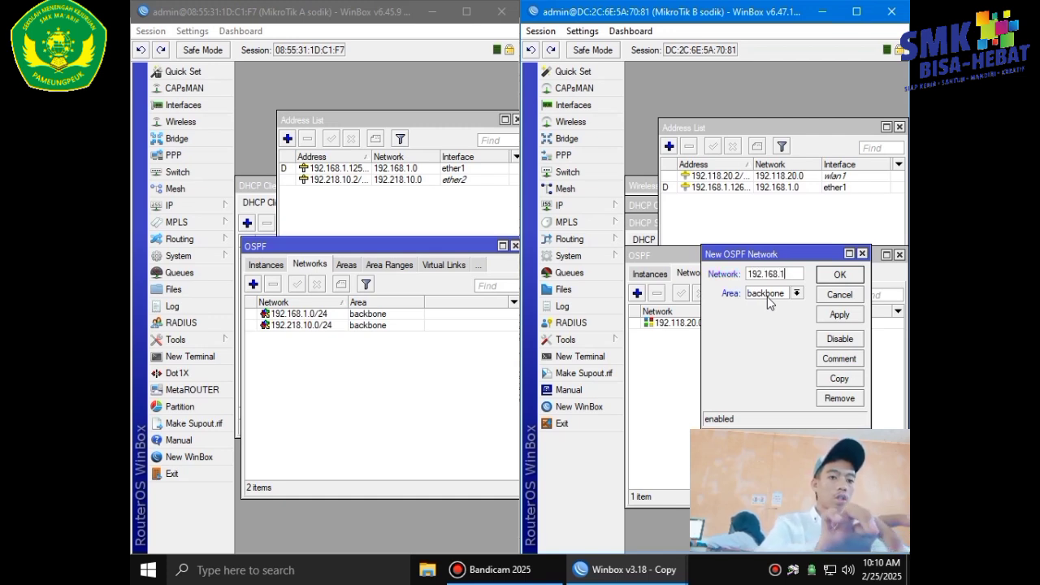
text(.0)
key(BackSpace)
text(.0)
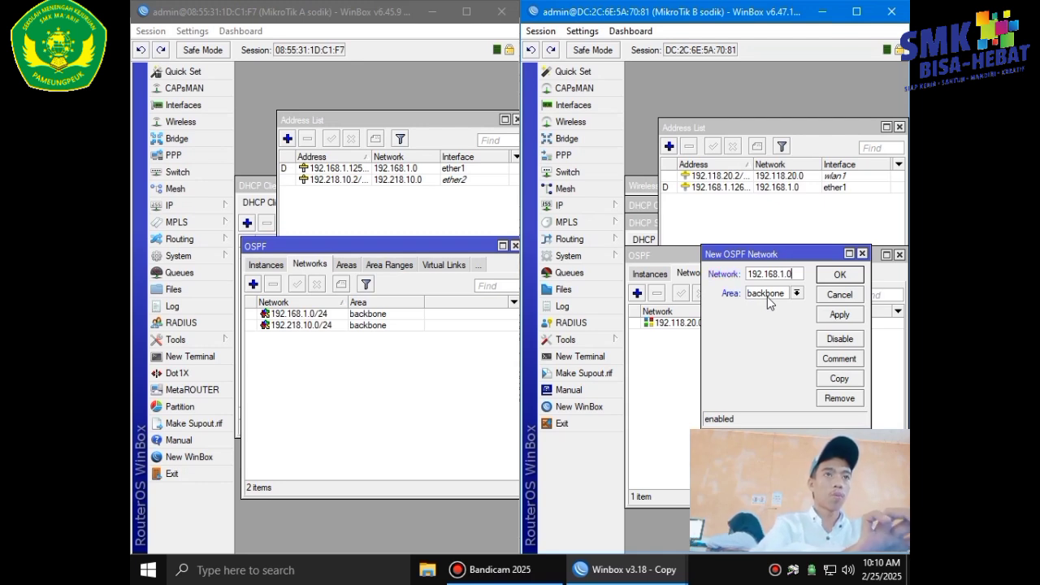
text(/24)
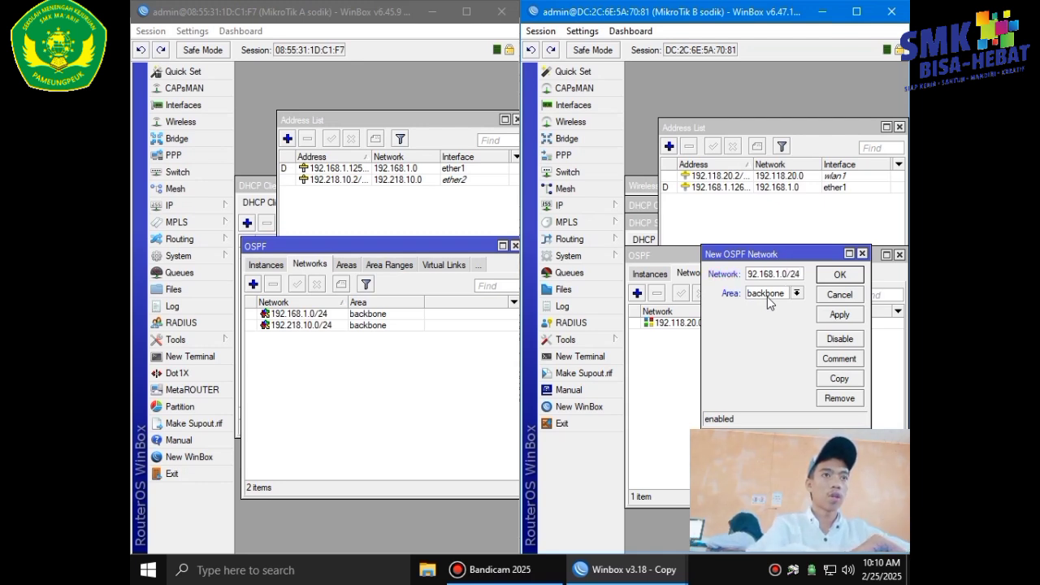
click(827, 314)
click(826, 274)
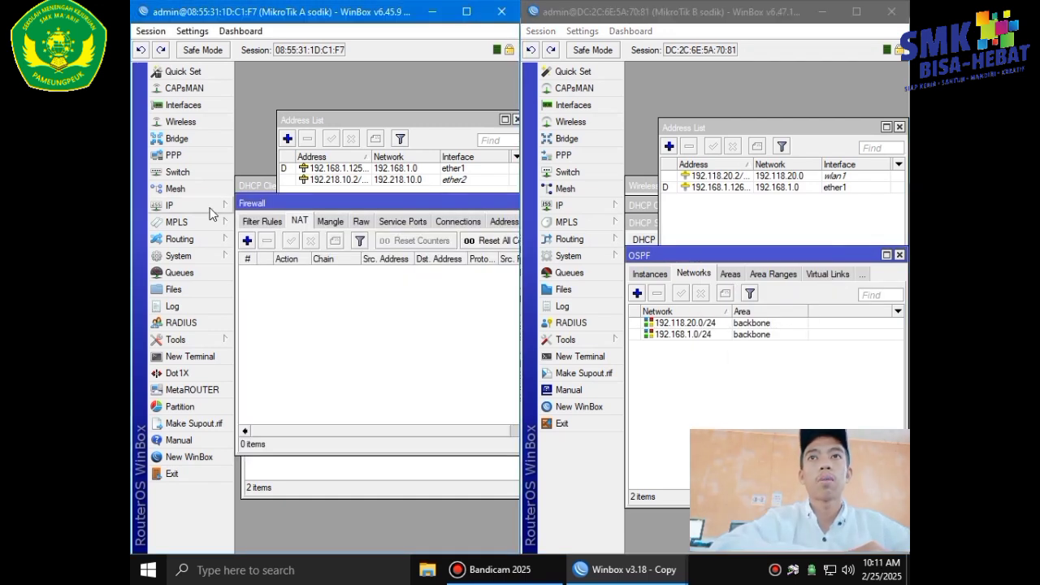
click(209, 208)
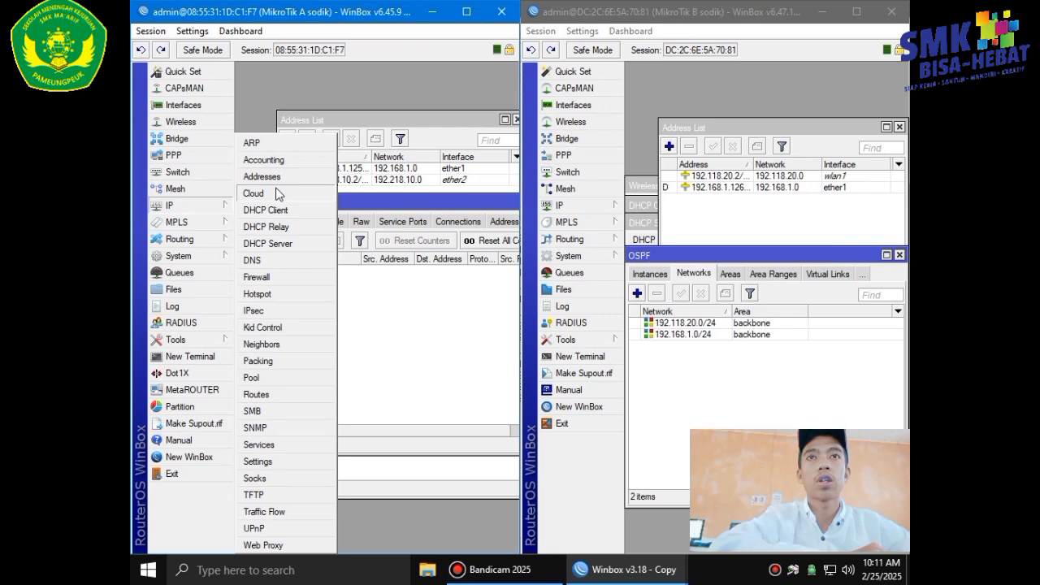
Enable router A's web proxy on port 3128 as anonymous and enter the cache administrator e-mail.
click(280, 545)
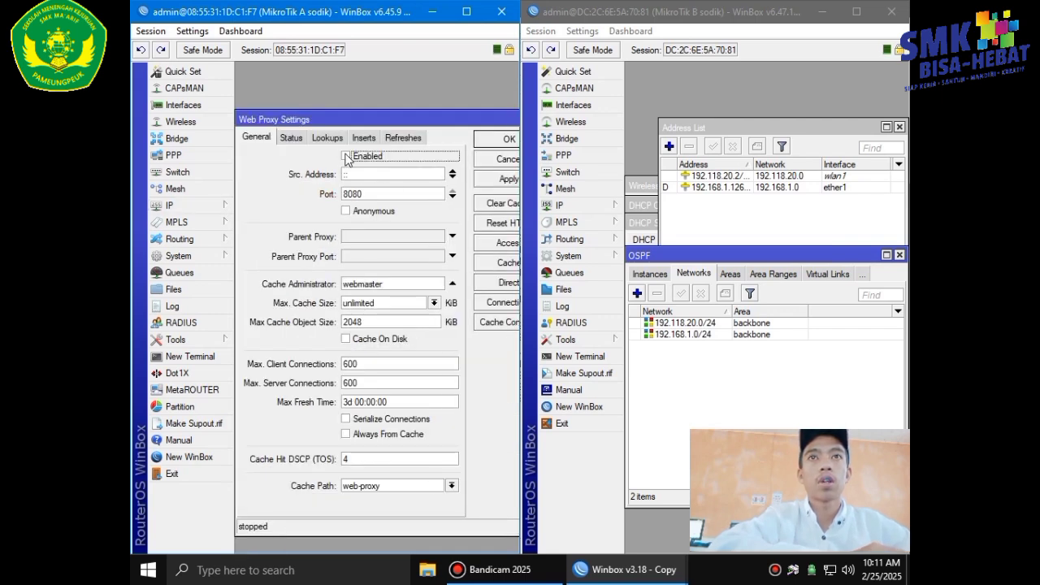
click(346, 156)
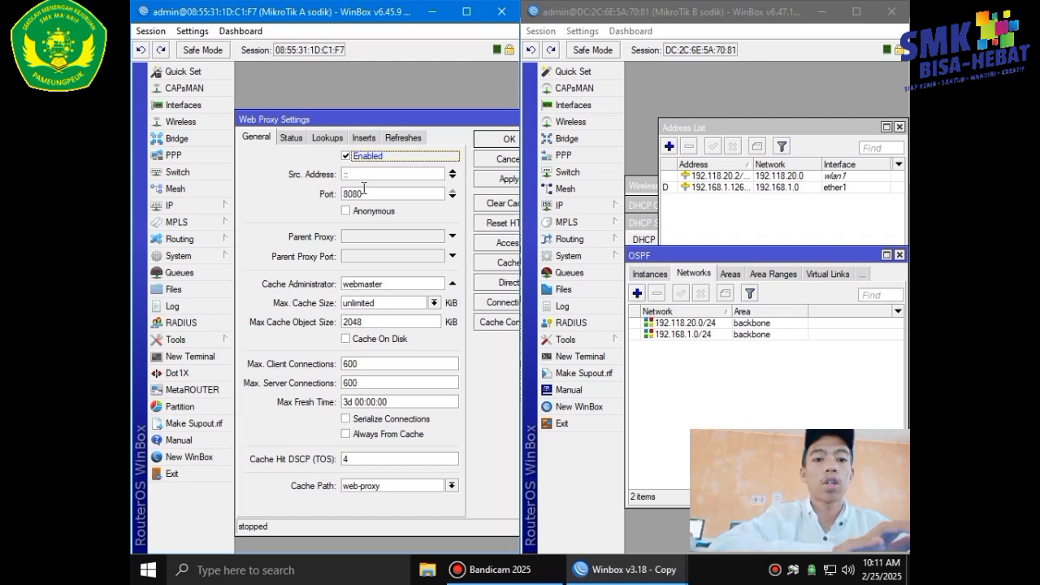
click(375, 194)
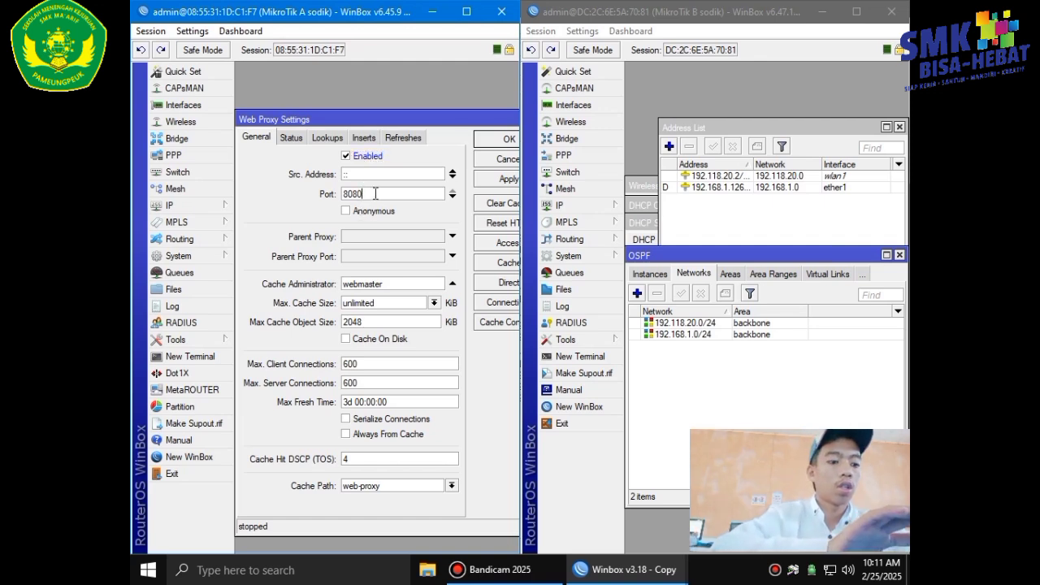
key(BackSpace)
key(BackSpace)
key(BackSpace)
key(BackSpace)
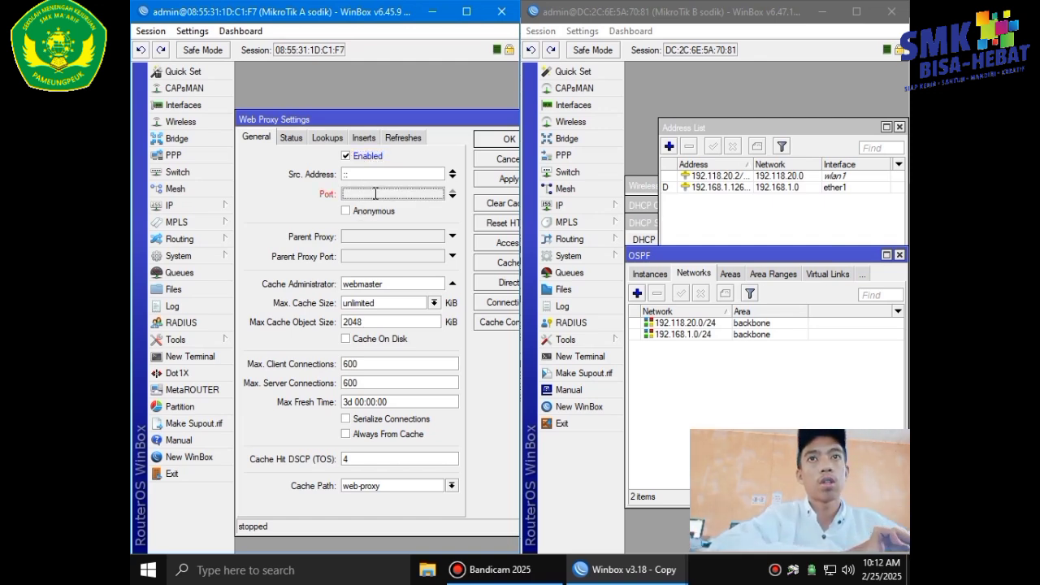
text(3128)
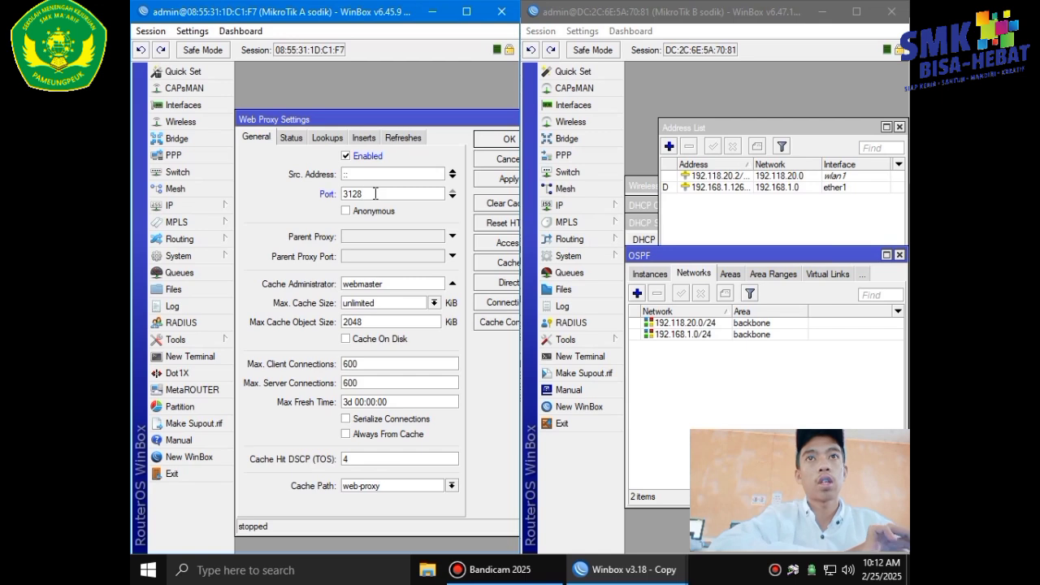
click(347, 211)
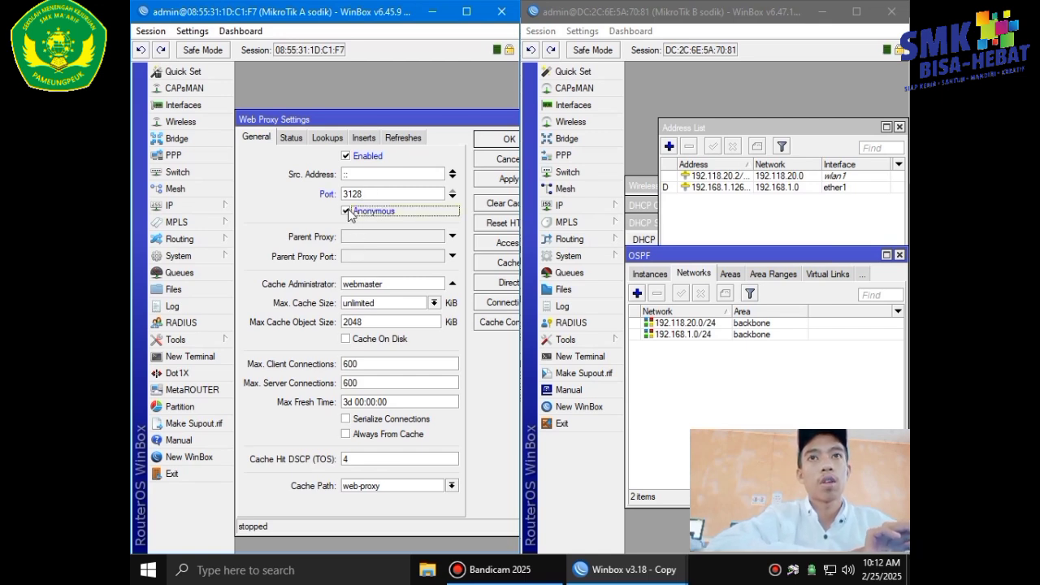
double_click(391, 284)
key(BackSpace)
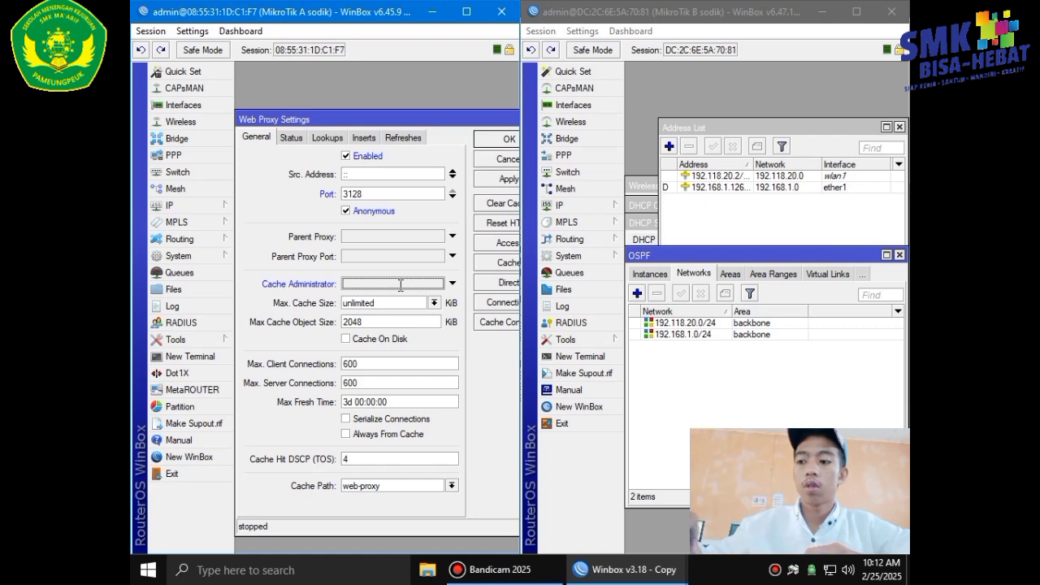
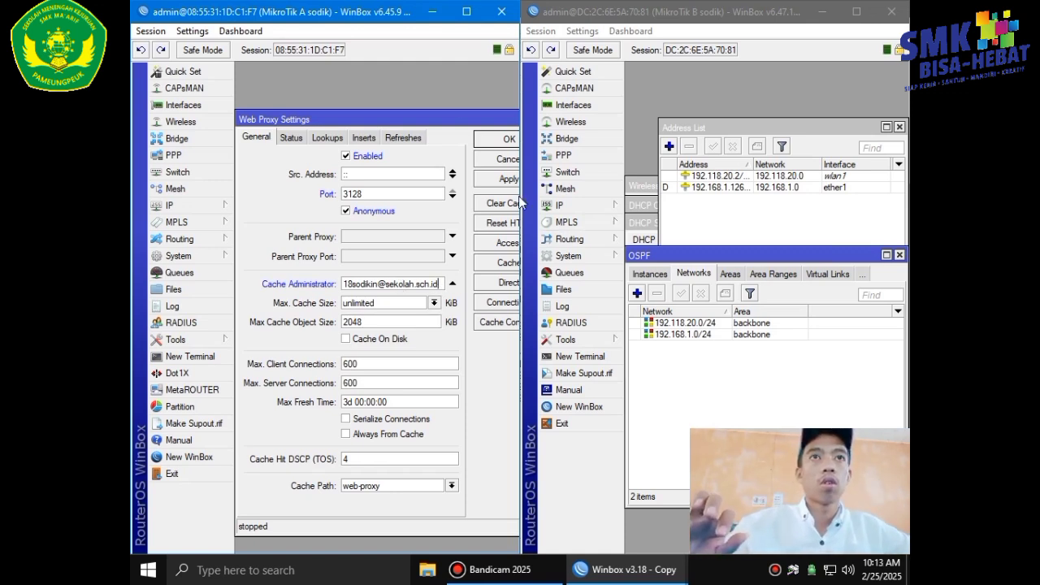
click(504, 243)
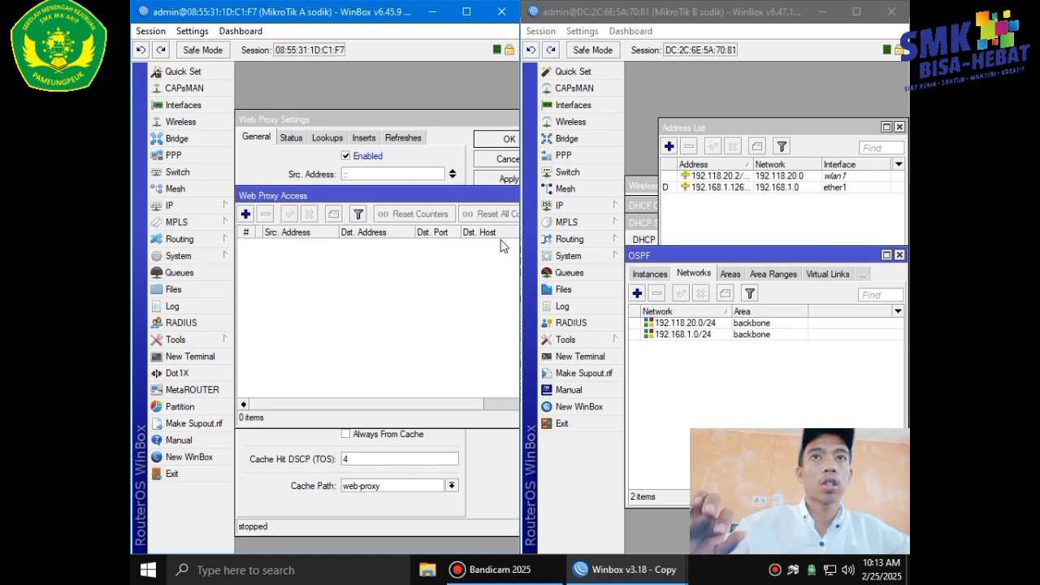
click(245, 213)
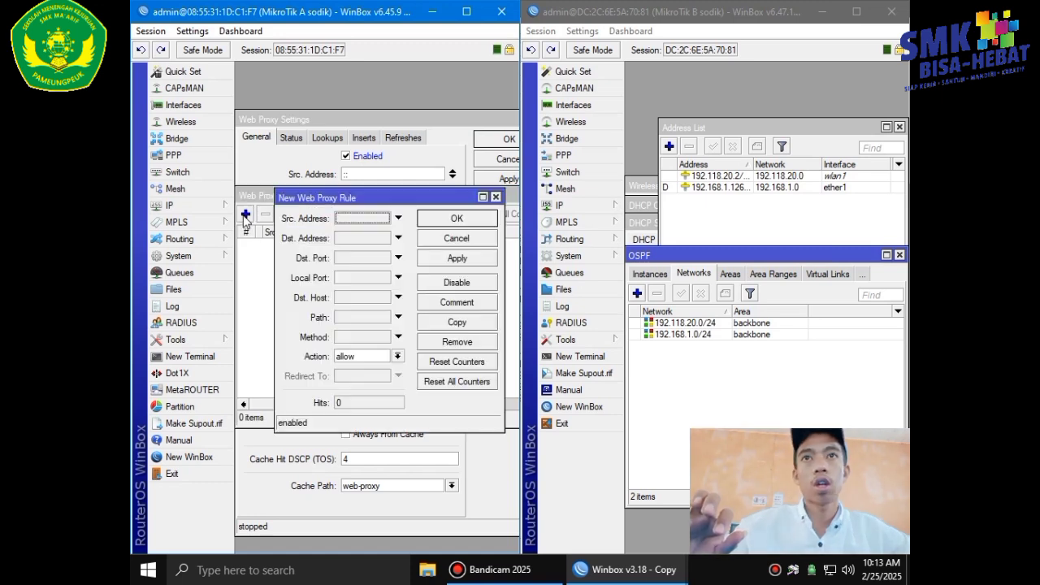
click(358, 358)
click(374, 377)
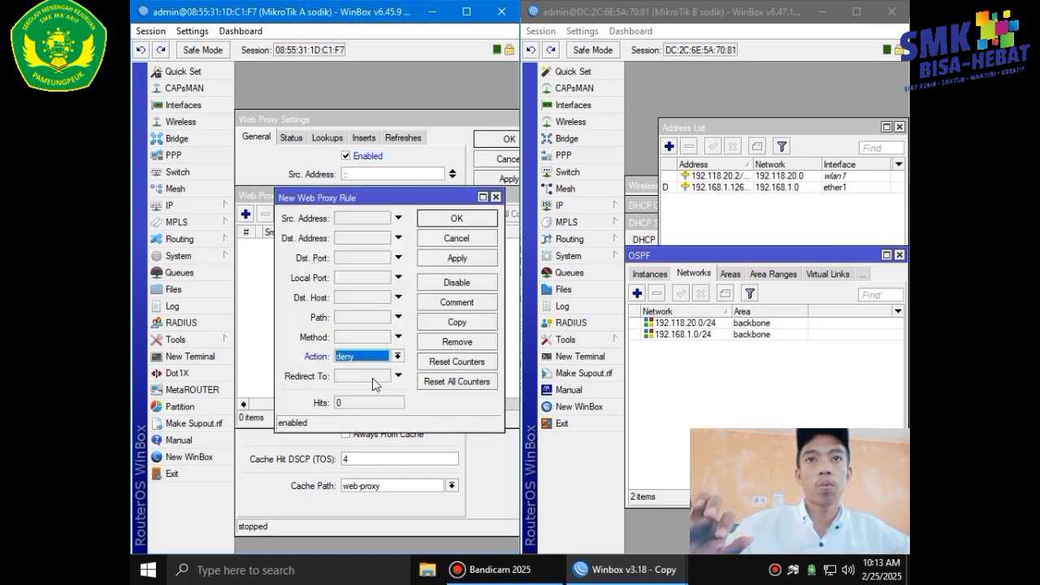
click(342, 297)
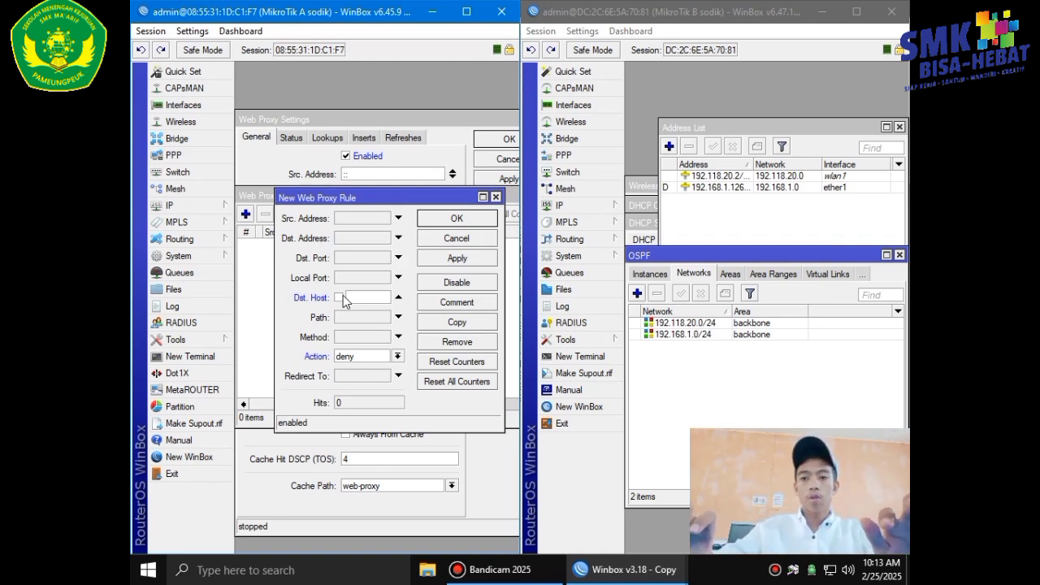
text(w)
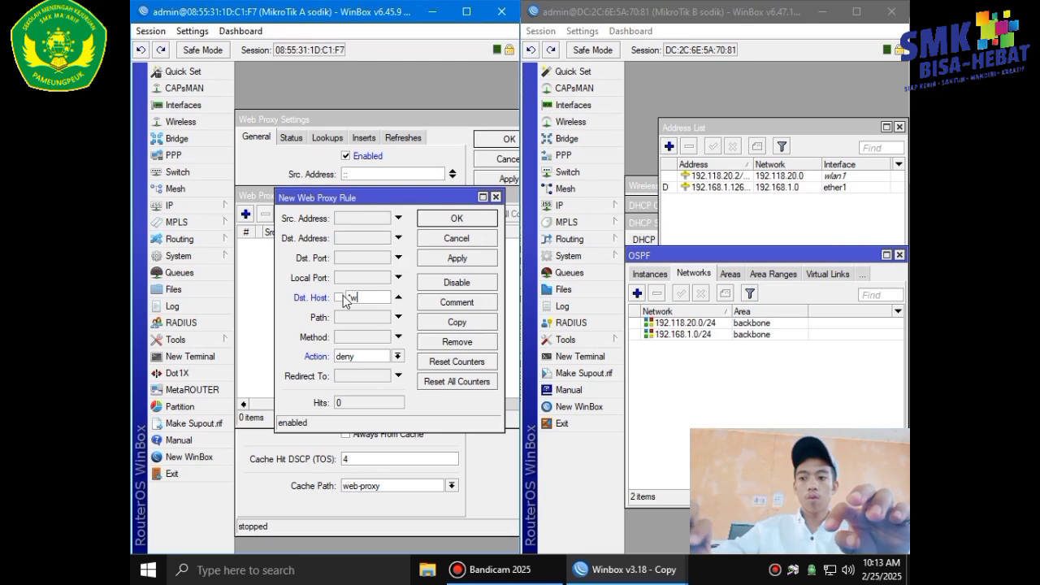
text(ww.linux)
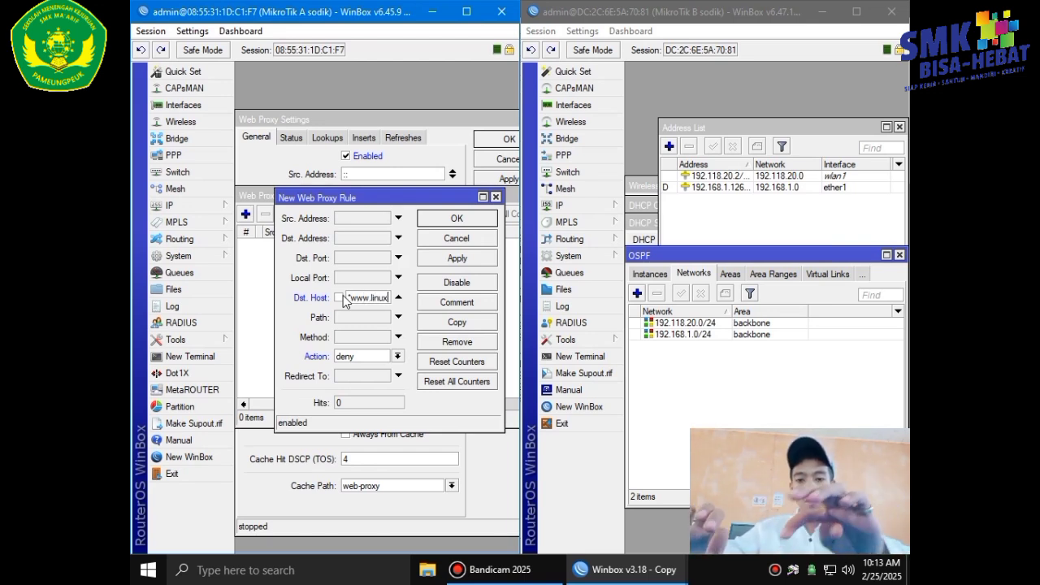
text(.org)
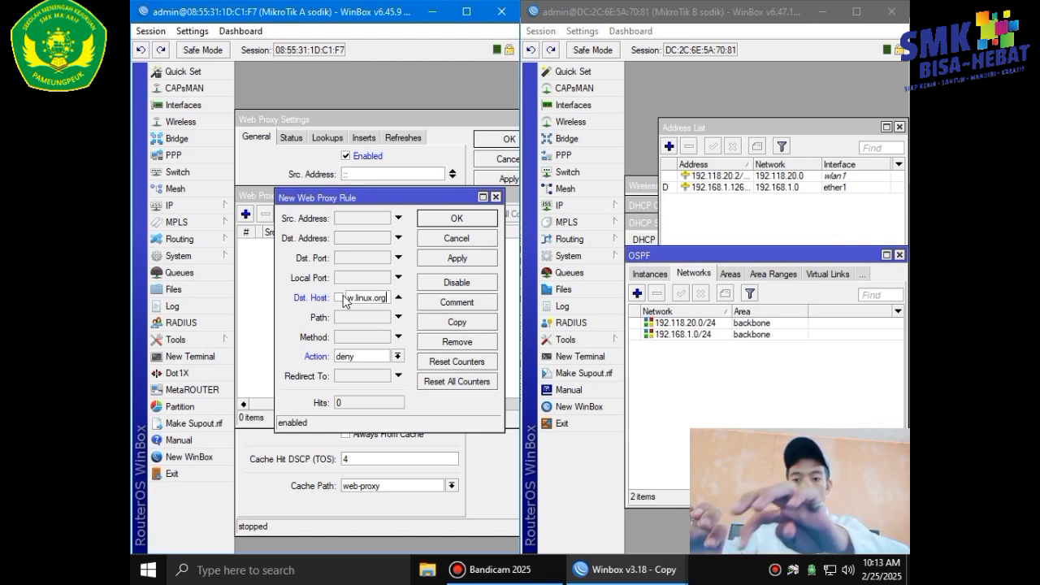
click(463, 258)
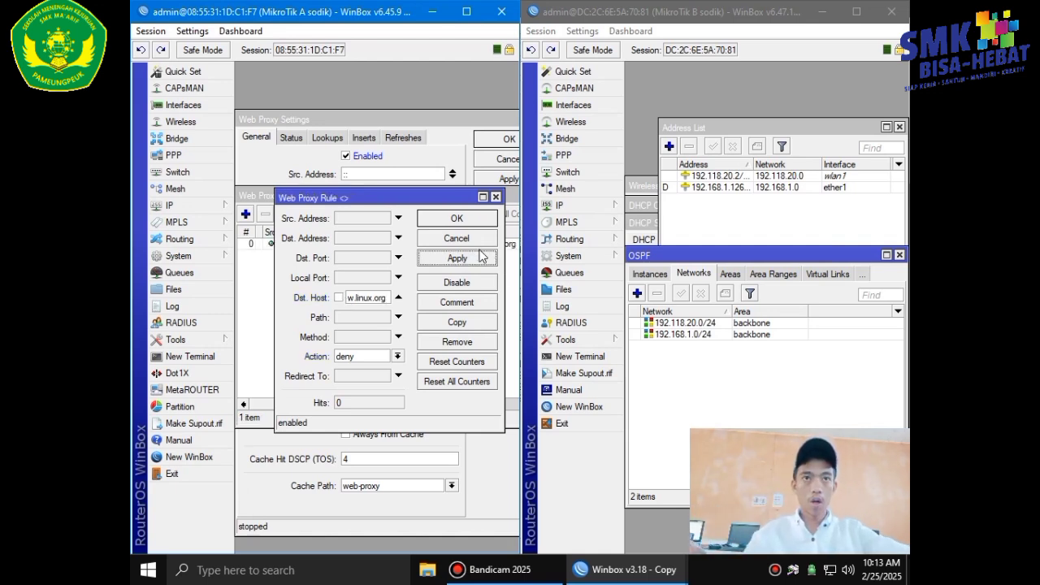
click(477, 223)
Close the access rules and apply the web proxy settings so the proxy runs.
drag(416, 198, 310, 194)
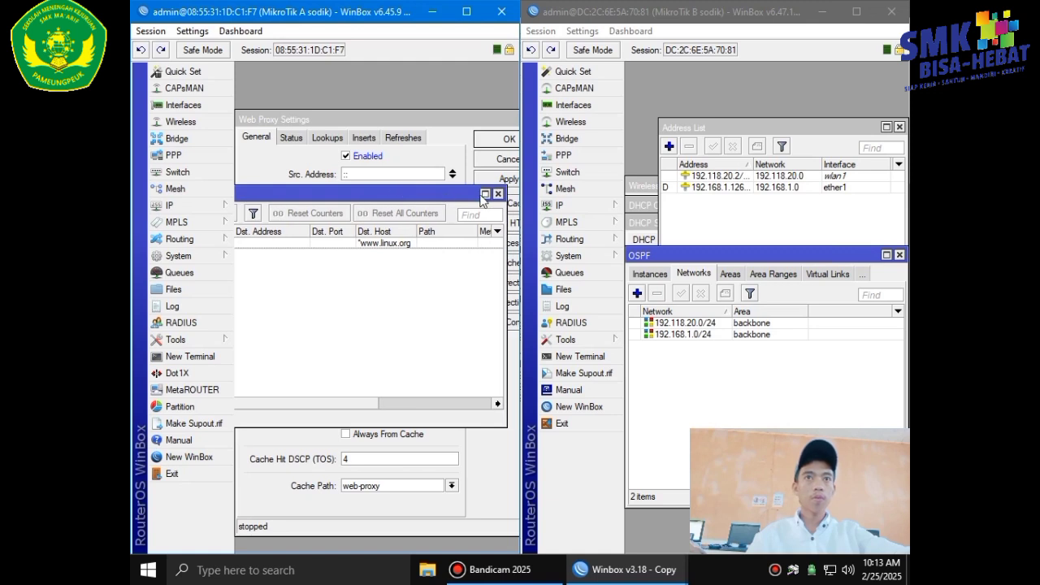
click(497, 195)
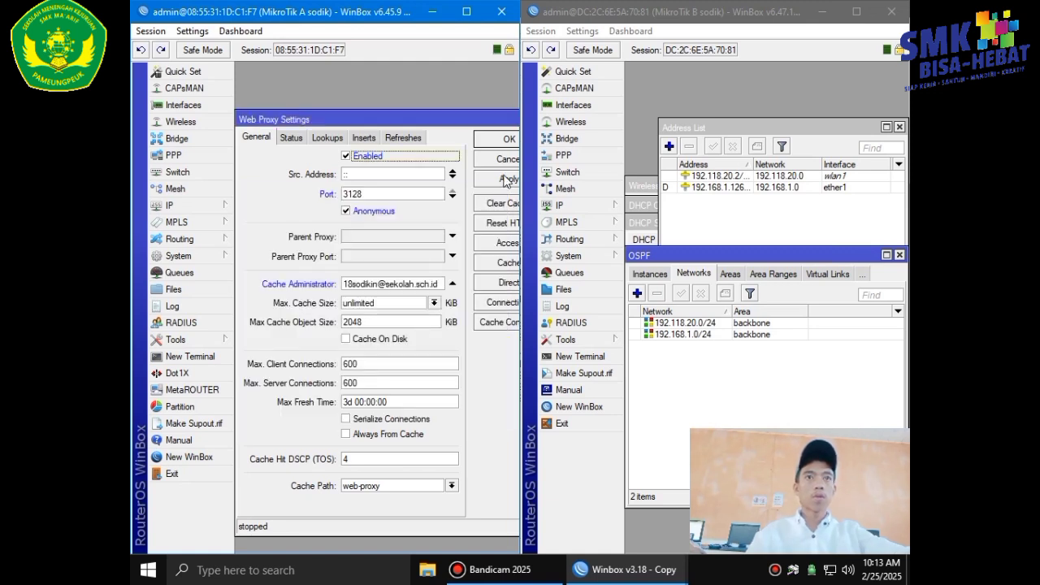
click(506, 180)
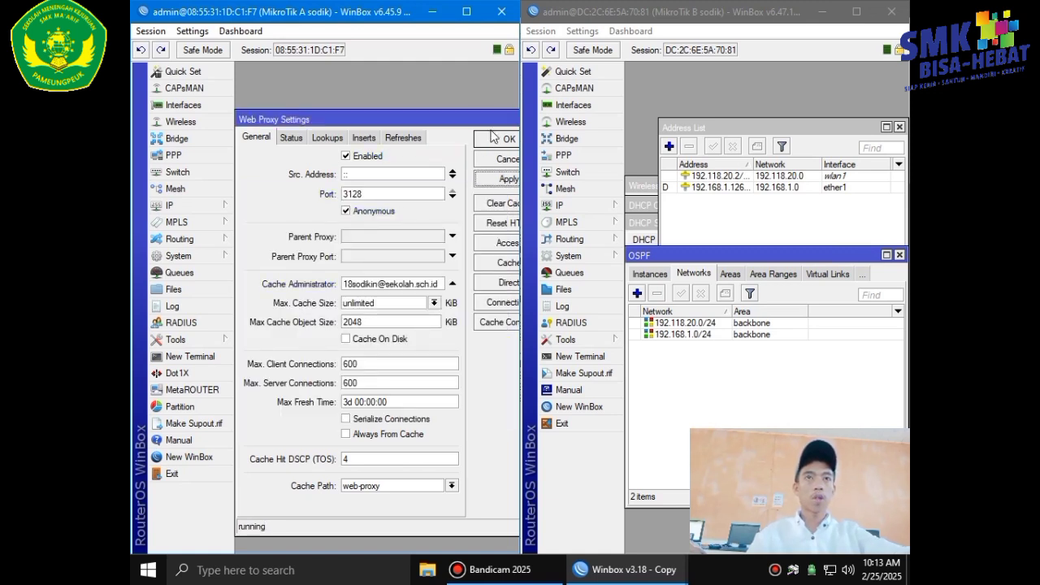
click(494, 138)
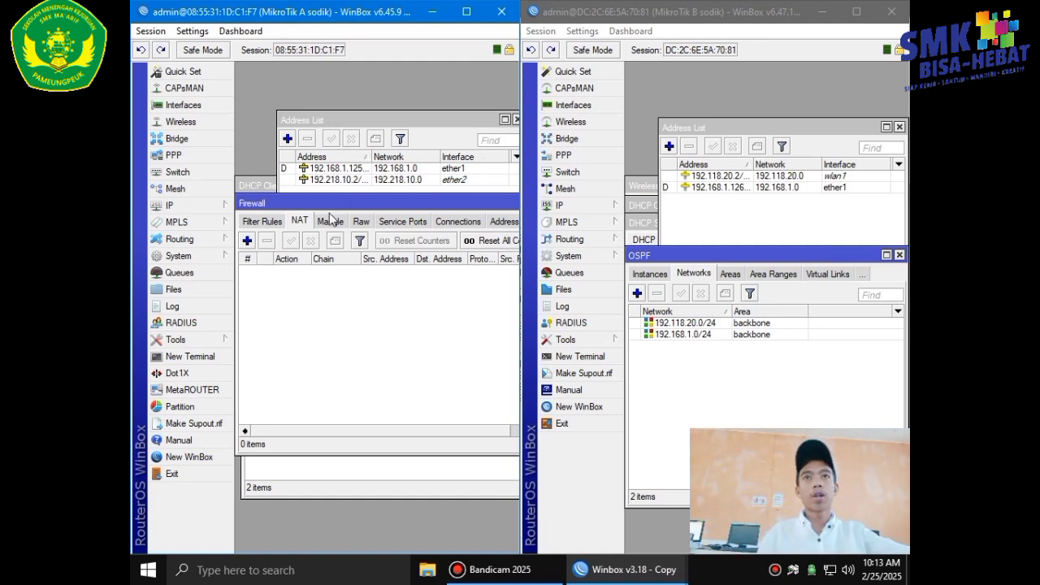
Add a srcnat masquerade rule on router A for traffic leaving ether1.
click(247, 241)
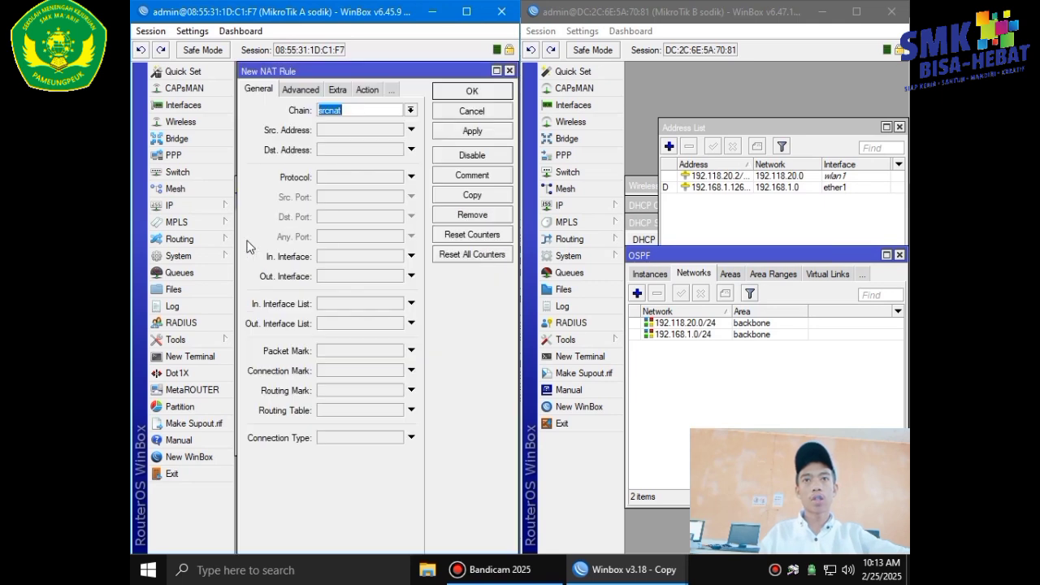
click(347, 276)
click(348, 278)
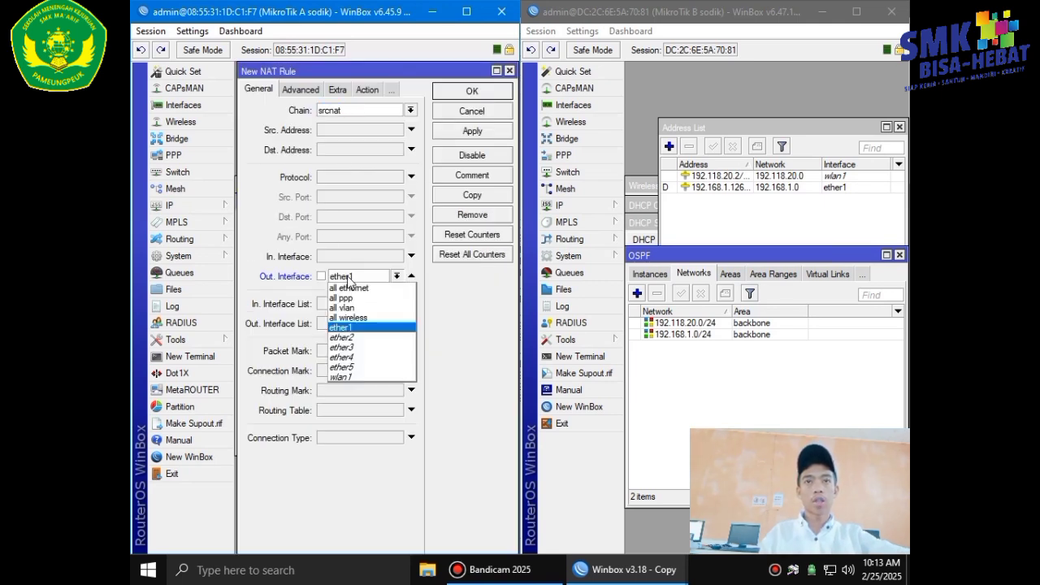
click(355, 328)
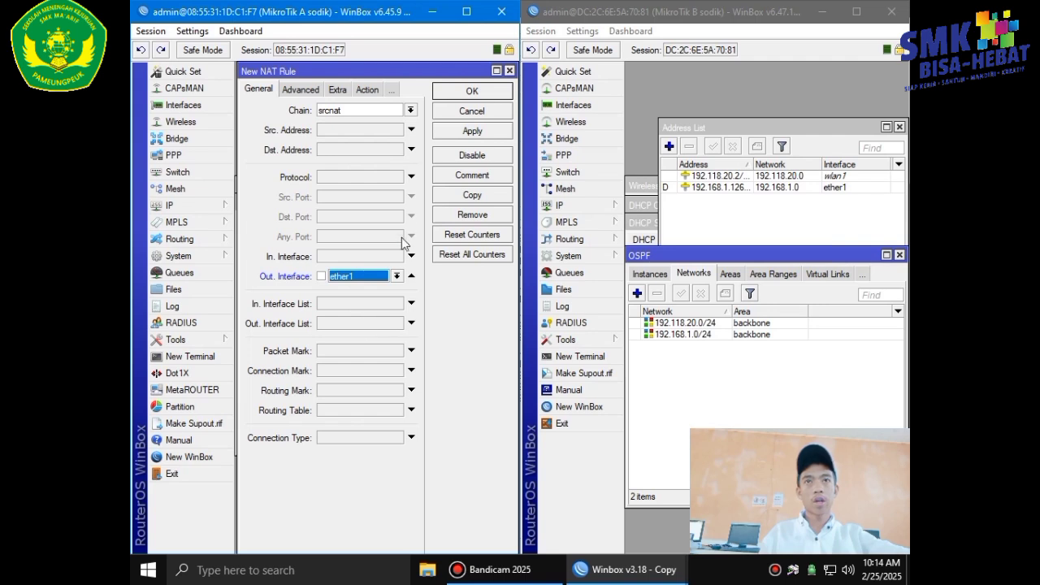
click(367, 90)
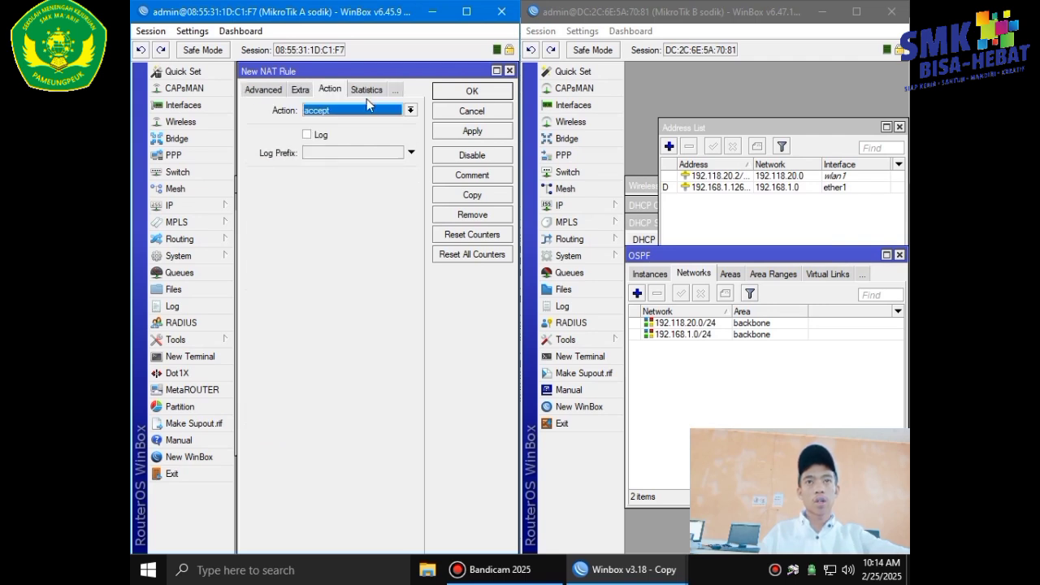
click(367, 110)
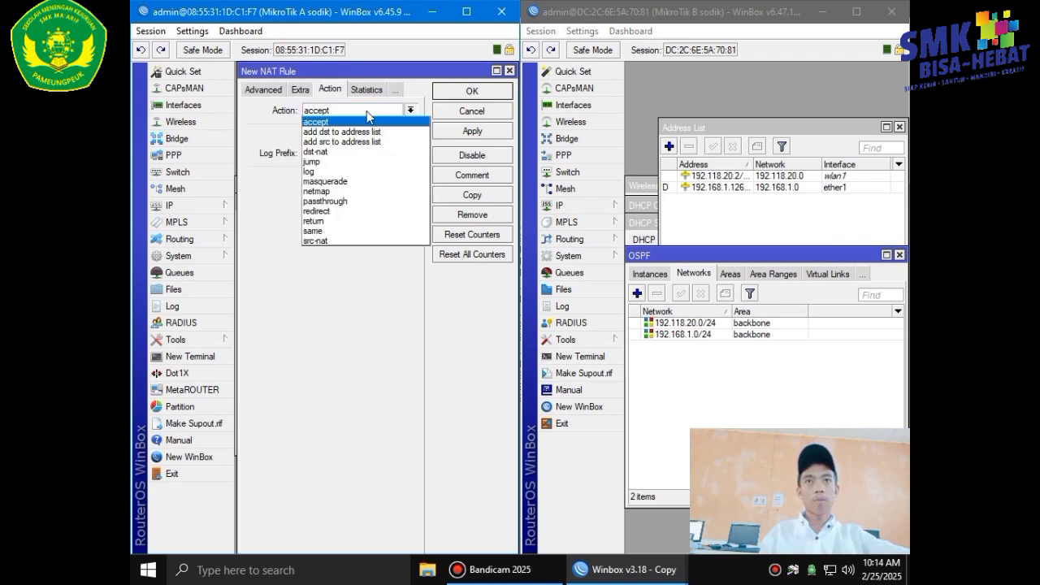
click(389, 182)
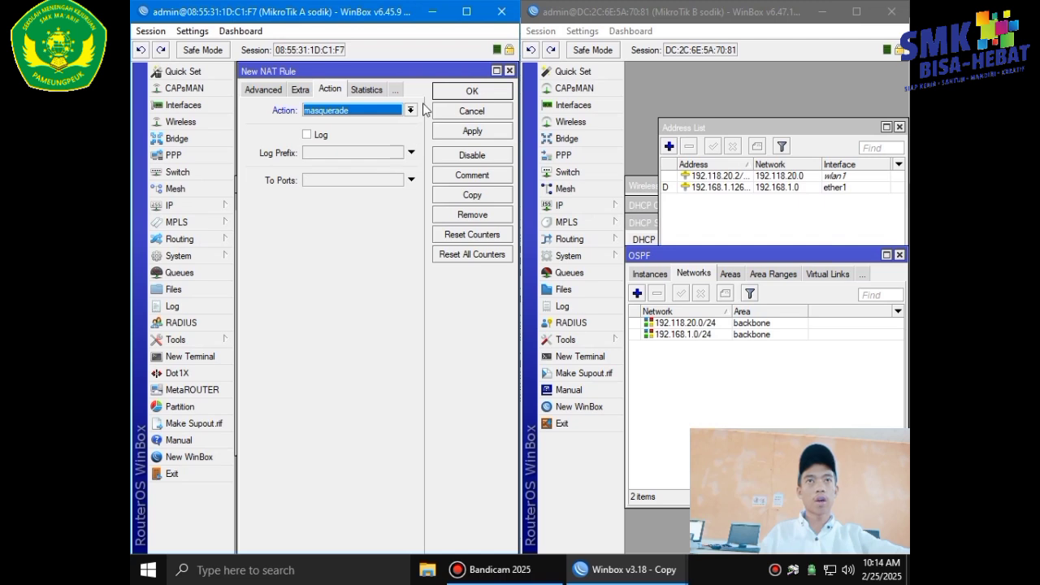
click(457, 133)
click(459, 92)
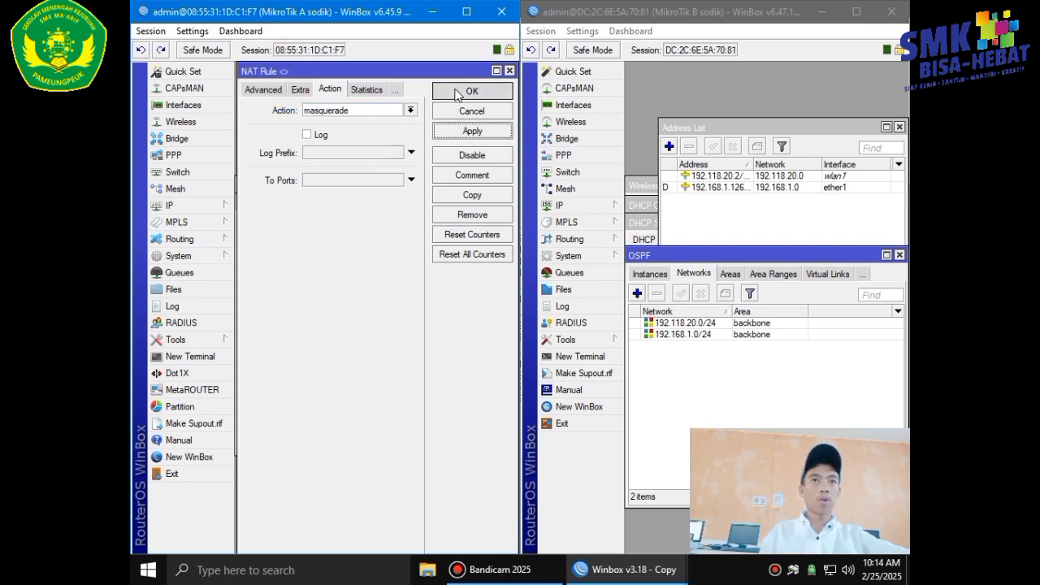
click(589, 208)
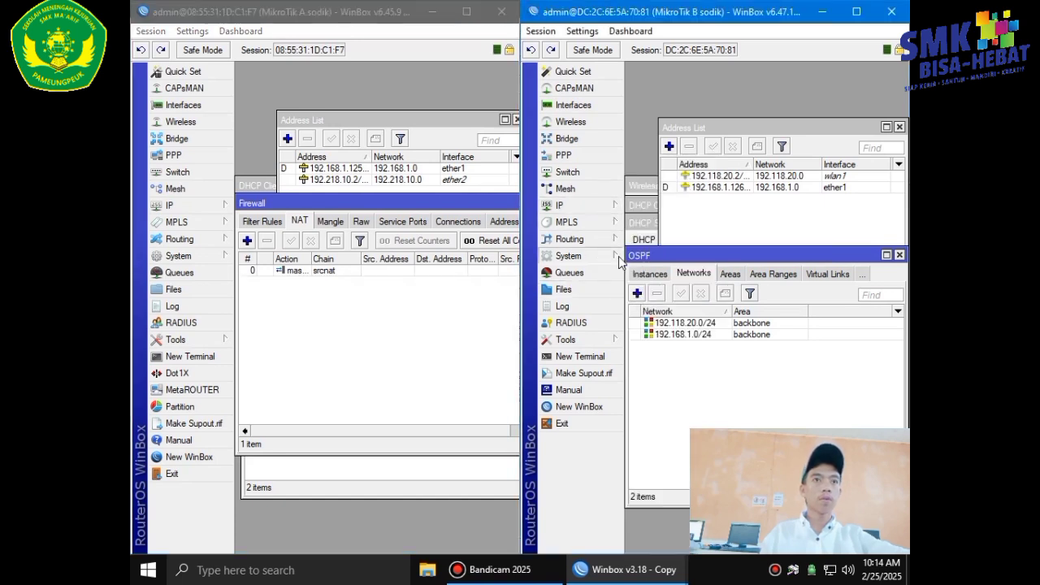
Show router B's firewall NAT rules.
click(586, 208)
click(680, 302)
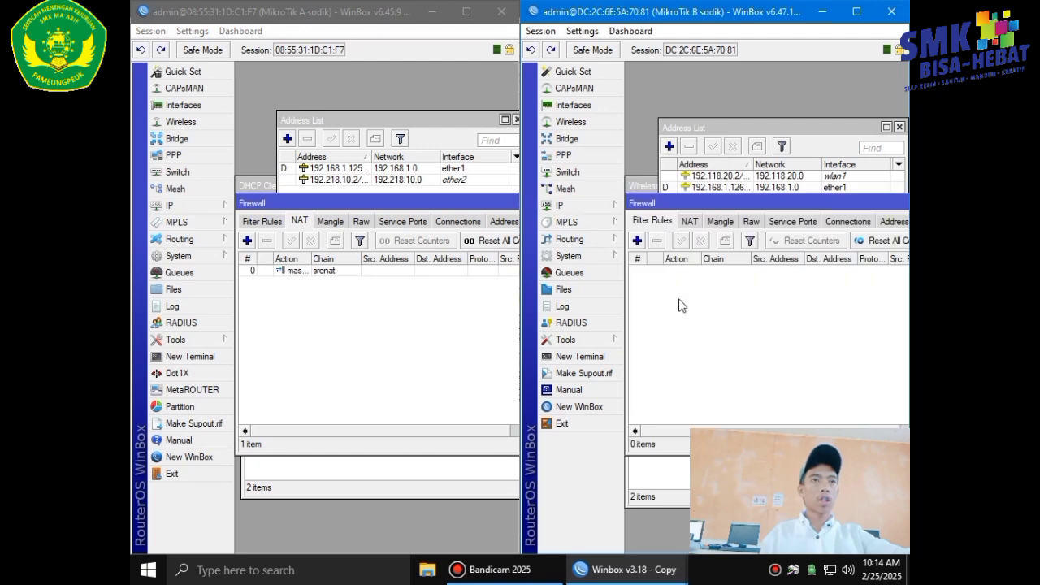
click(699, 221)
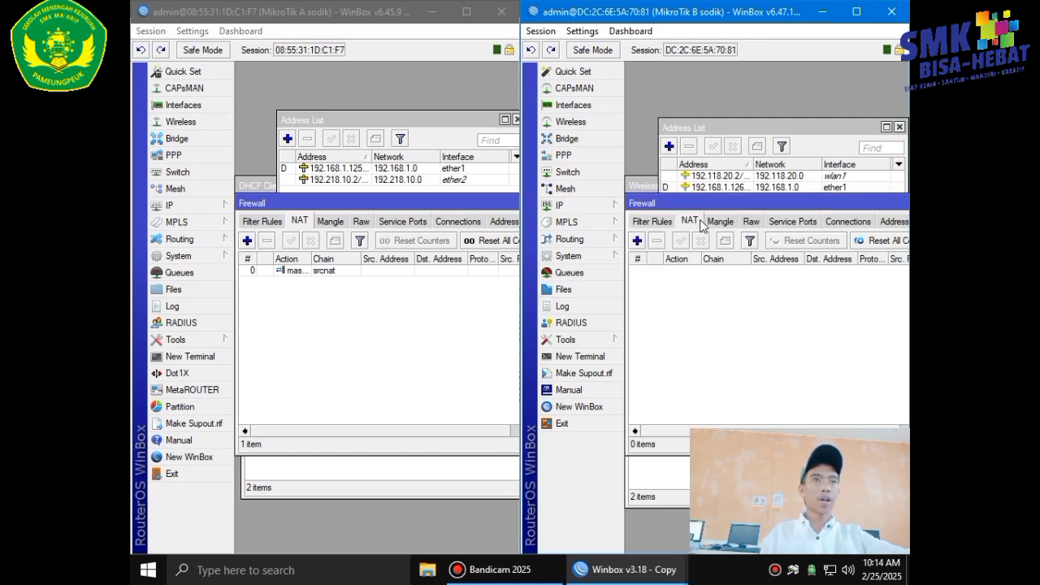
Add a masquerade rule on router B for traffic leaving ether1.
click(639, 240)
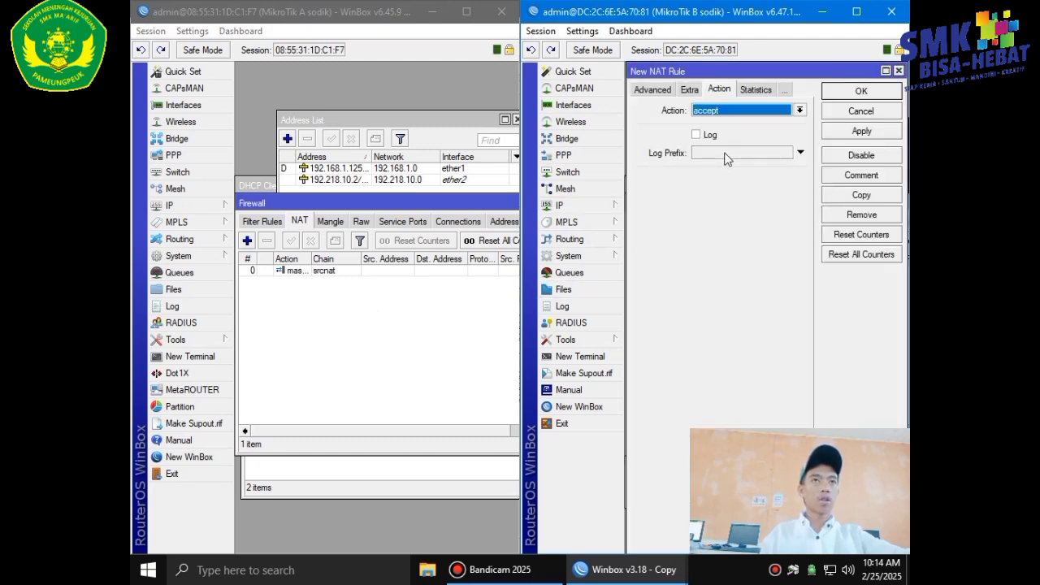
click(642, 87)
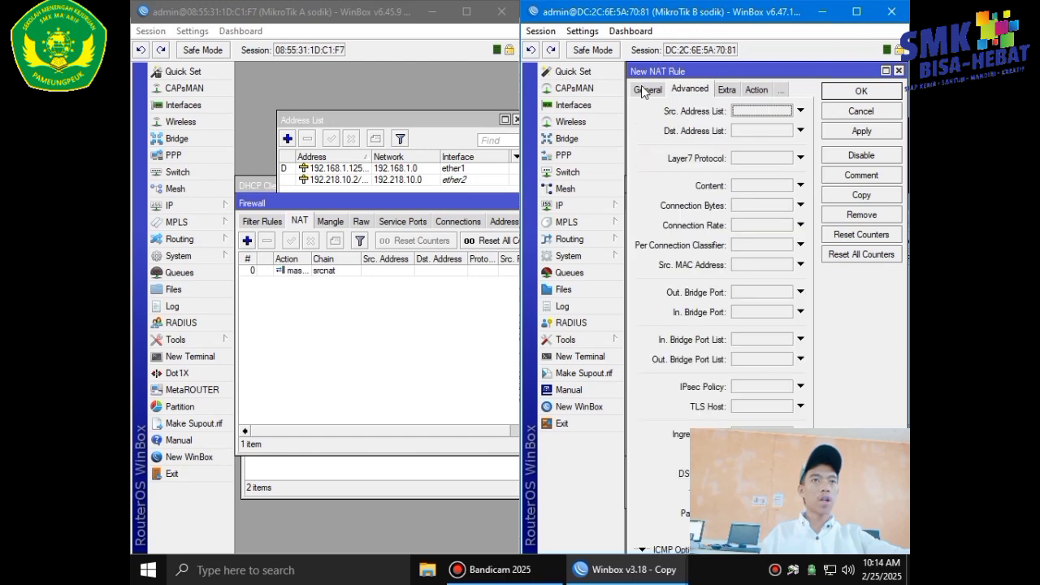
click(642, 88)
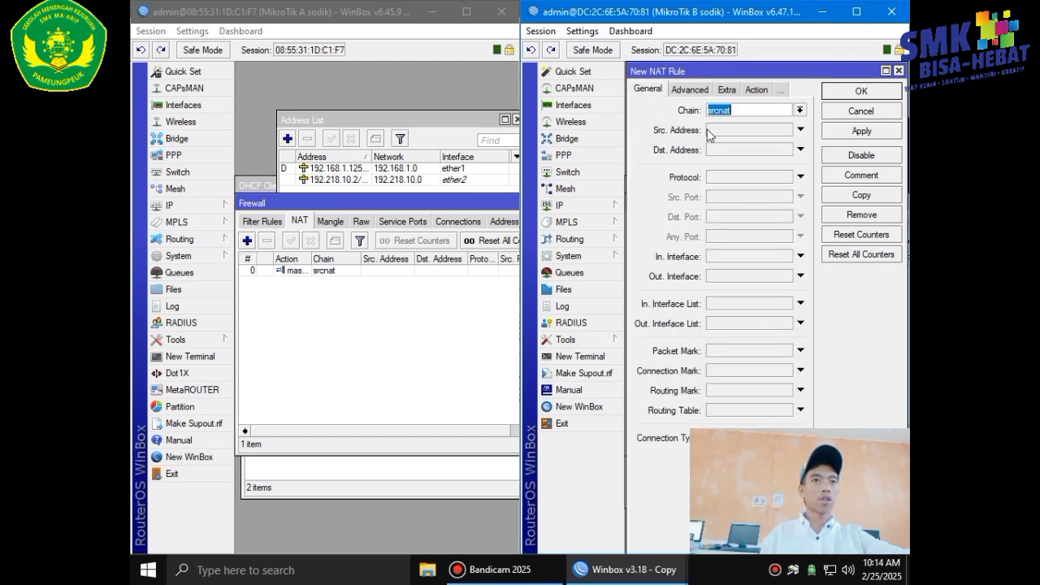
click(724, 278)
click(729, 277)
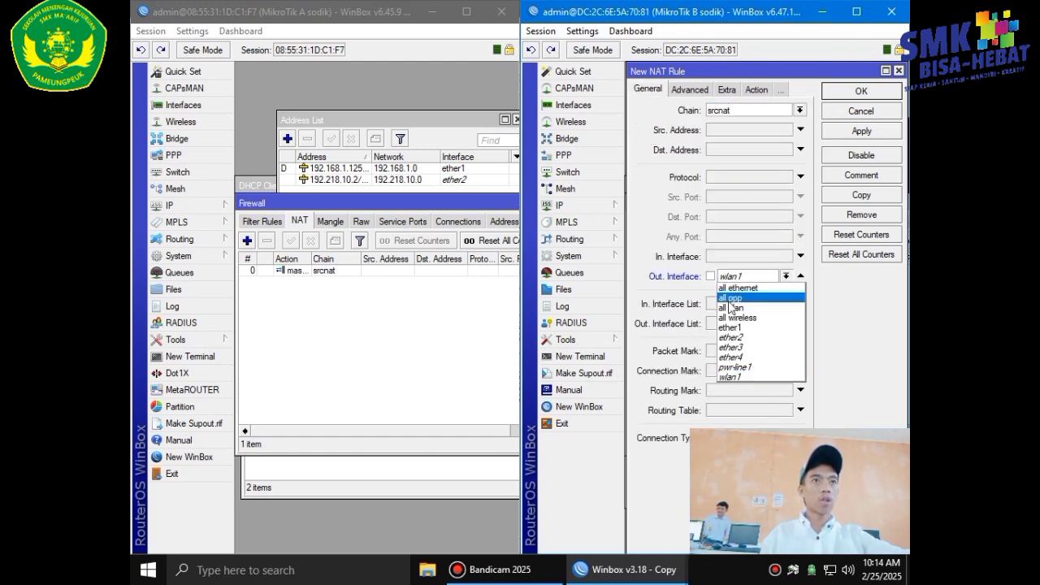
click(742, 328)
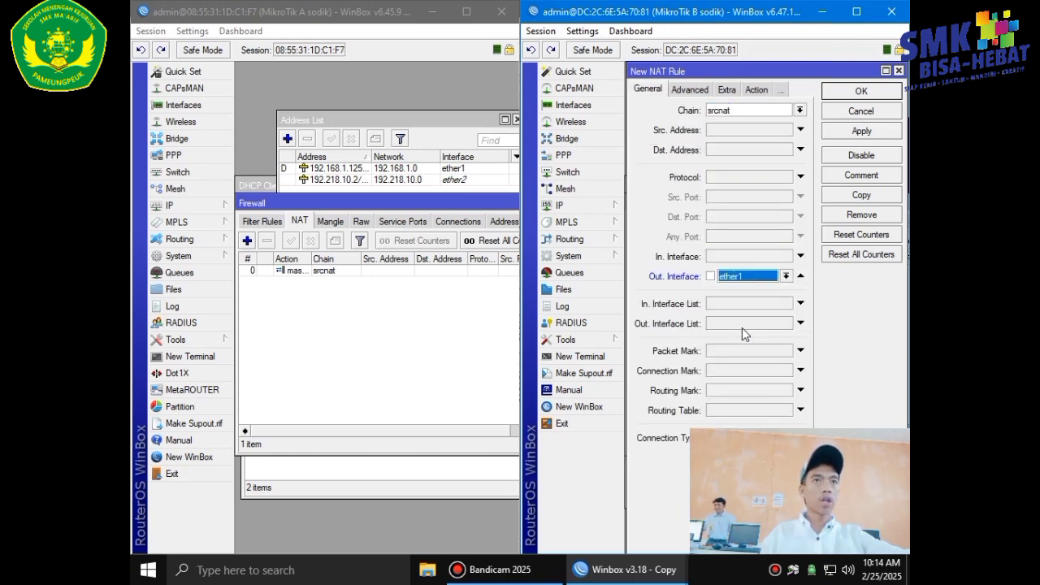
click(751, 89)
click(759, 111)
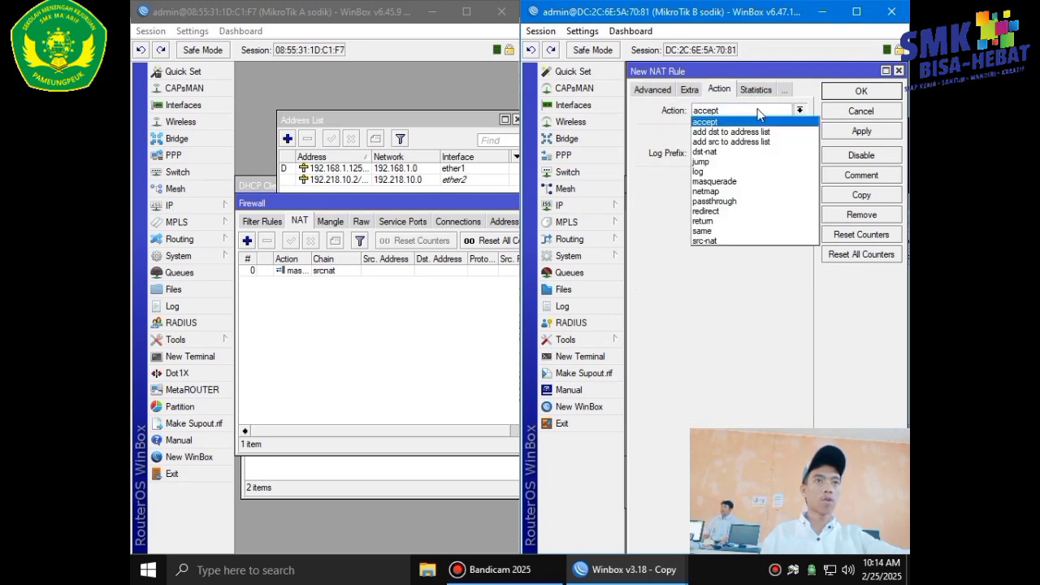
click(736, 181)
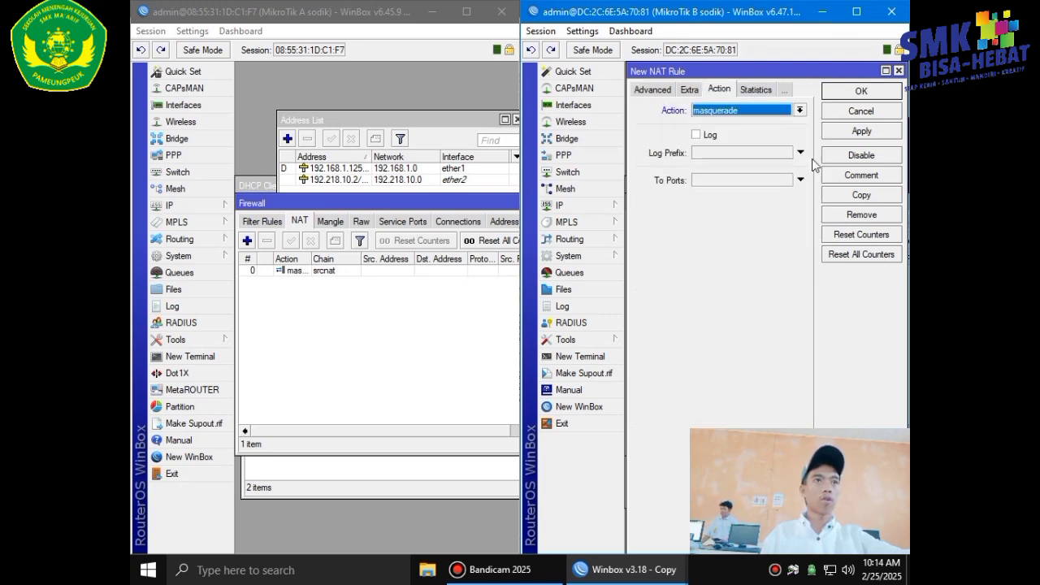
click(855, 133)
click(858, 91)
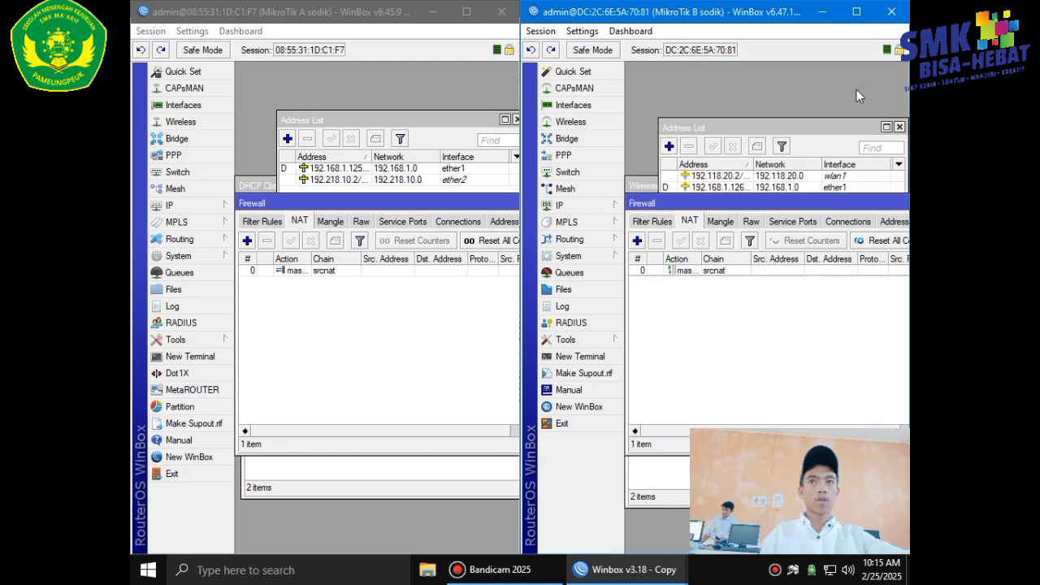
Create a dstnat rule on router A matching TCP port 80 arriving on ether2.
click(247, 241)
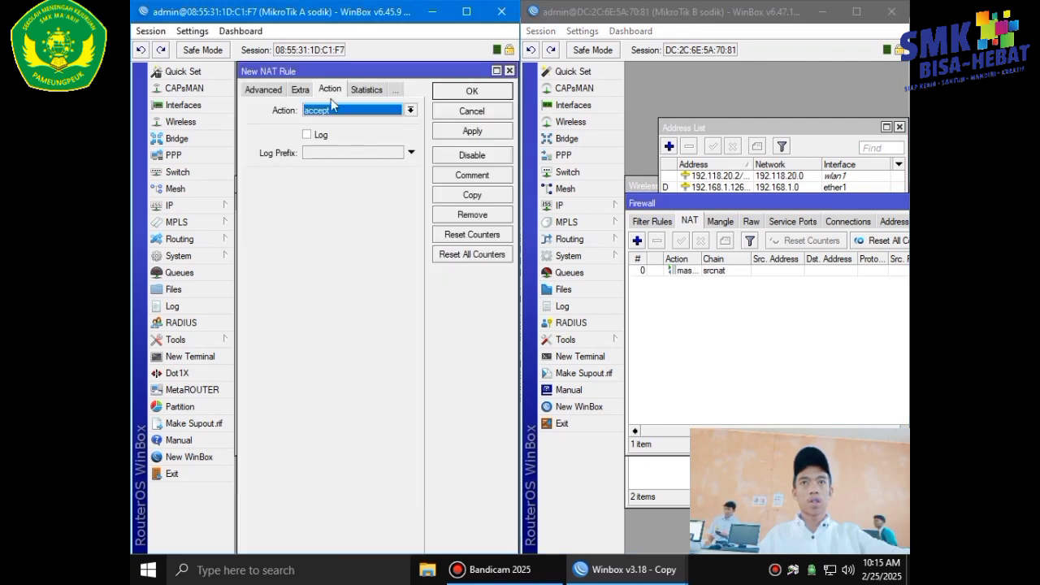
click(260, 90)
click(258, 91)
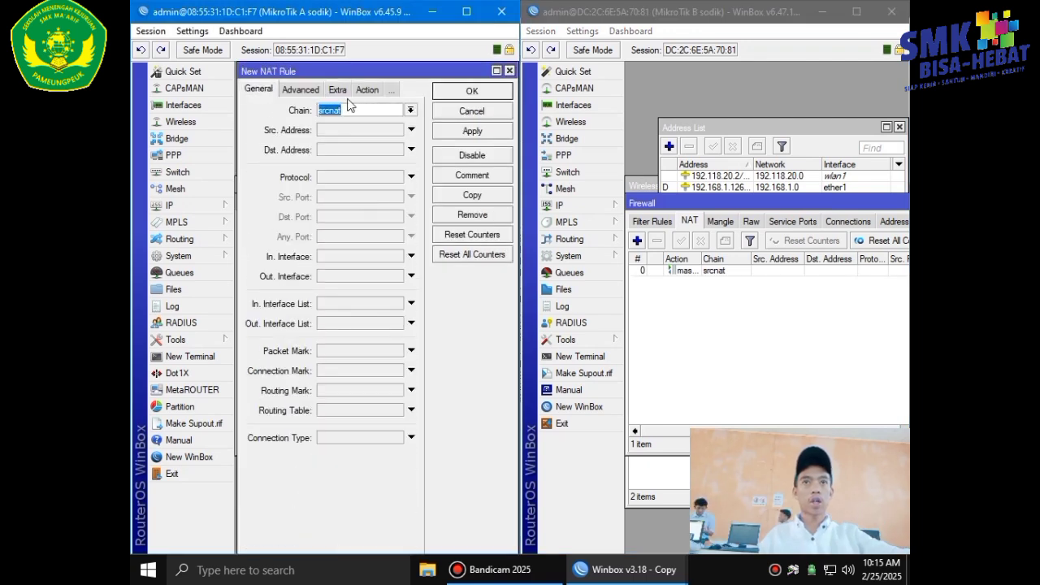
click(411, 110)
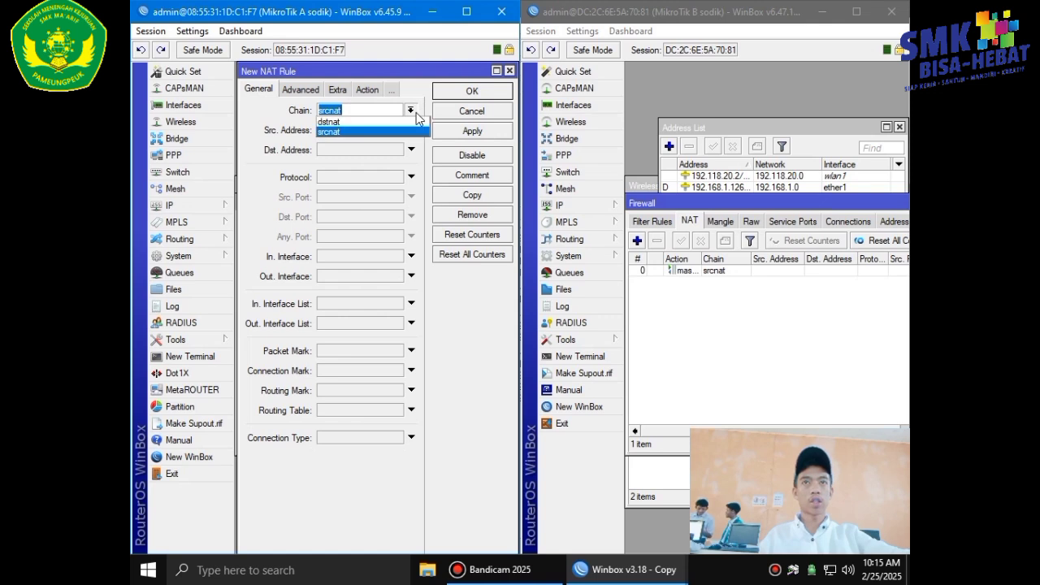
click(355, 122)
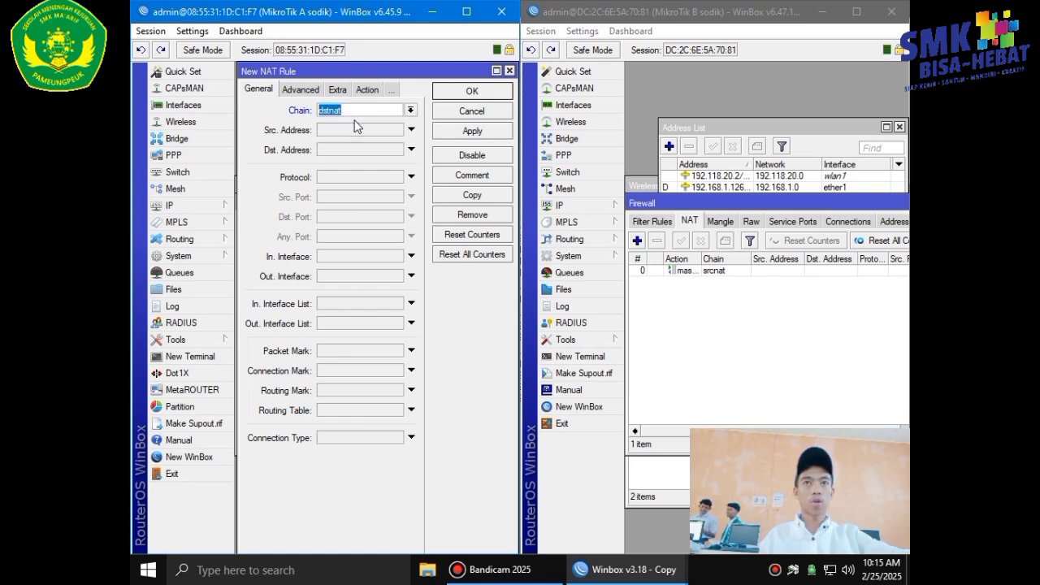
click(342, 177)
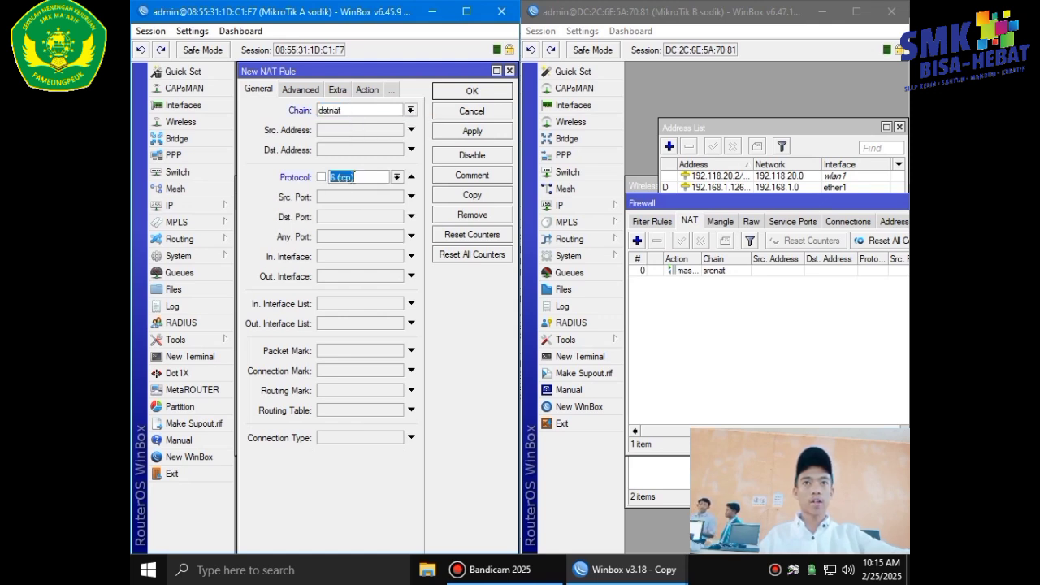
click(336, 216)
text(80)
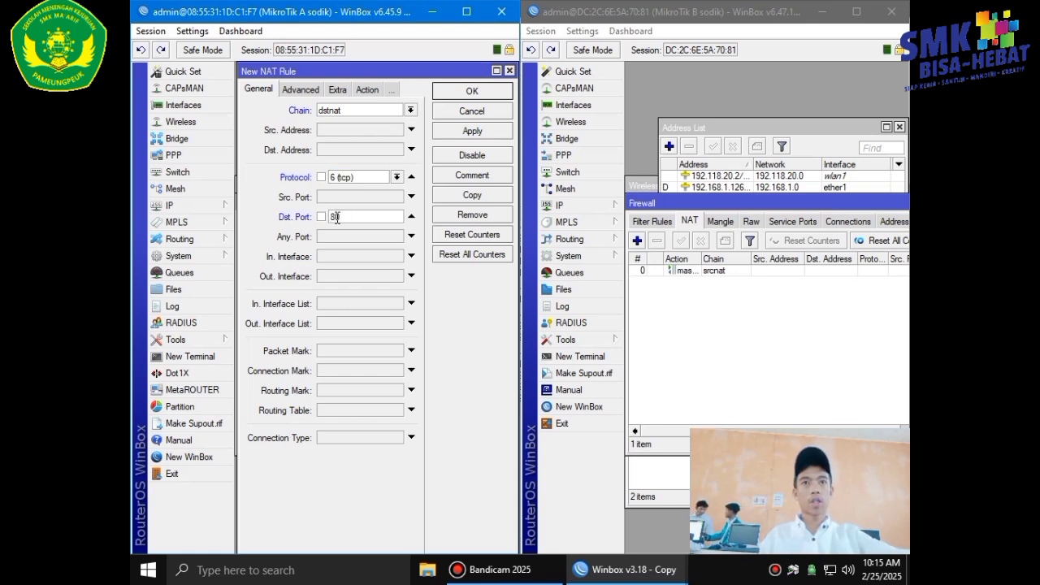
click(342, 259)
click(396, 257)
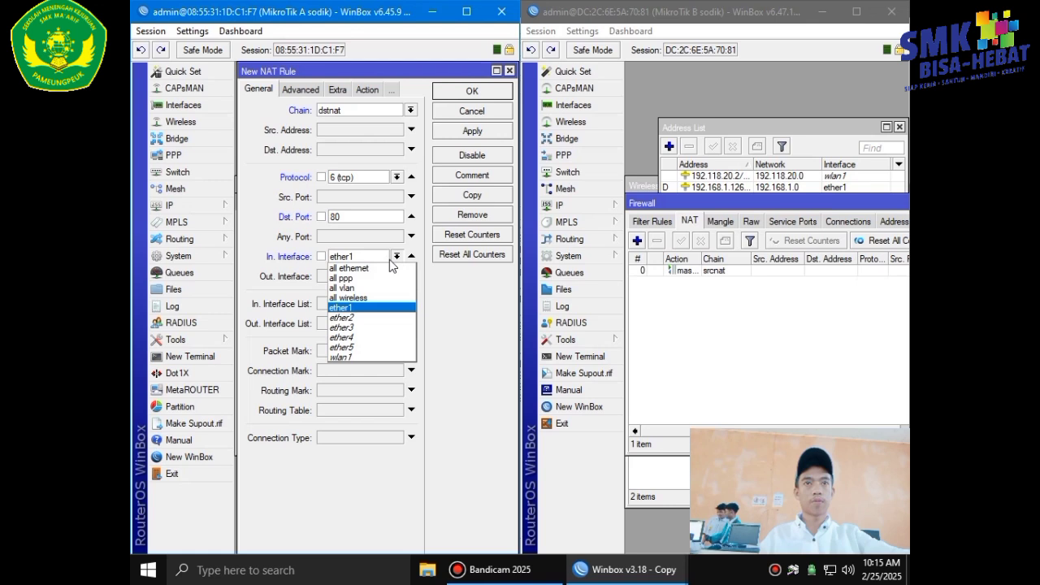
click(358, 316)
Make the rule redirect matching traffic to port 3128 and save it.
click(368, 91)
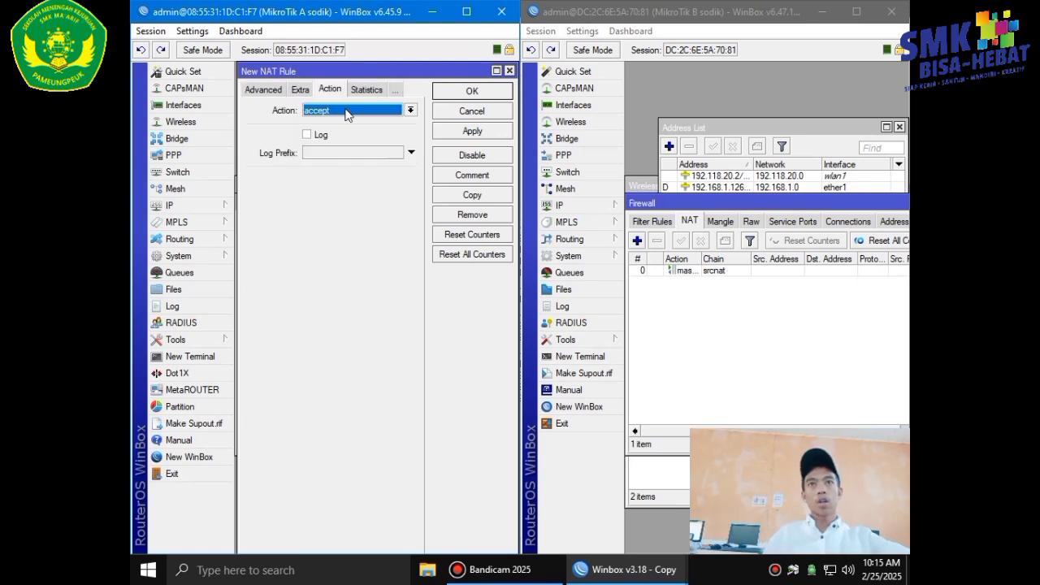
click(348, 111)
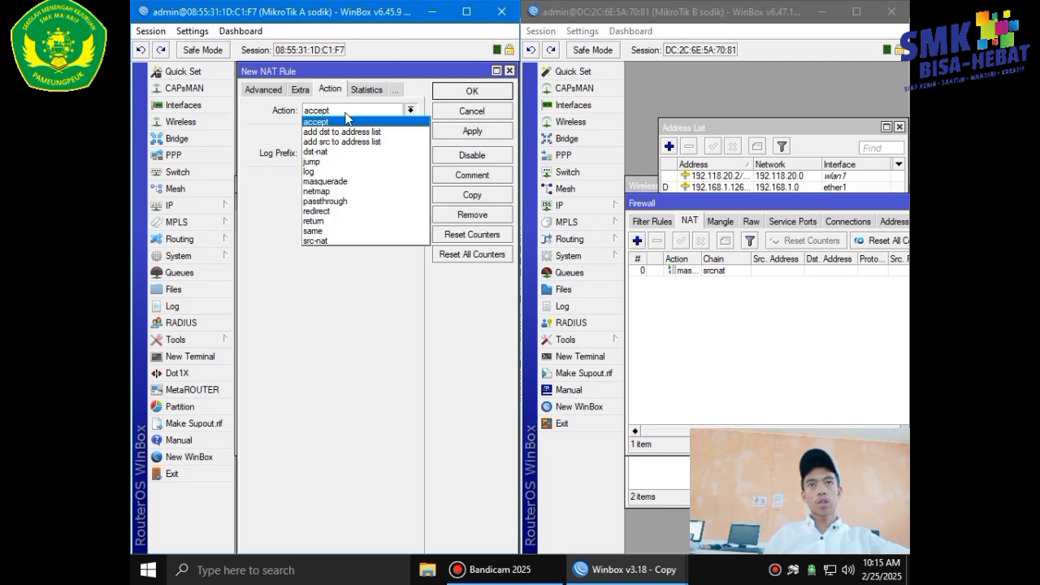
click(349, 210)
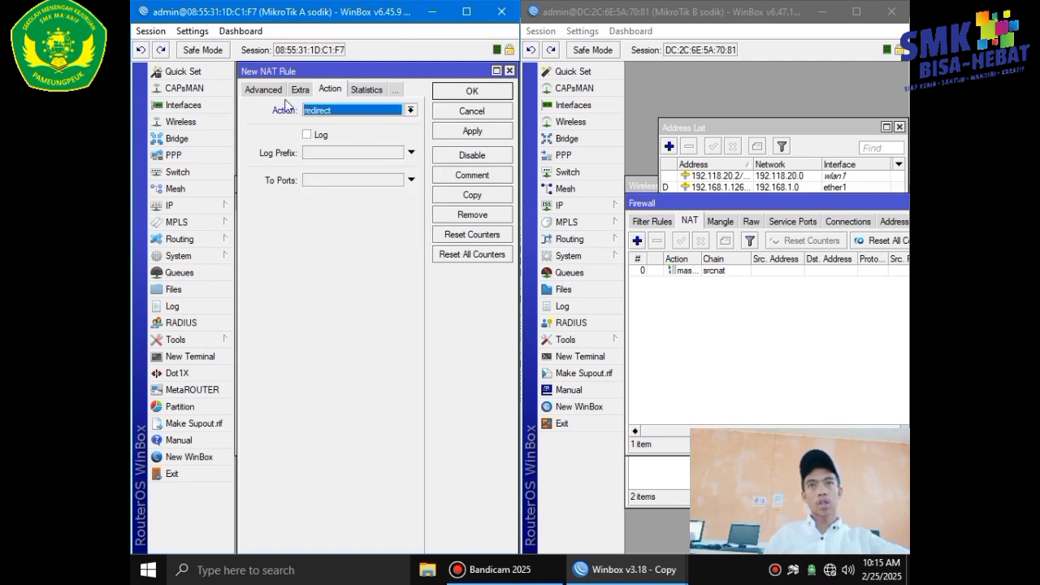
click(308, 182)
key(BackSpace)
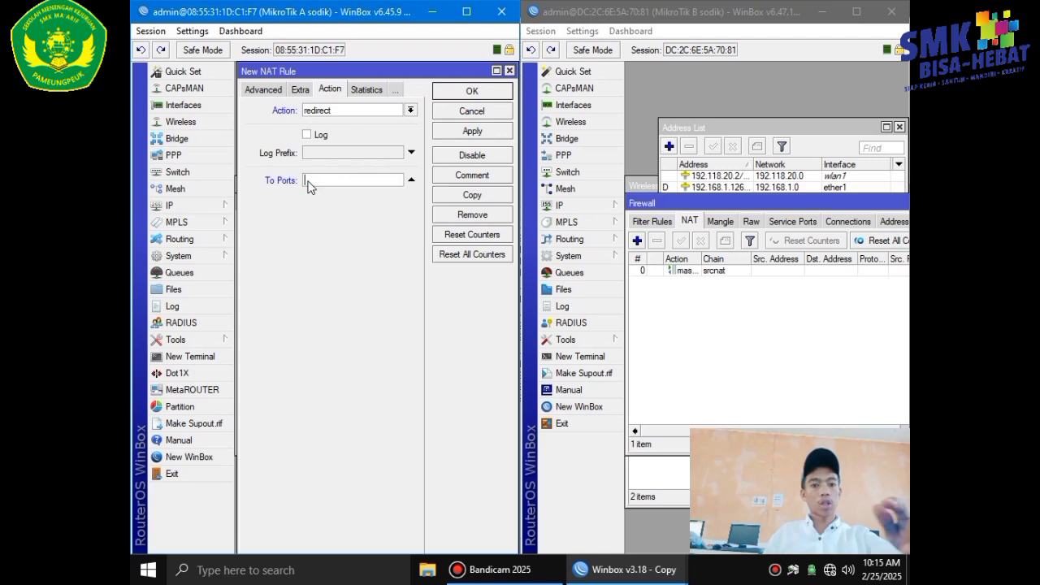
text(3128)
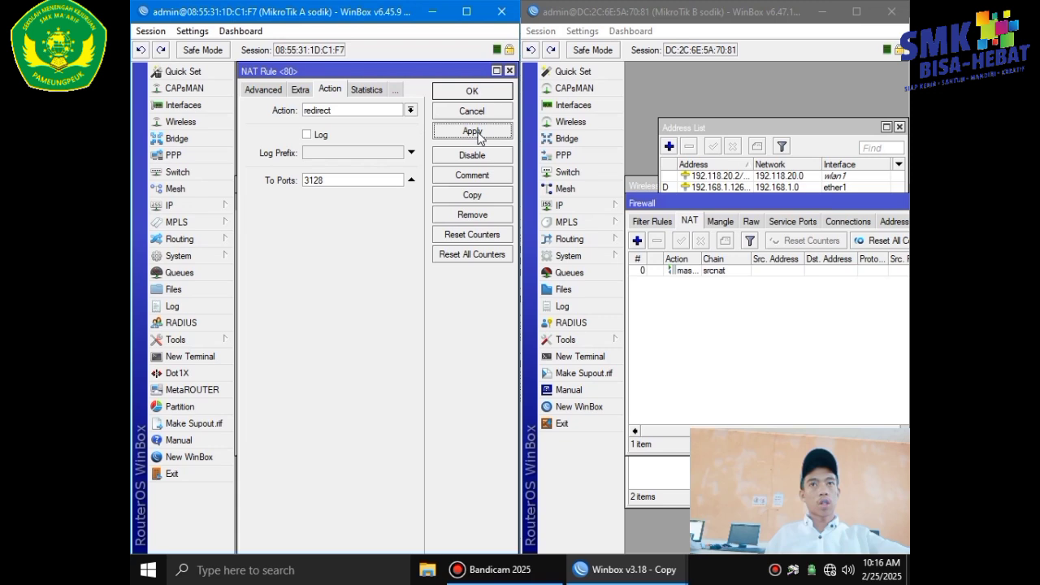
click(478, 89)
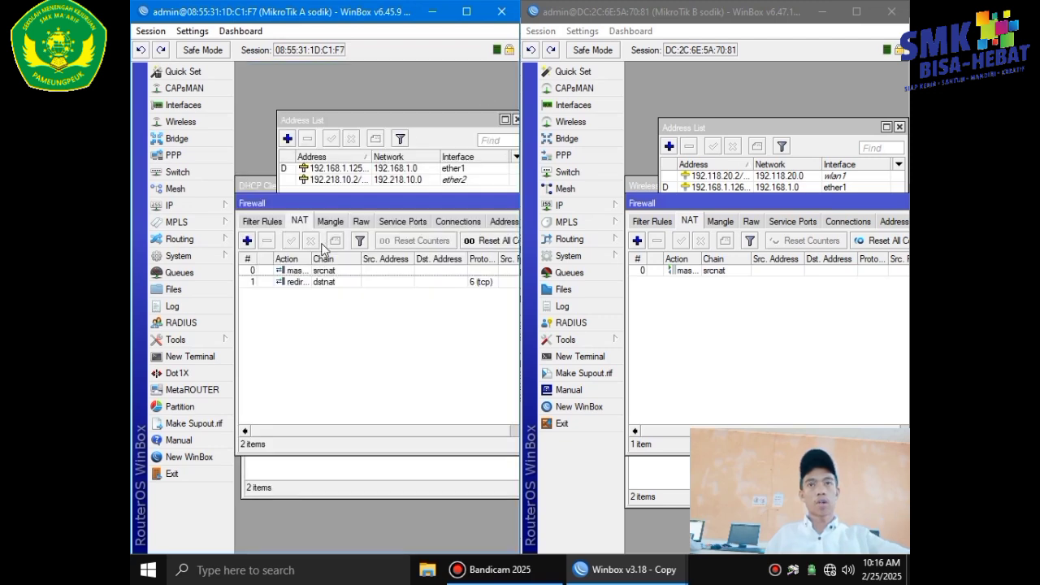
Create another dstnat rule matching TCP port 443 arriving on ether2.
click(248, 240)
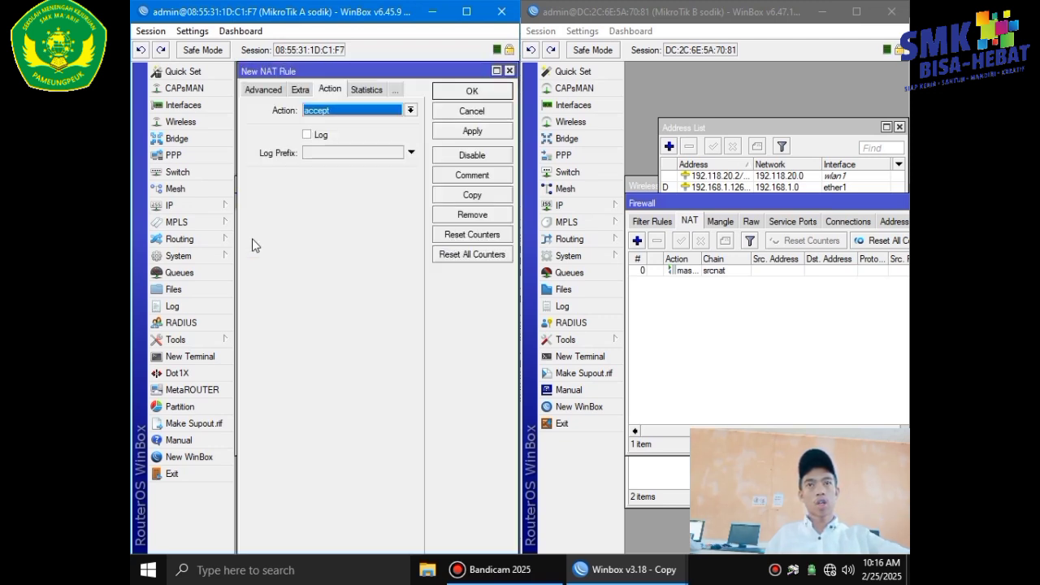
click(263, 90)
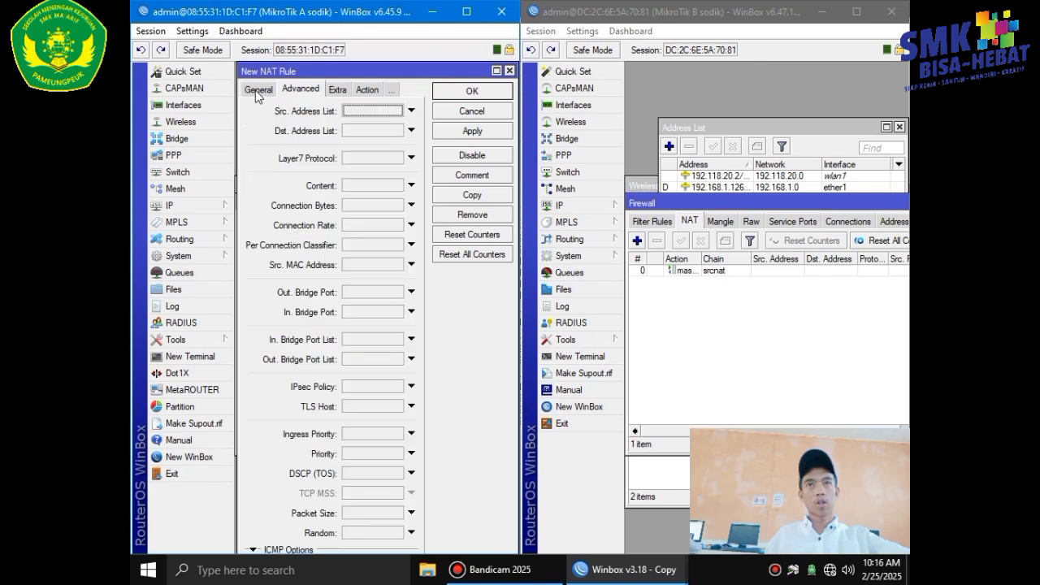
click(258, 89)
click(363, 110)
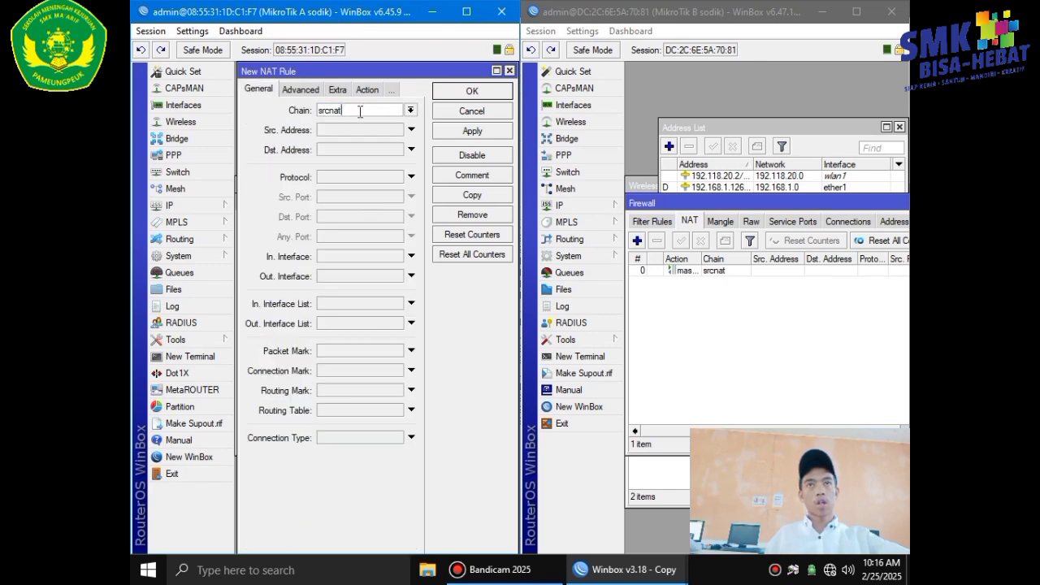
click(410, 110)
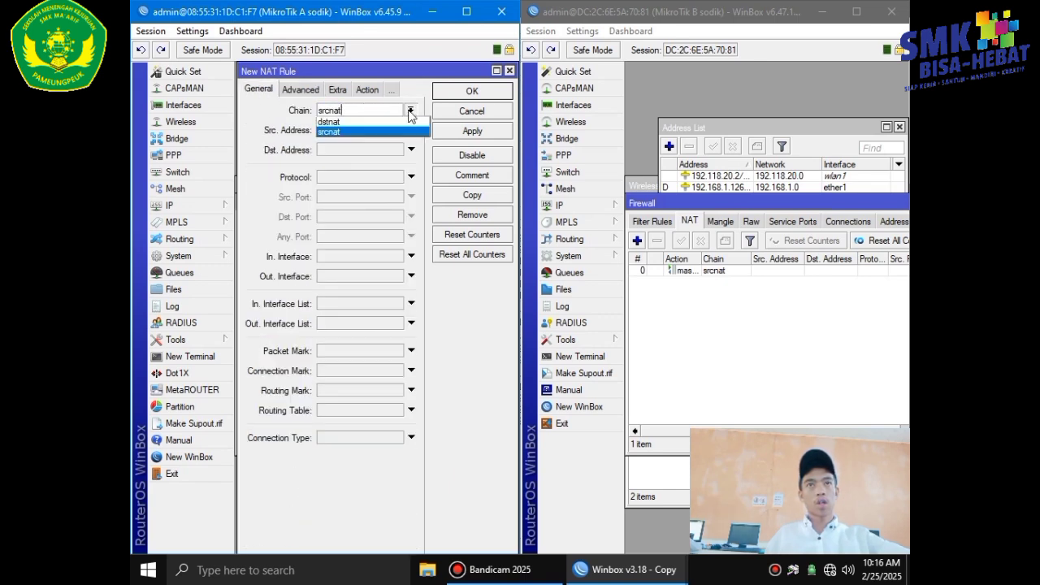
click(372, 131)
click(410, 111)
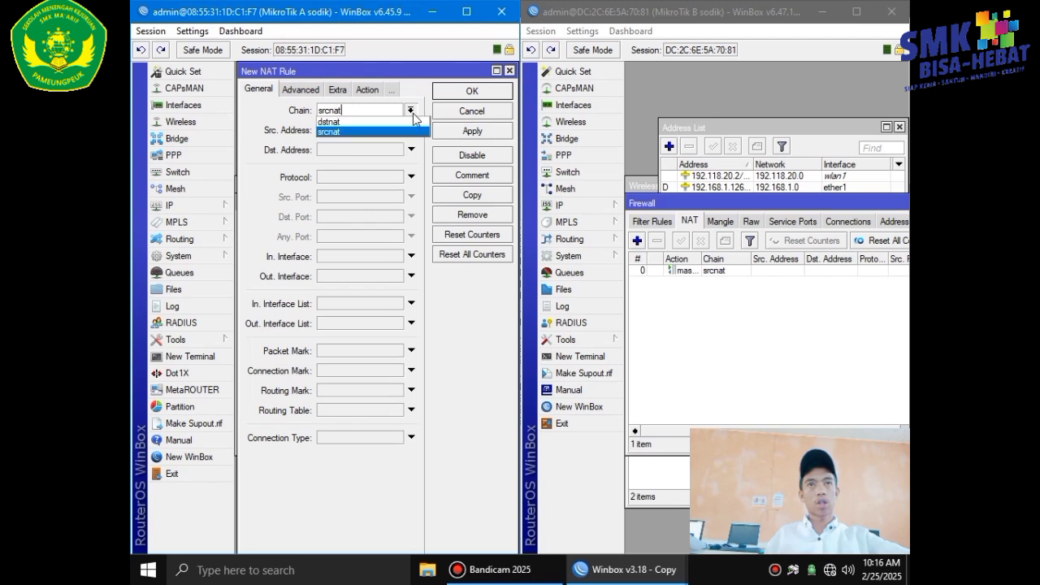
click(377, 120)
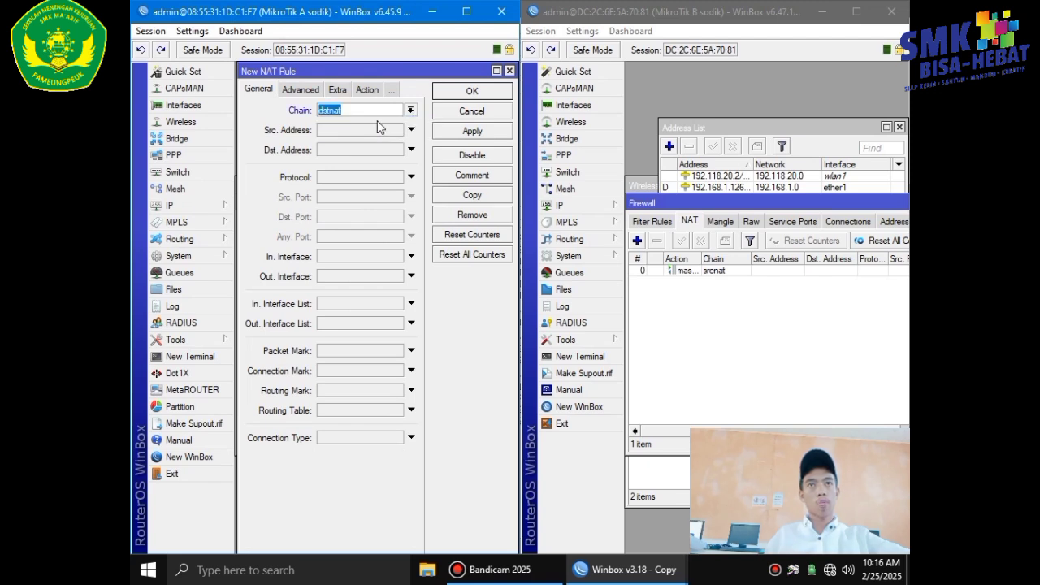
click(338, 172)
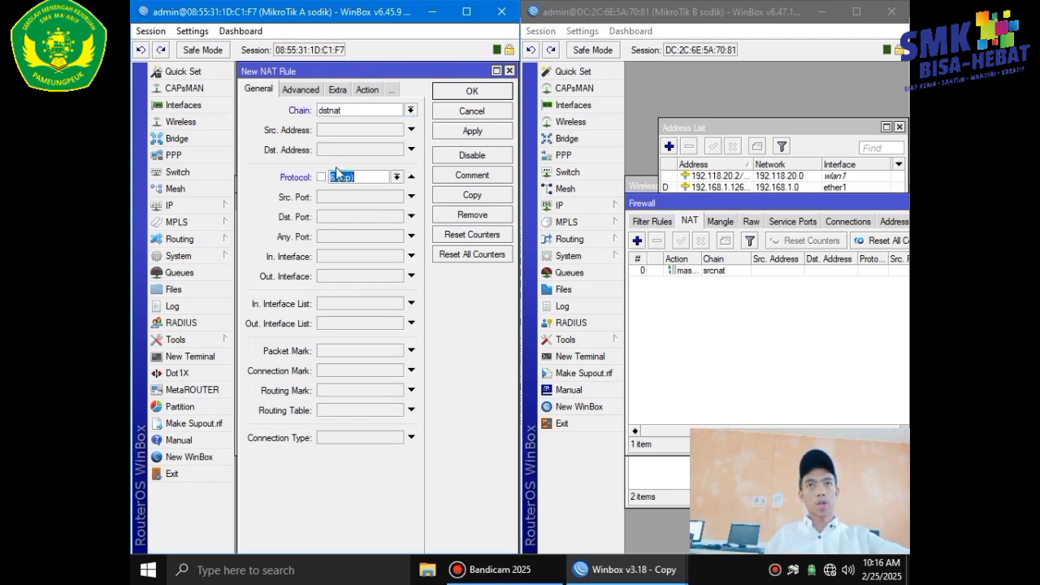
click(335, 217)
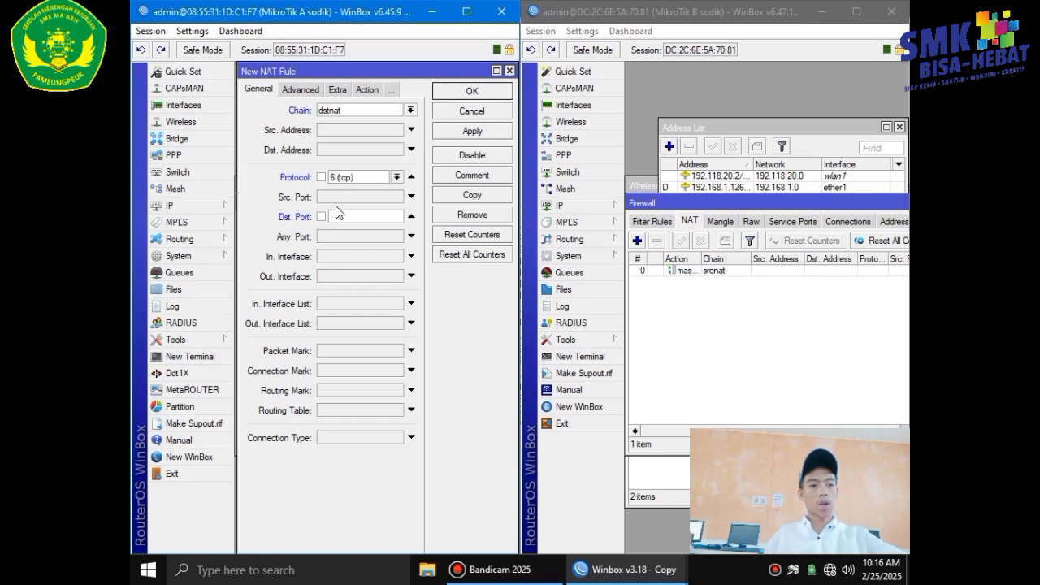
text(443)
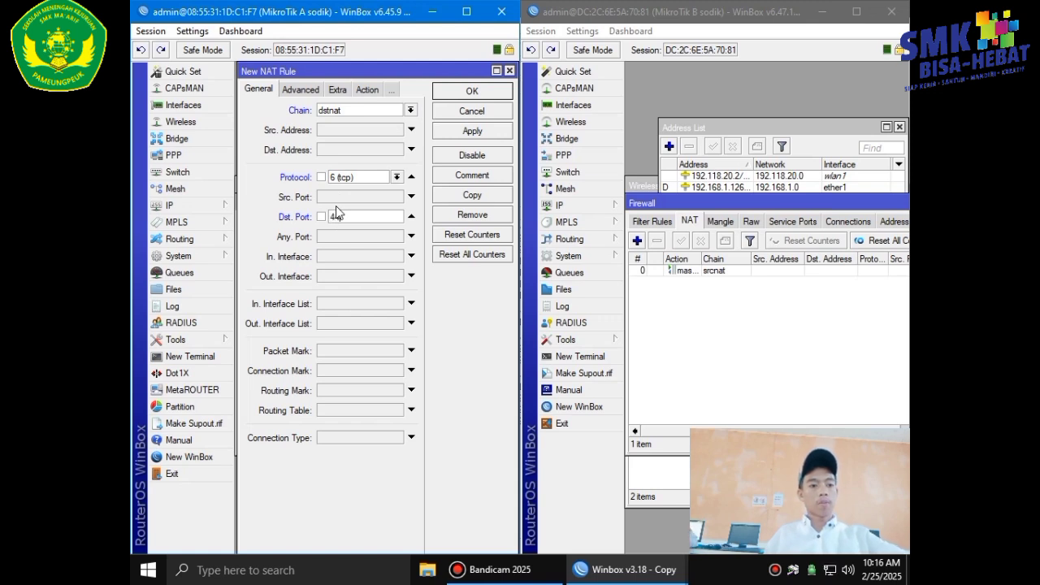
click(341, 258)
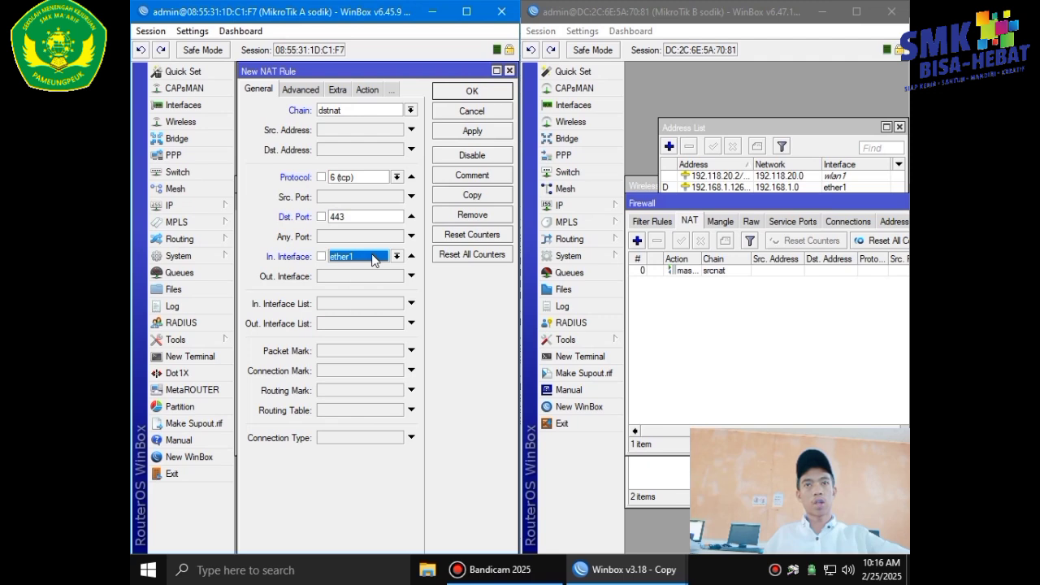
click(373, 259)
click(370, 318)
Set the rule's action to redirect to port 3128, then apply and save it.
click(367, 89)
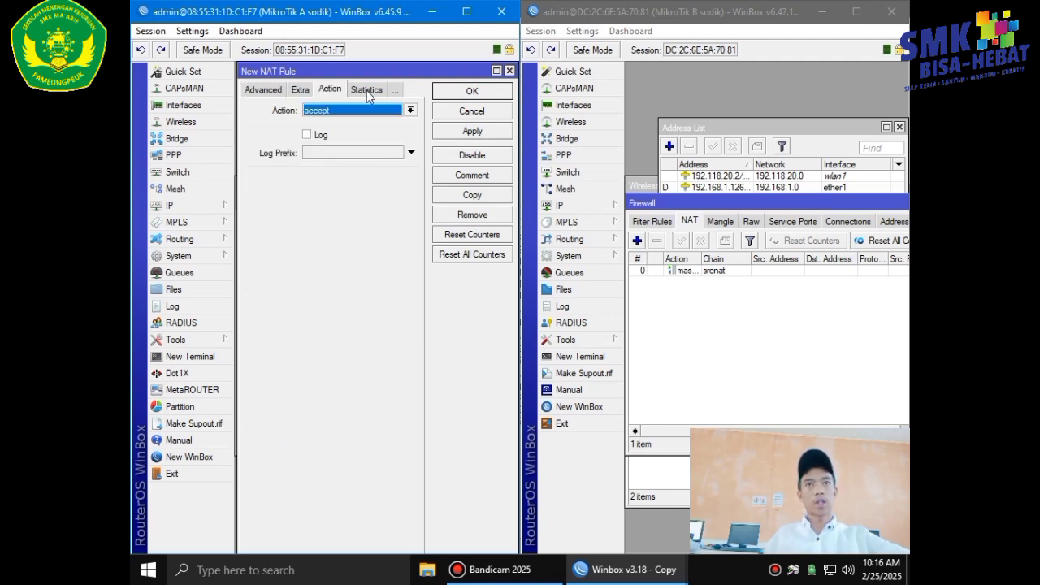
click(361, 109)
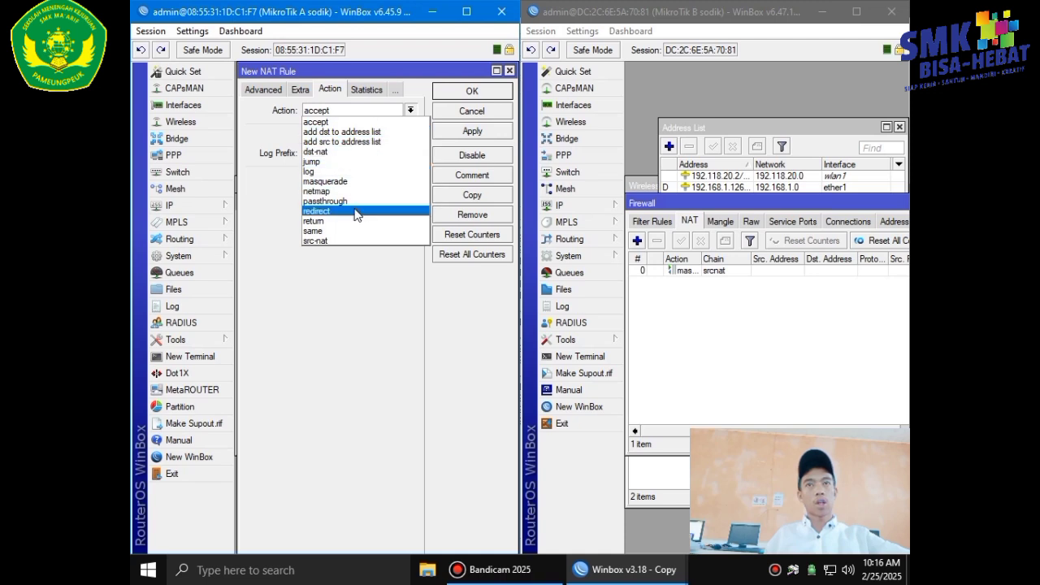
click(355, 211)
click(354, 180)
key(BackSpace)
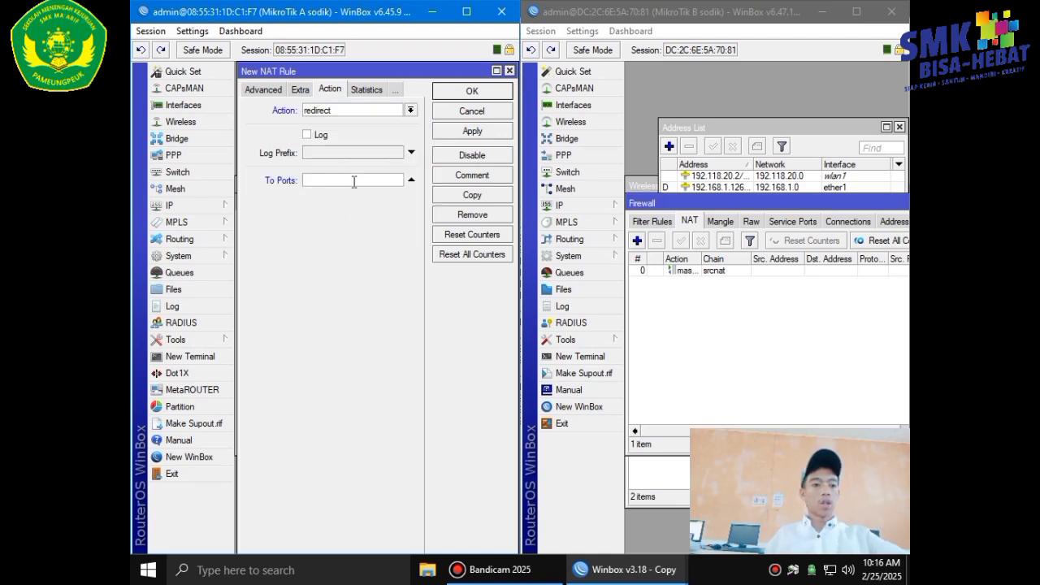
text(3128)
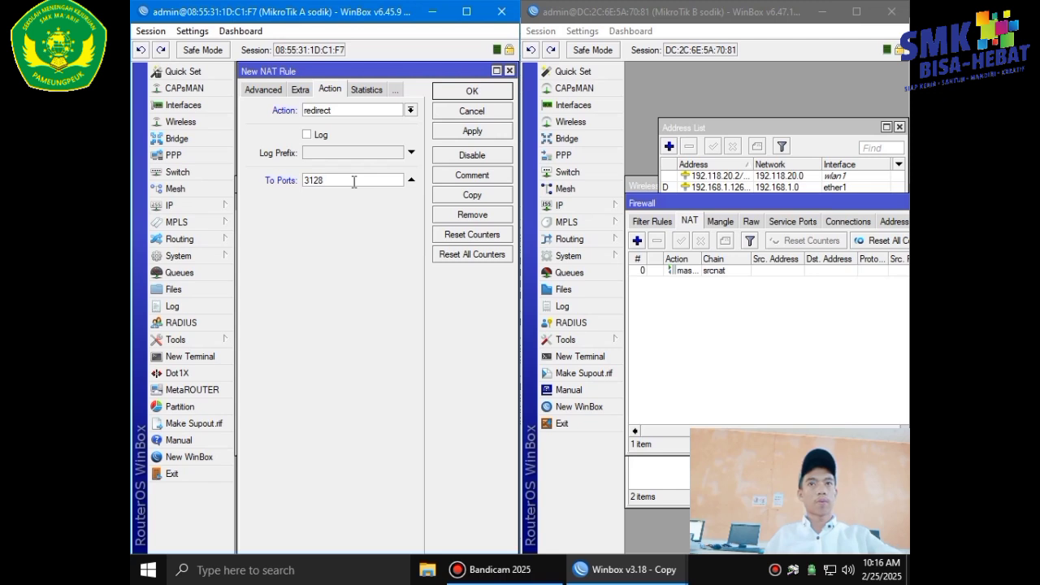
click(459, 132)
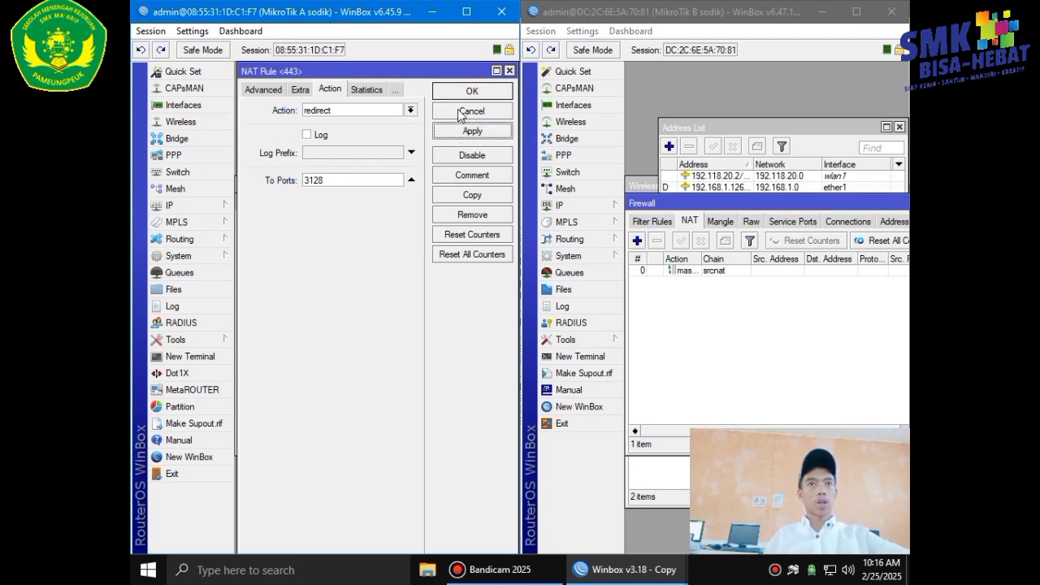
click(460, 93)
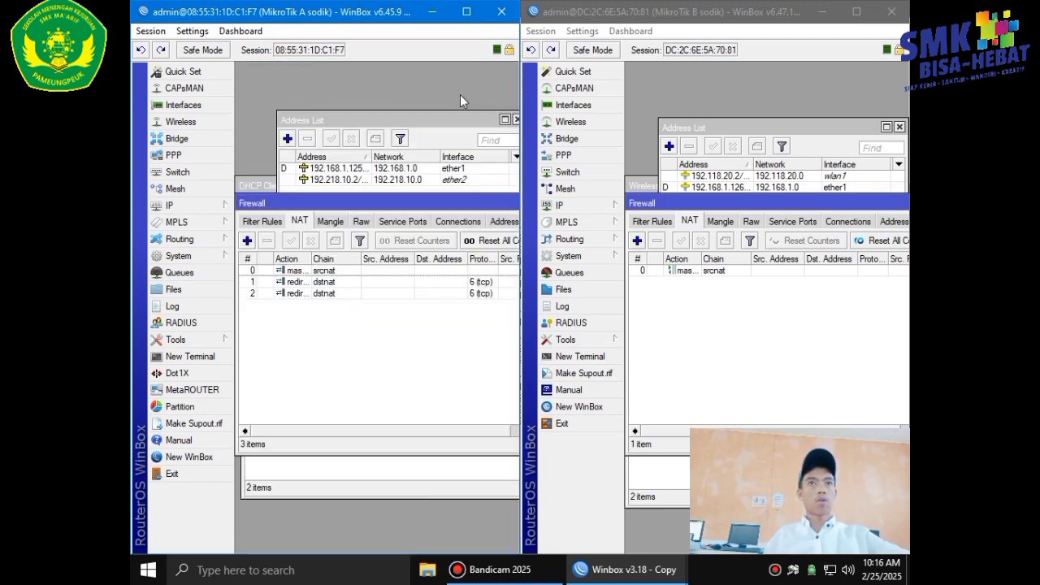
Open the Ethernet adapter's Internet Protocol Version 4 (TCP/IPv4) properties from the adapter list.
click(831, 572)
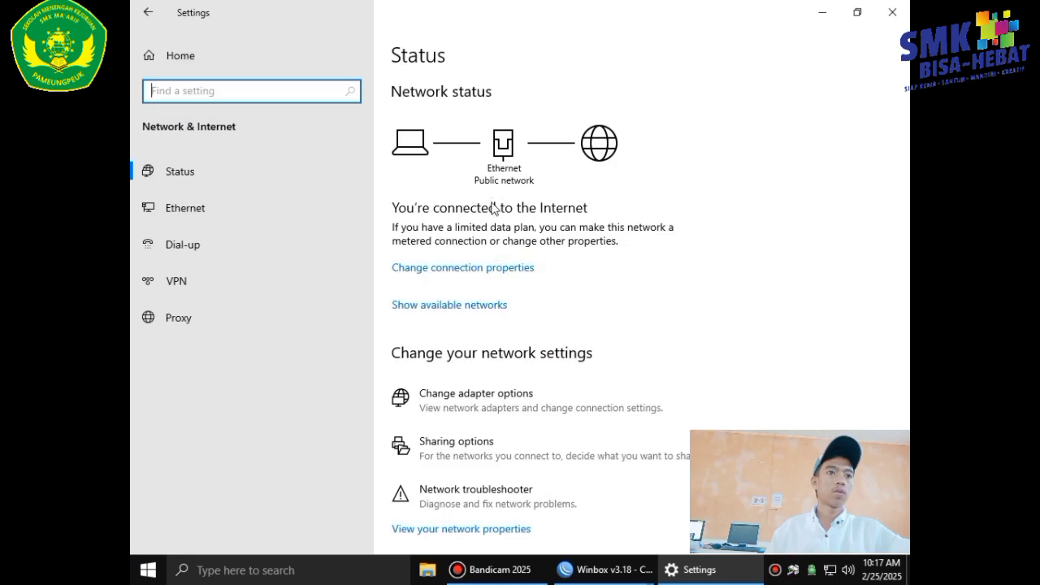
click(473, 401)
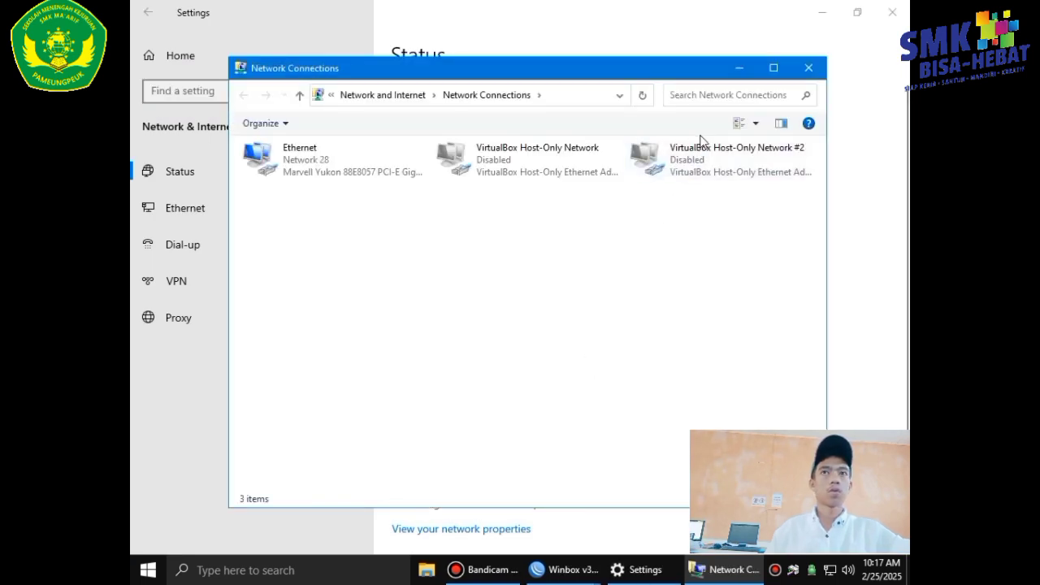
click(329, 162)
double_click(329, 163)
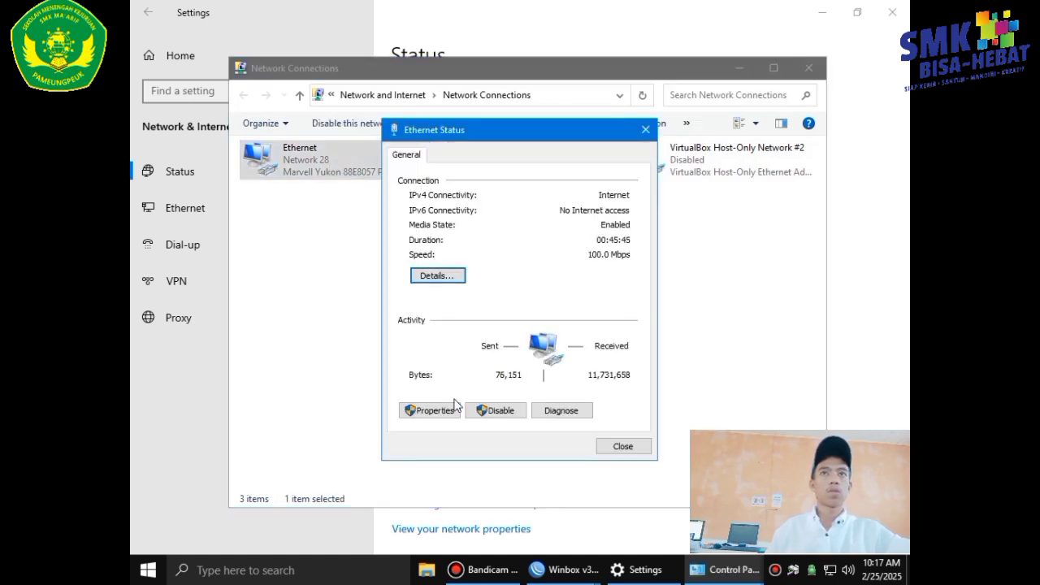
click(426, 410)
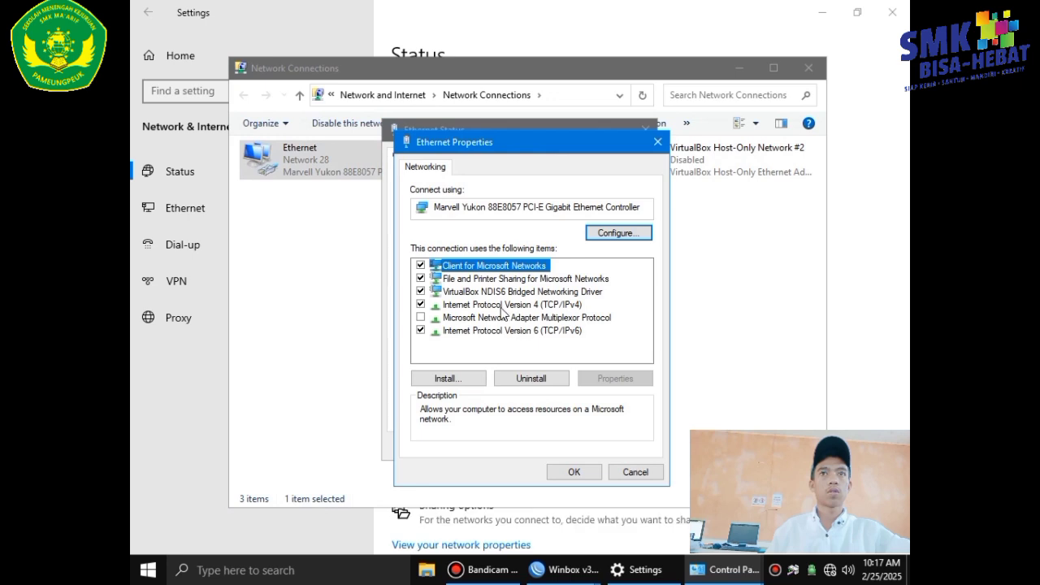
double_click(494, 305)
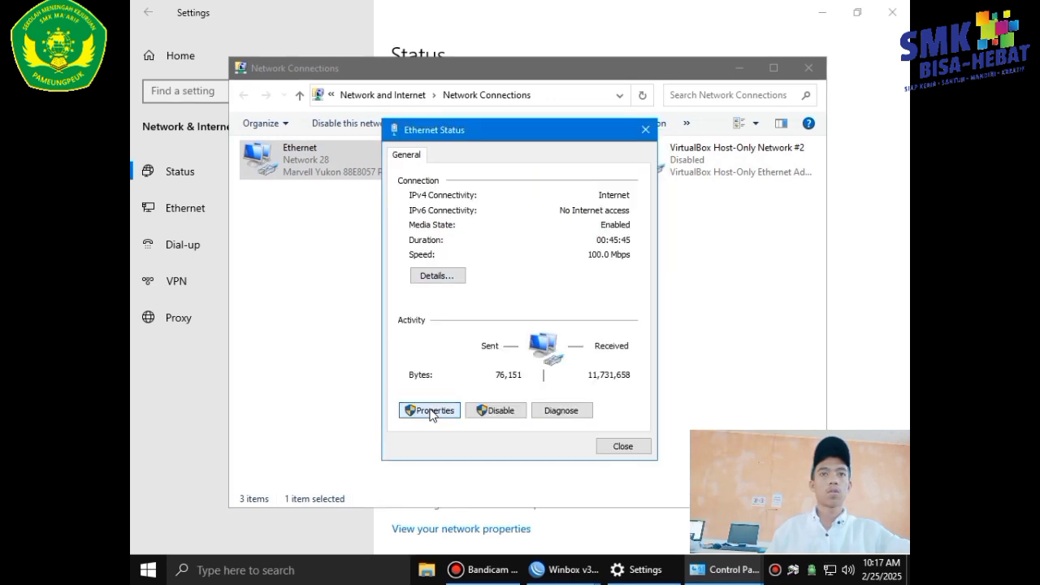
click(422, 410)
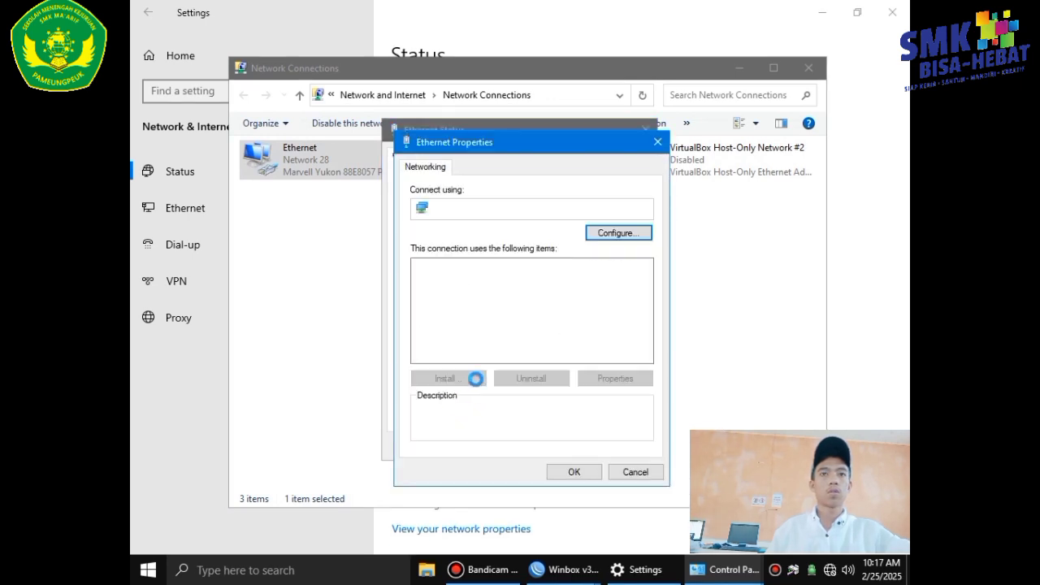
double_click(493, 304)
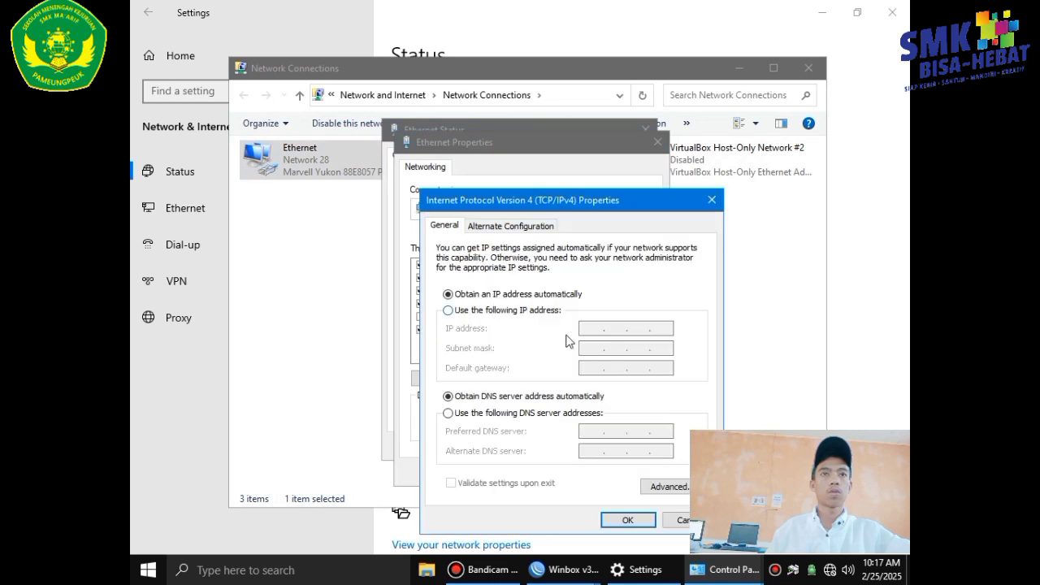
click(449, 311)
Enter static IP 192.218.10.3, mask 255.255.255.0 and gateway 192.218.10.2.
click(588, 328)
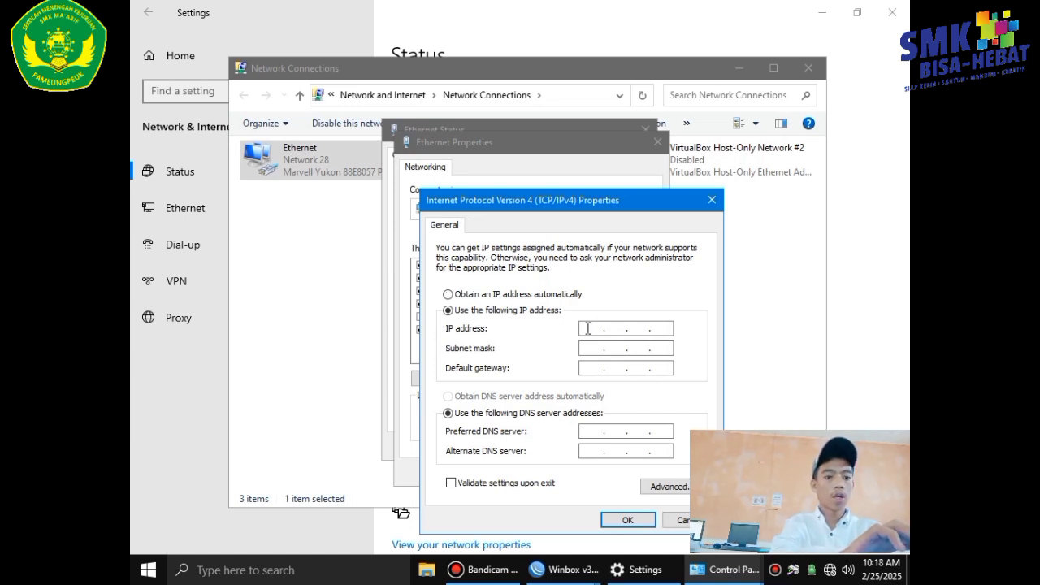
text(192 . )
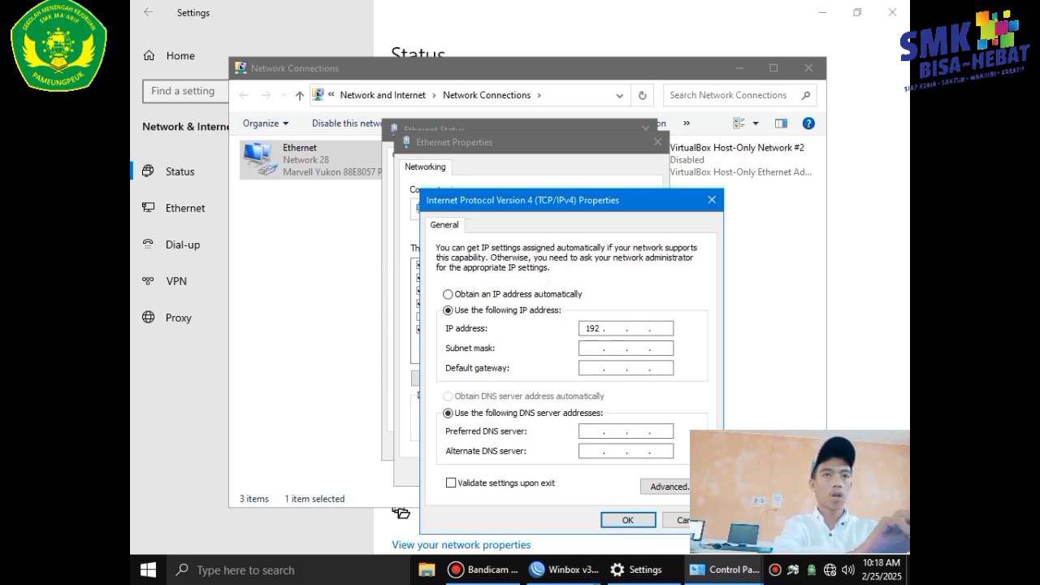
text(218)
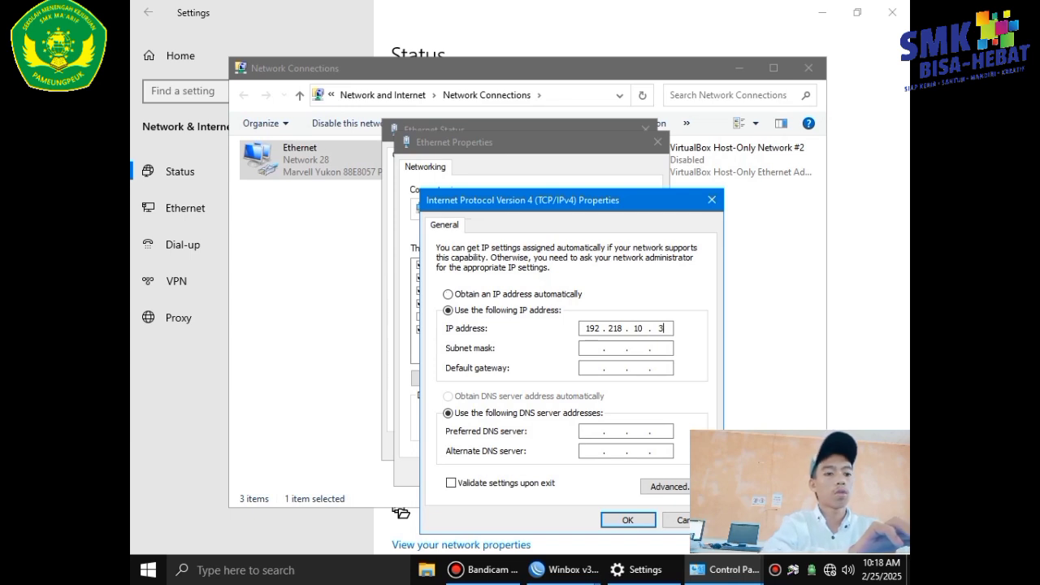
click(626, 349)
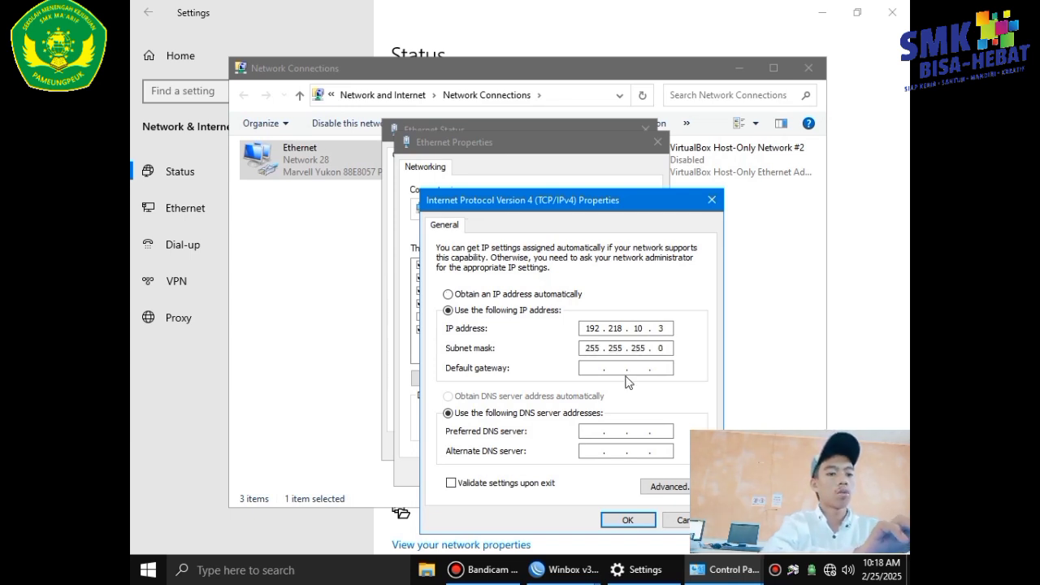
text(192 . 218 . )
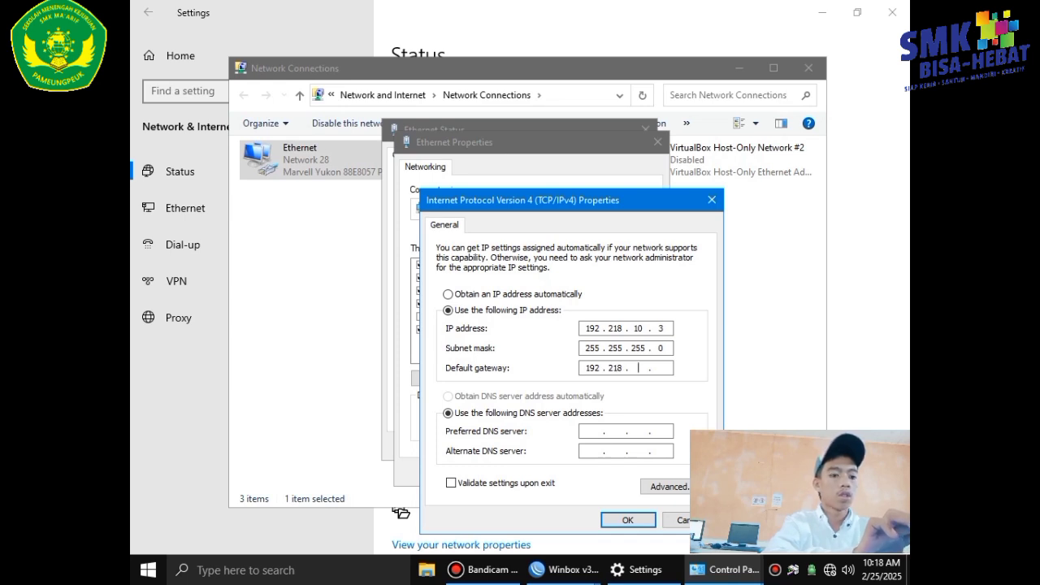
text(10)
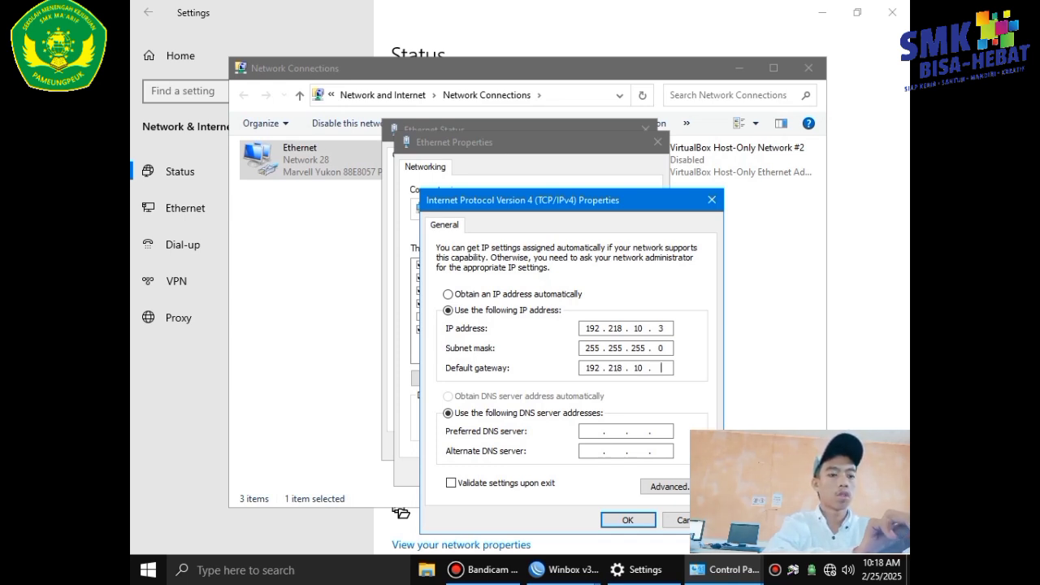
Set DNS servers 192.168.1.1 and 8.8.8.8 and save the adapter settings.
click(587, 430)
text(192 . )
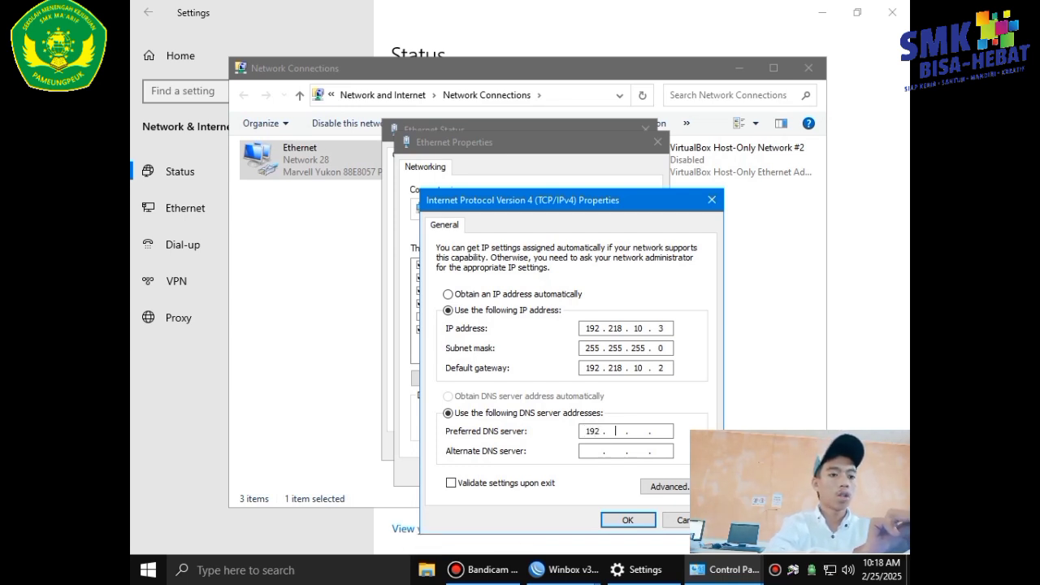
text(168)
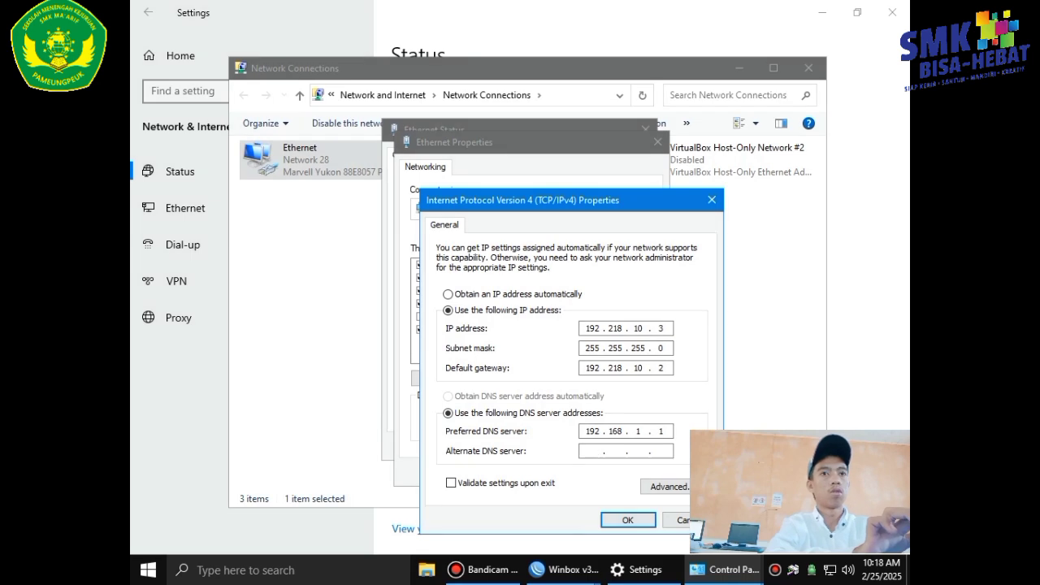
click(594, 453)
text(8 . 8 . 8 . )
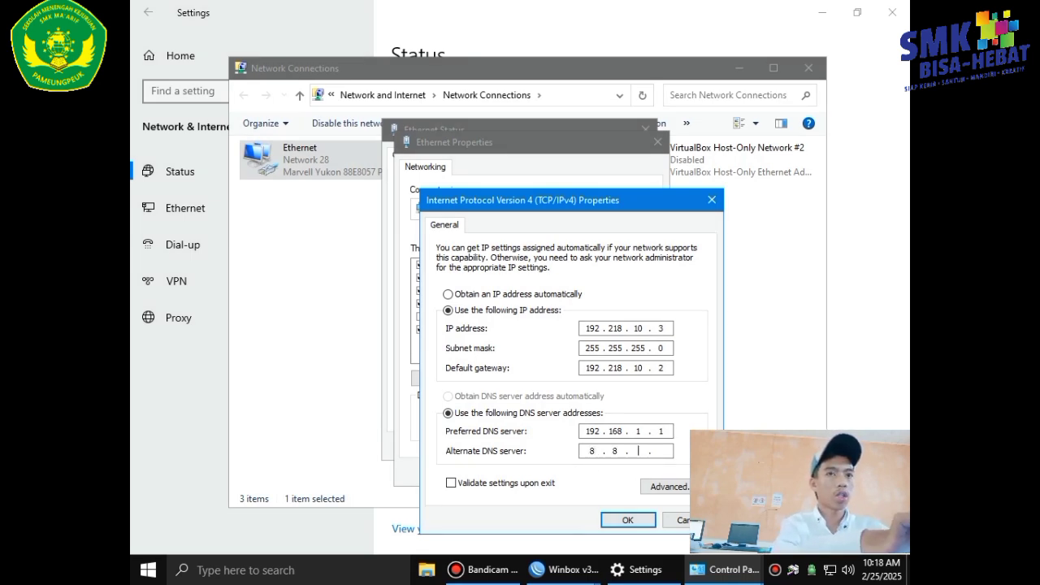
text(8)
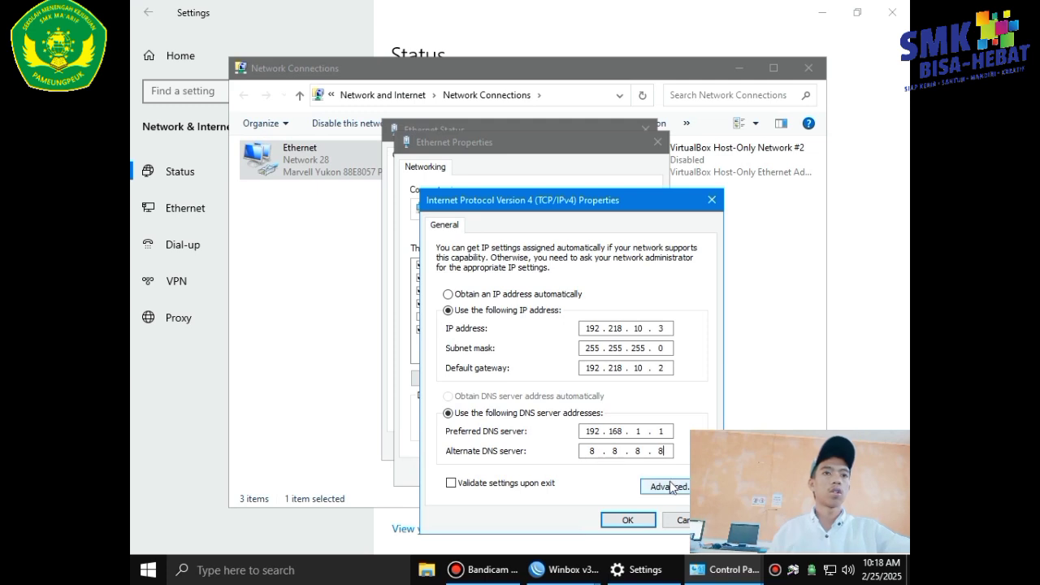
click(645, 517)
click(593, 473)
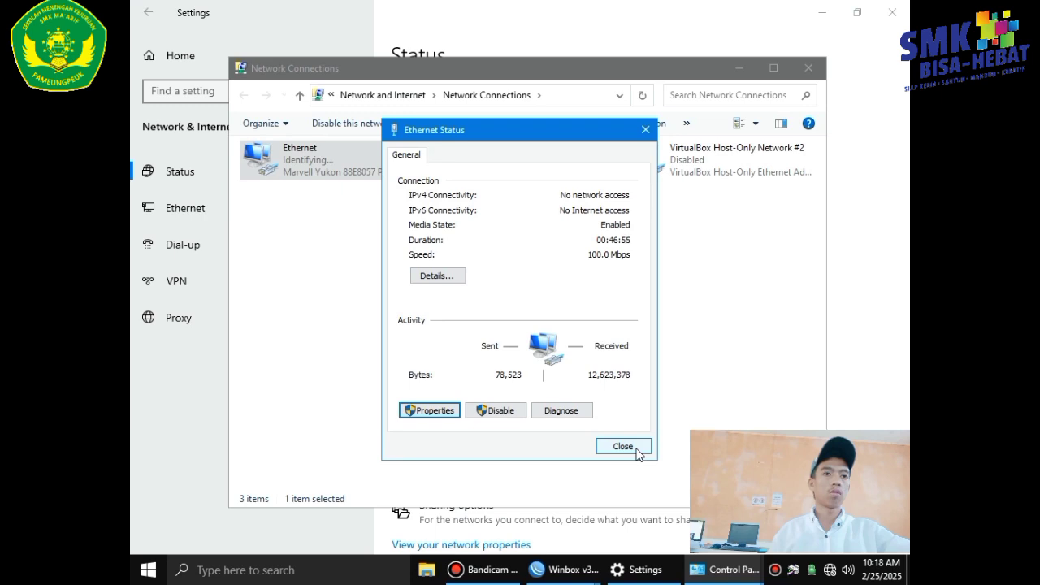
click(624, 447)
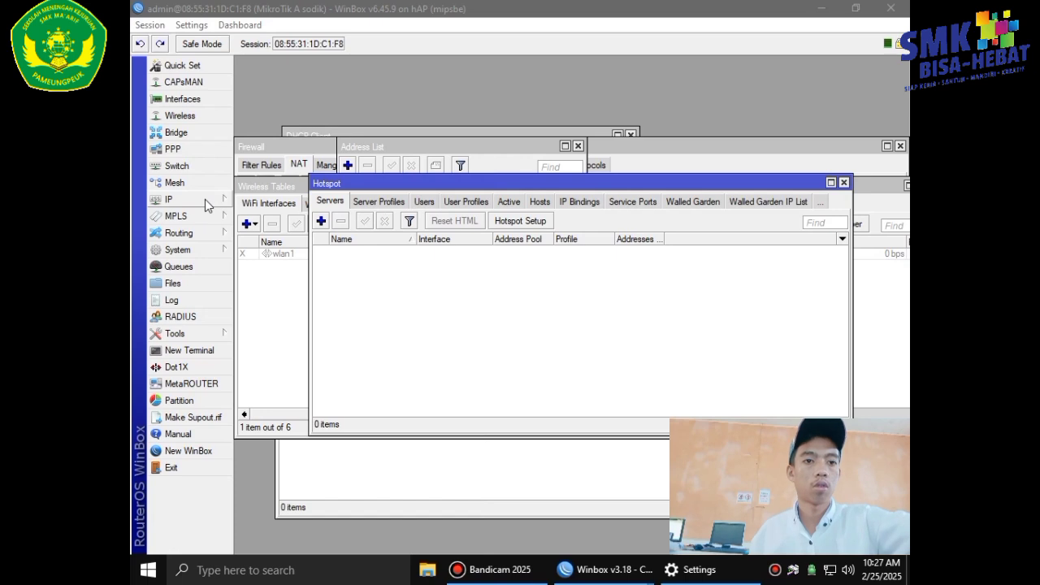
Go back to the WinBox window via the Start menu.
click(148, 569)
key(Escape)
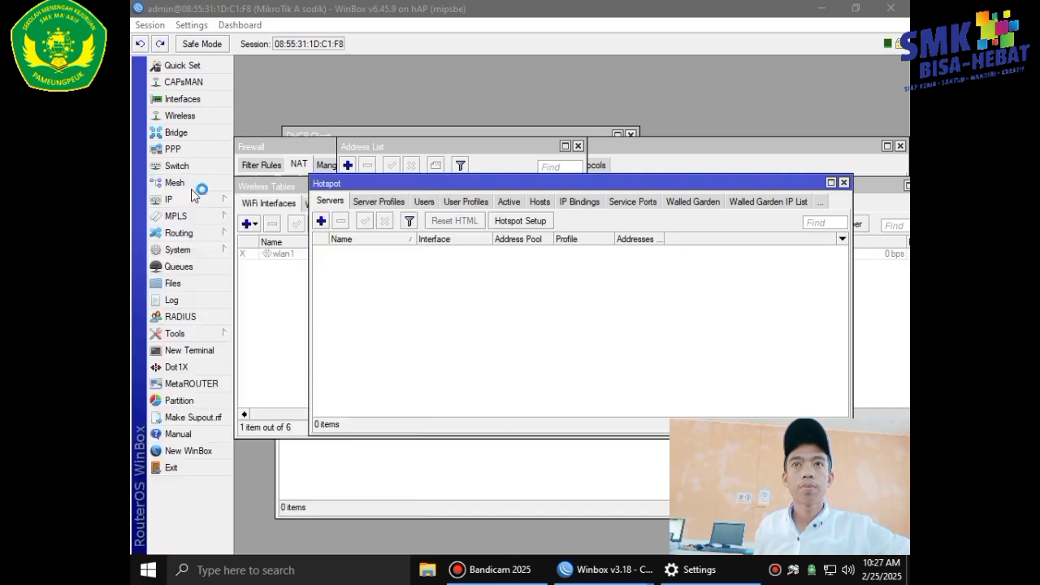
click(175, 182)
click(151, 560)
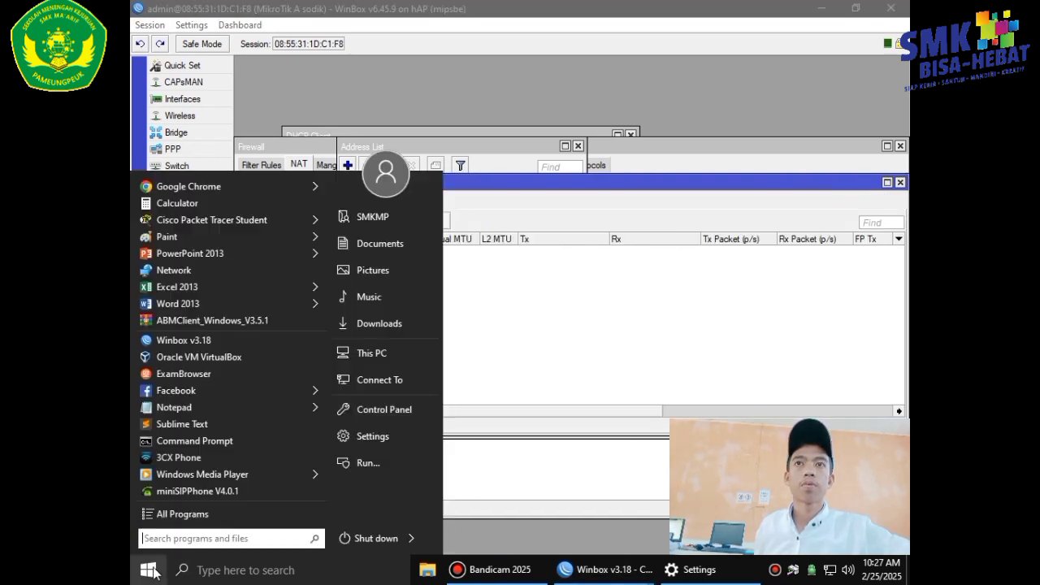
mouse_move(322, 190)
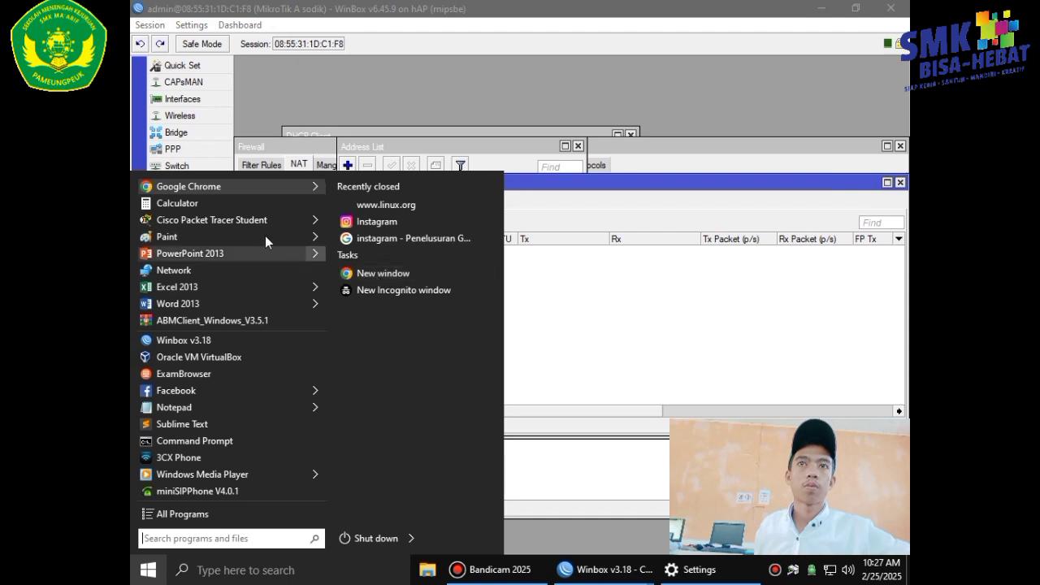
right_click(248, 188)
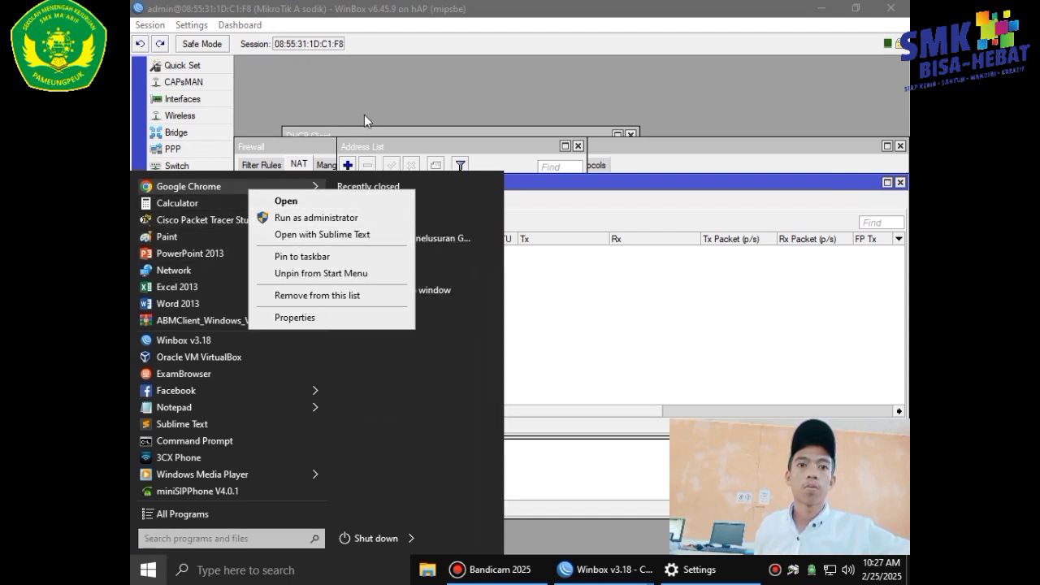
click(225, 183)
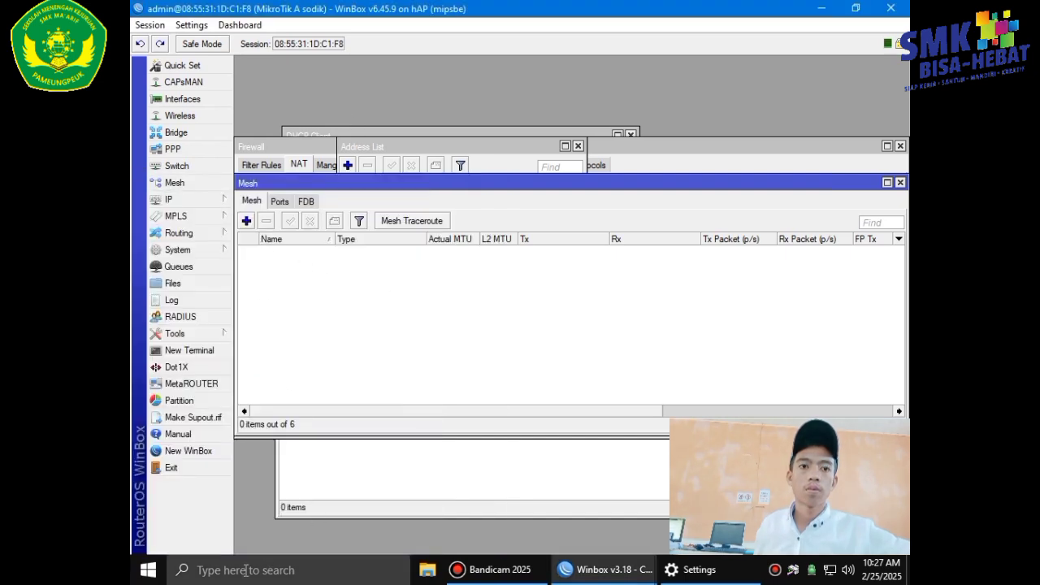
click(193, 570)
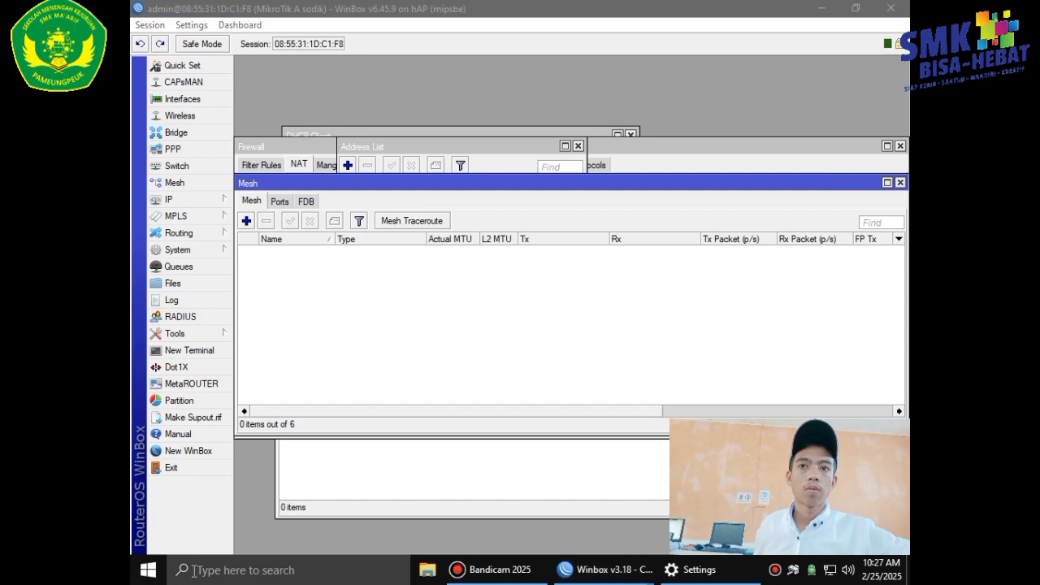
click(148, 570)
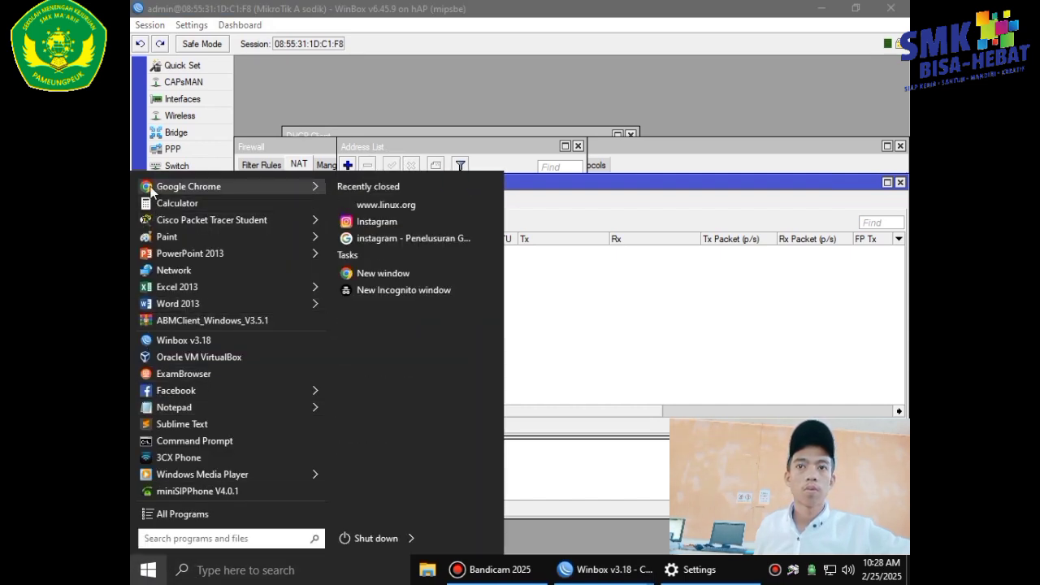
Search Google for 'linux' in Chrome.
key(Escape)
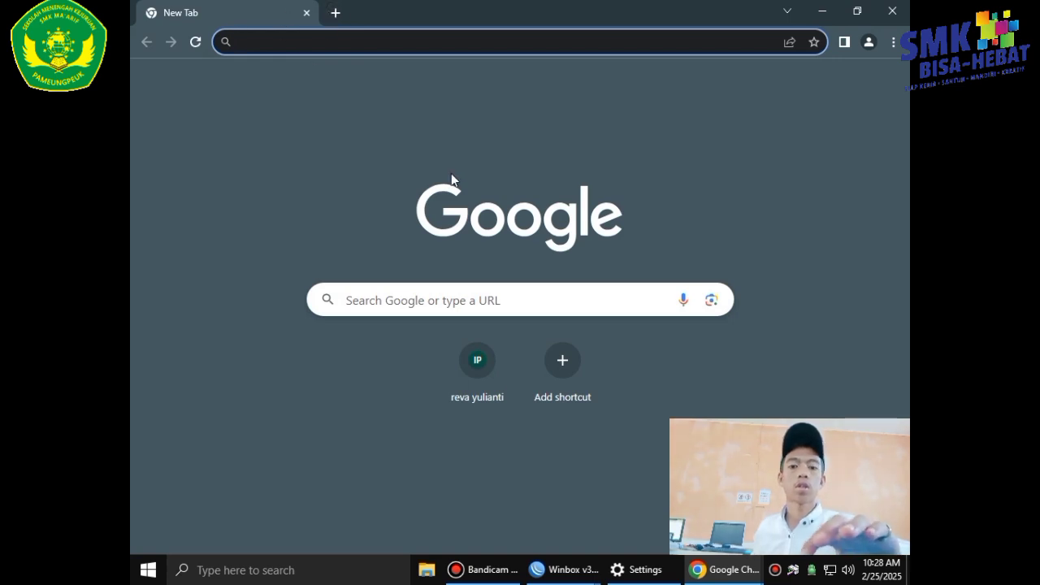
text(linj)
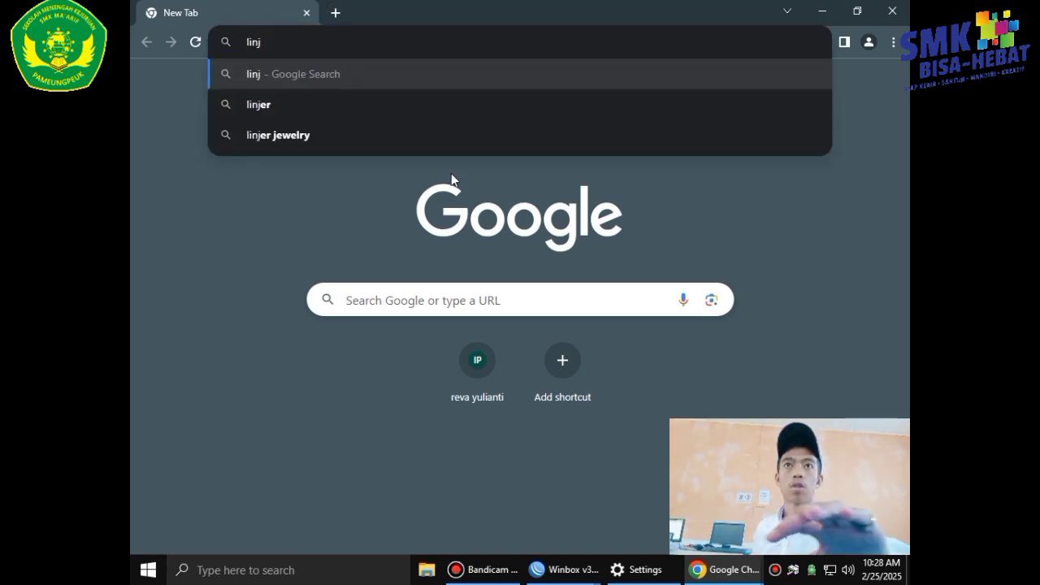
key(BackSpace)
text(ux)
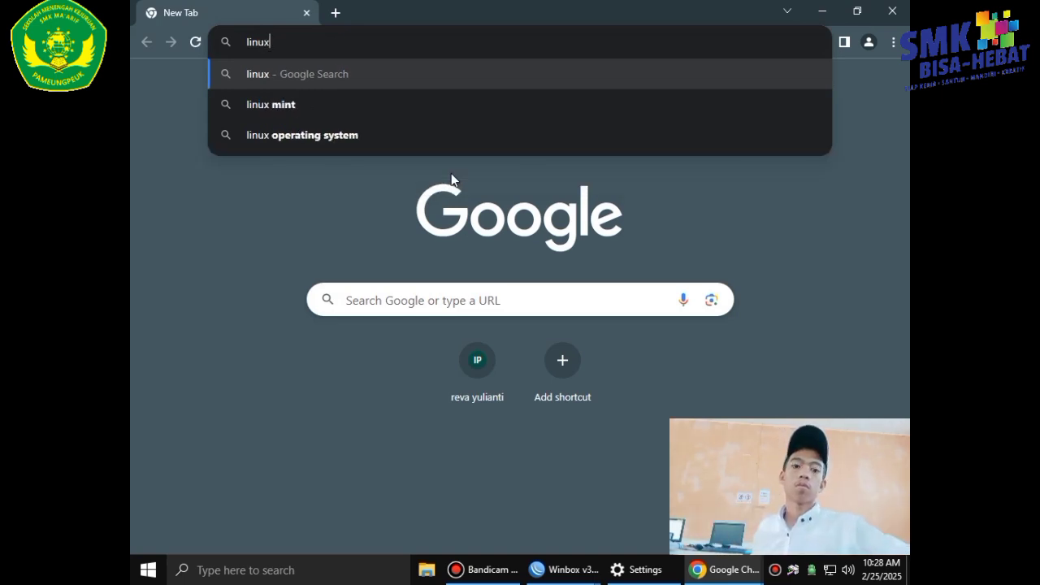
key(Return)
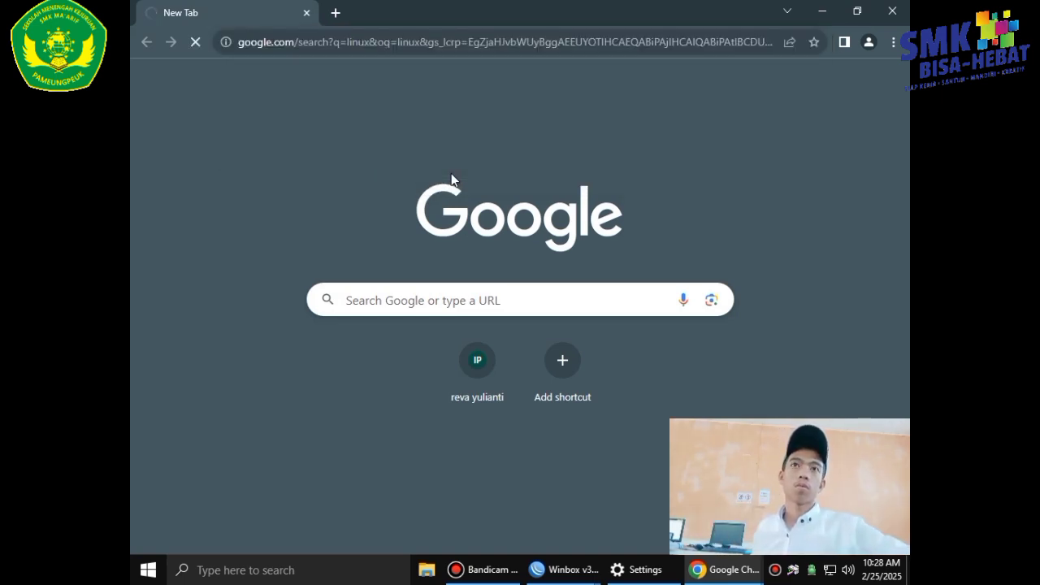
Search Google for 'instagram' in a second tab.
click(338, 16)
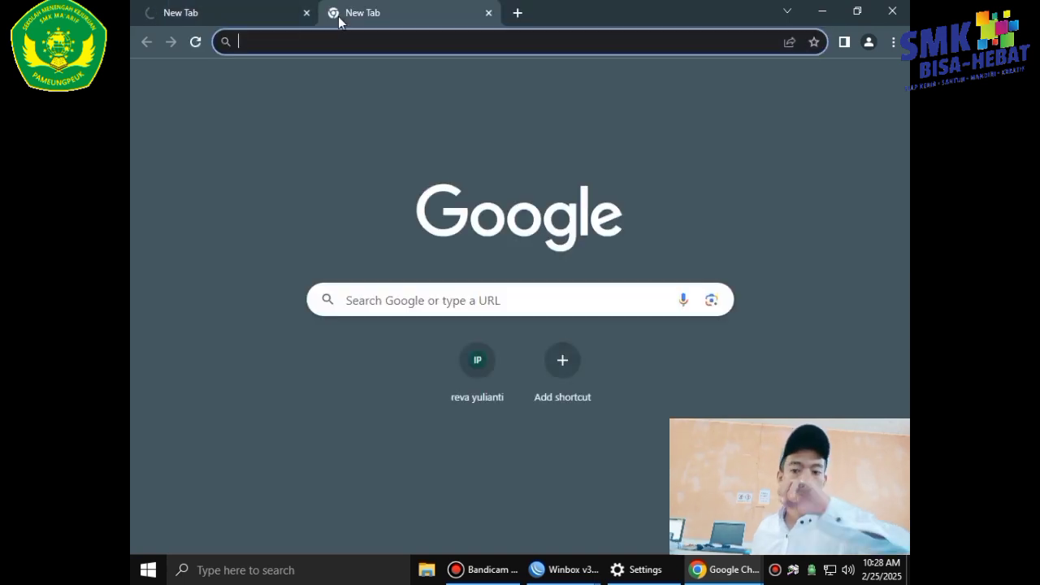
text(in)
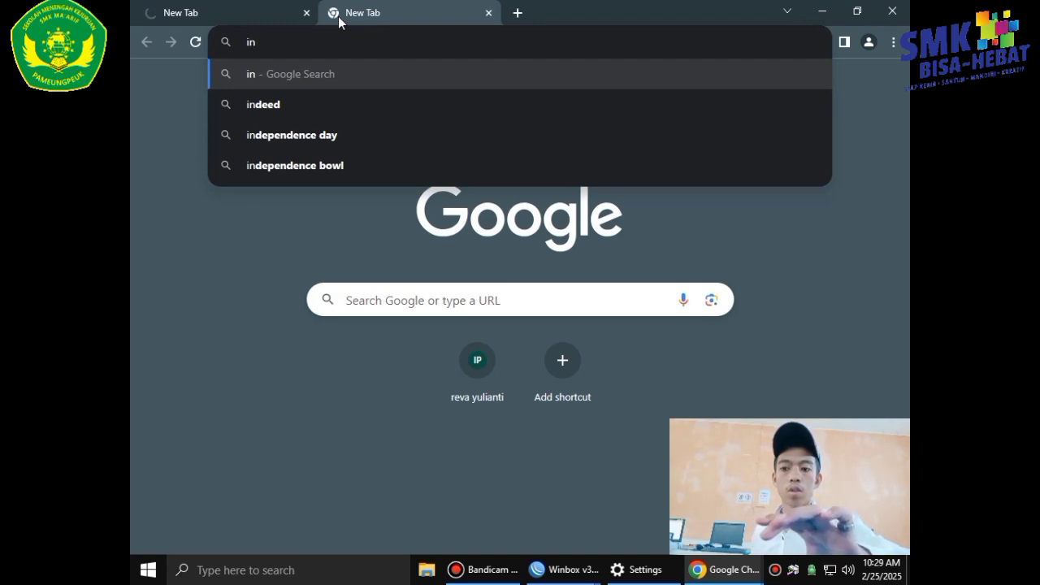
text(s)
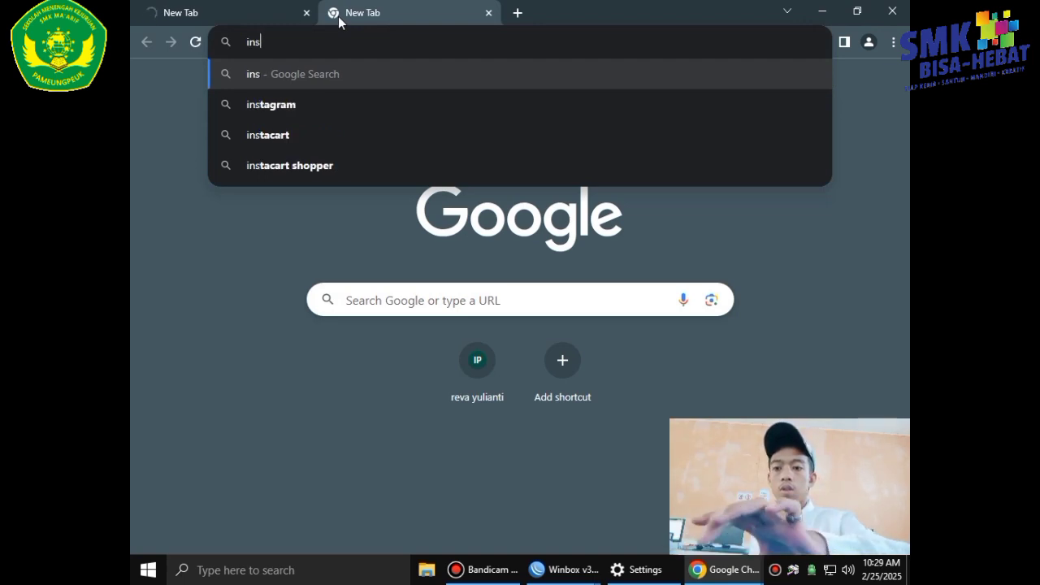
text(tag)
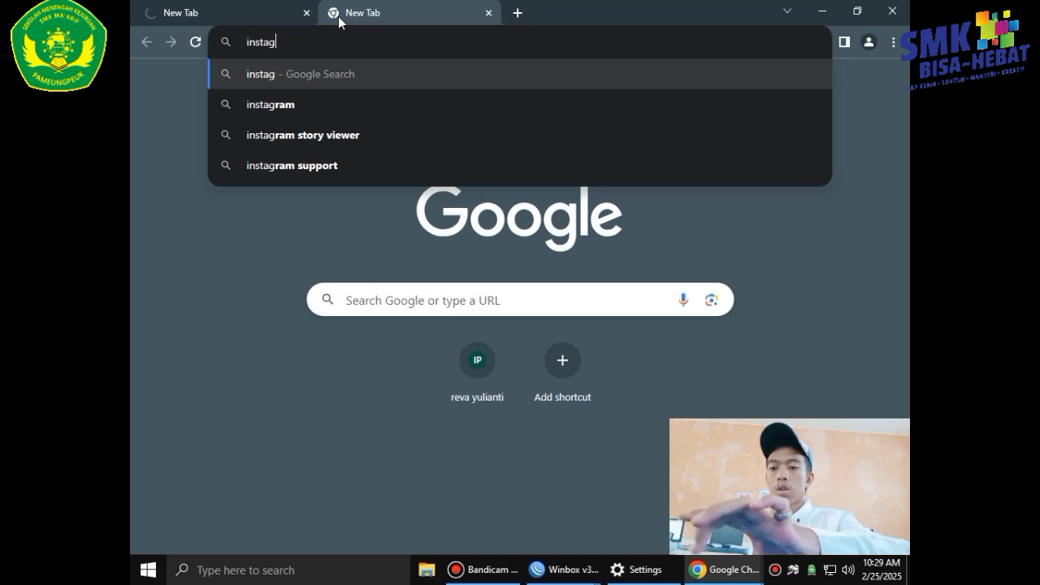
text(ram)
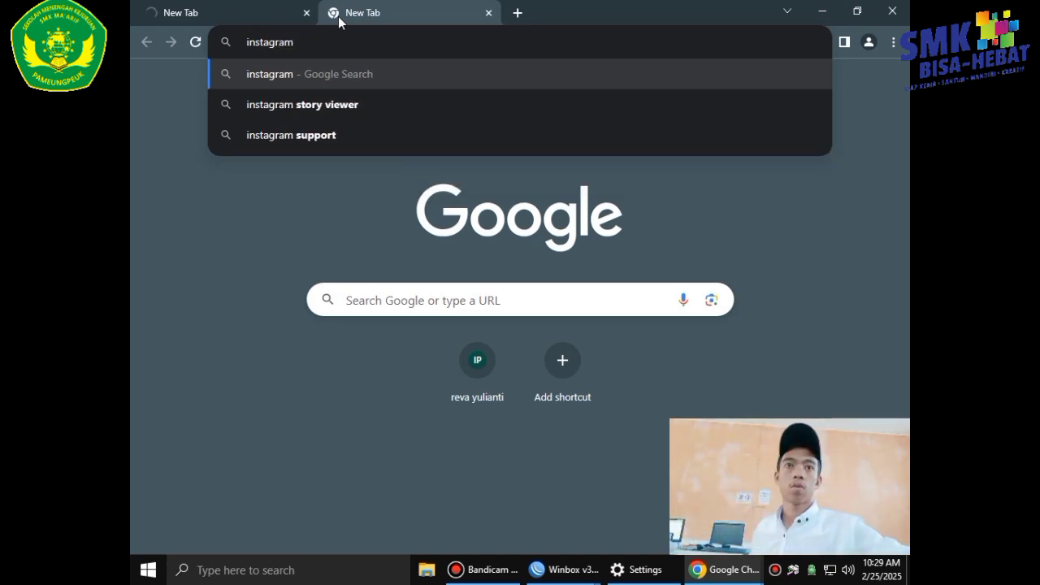
key(Return)
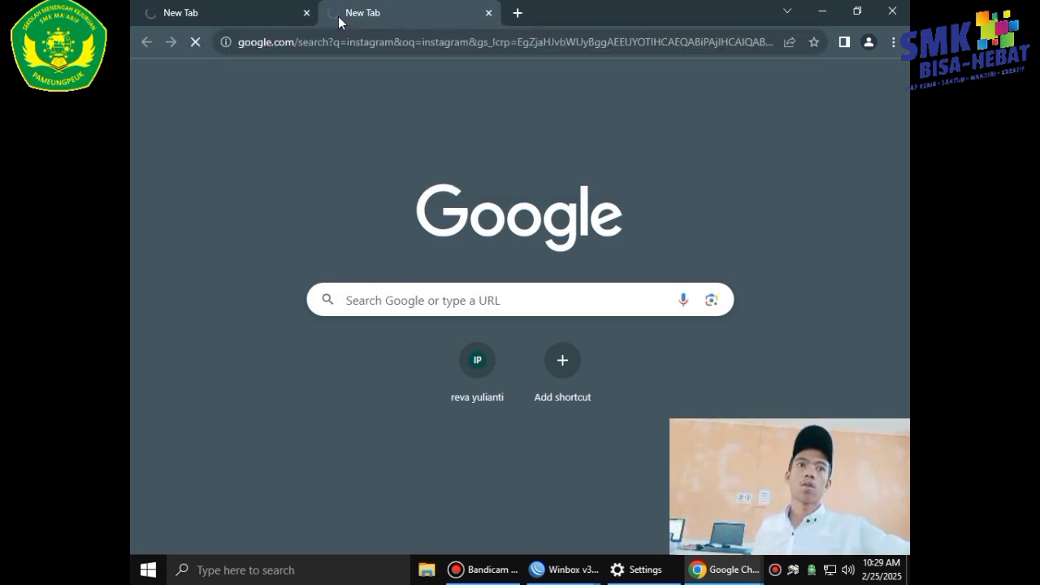
Restore and move the WinBox window aside to check Chrome's Instagram search result.
mouse_move(566, 567)
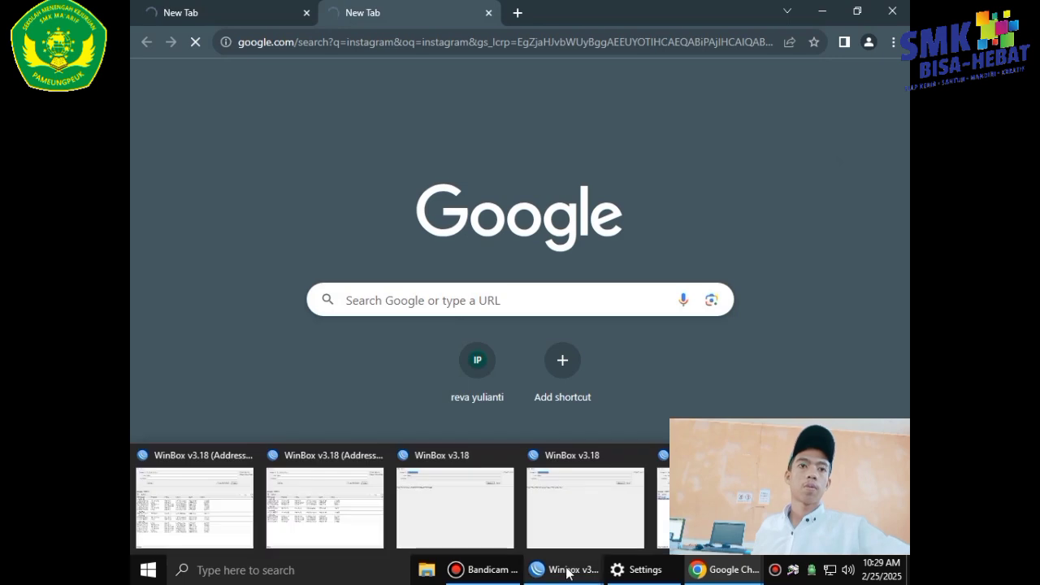
click(705, 505)
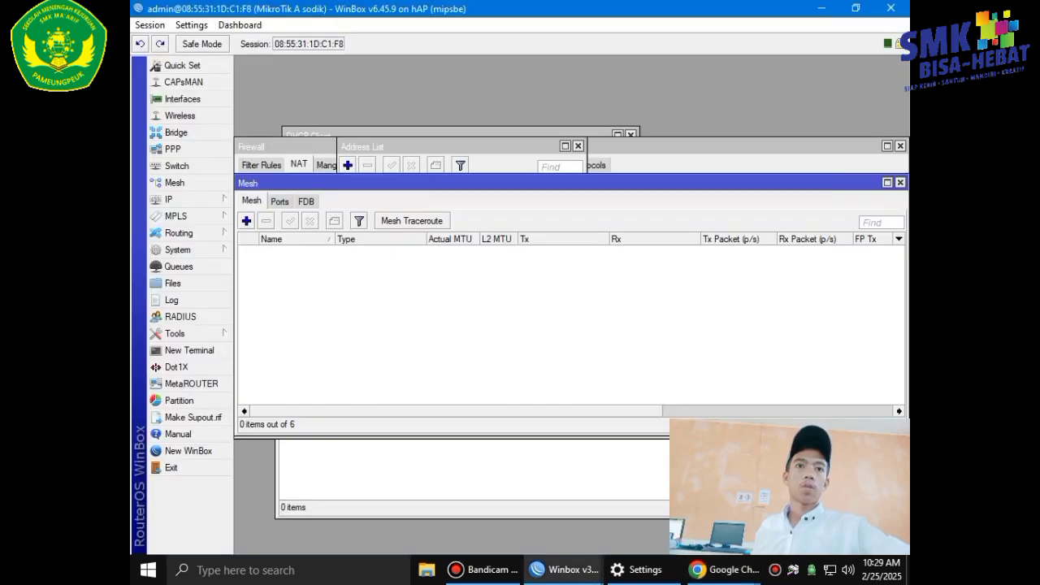
click(856, 10)
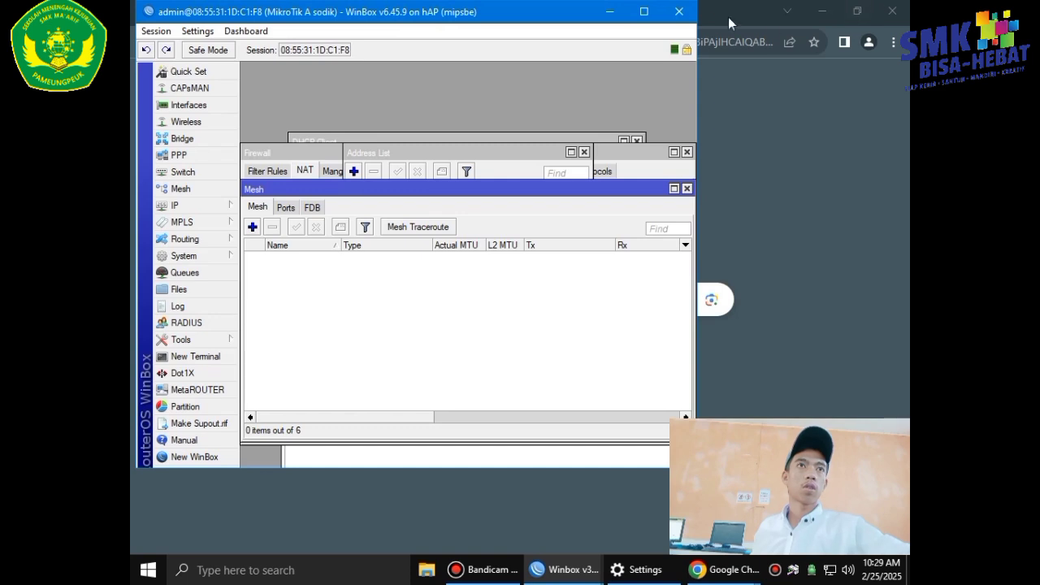
drag(566, 15, 568, 70)
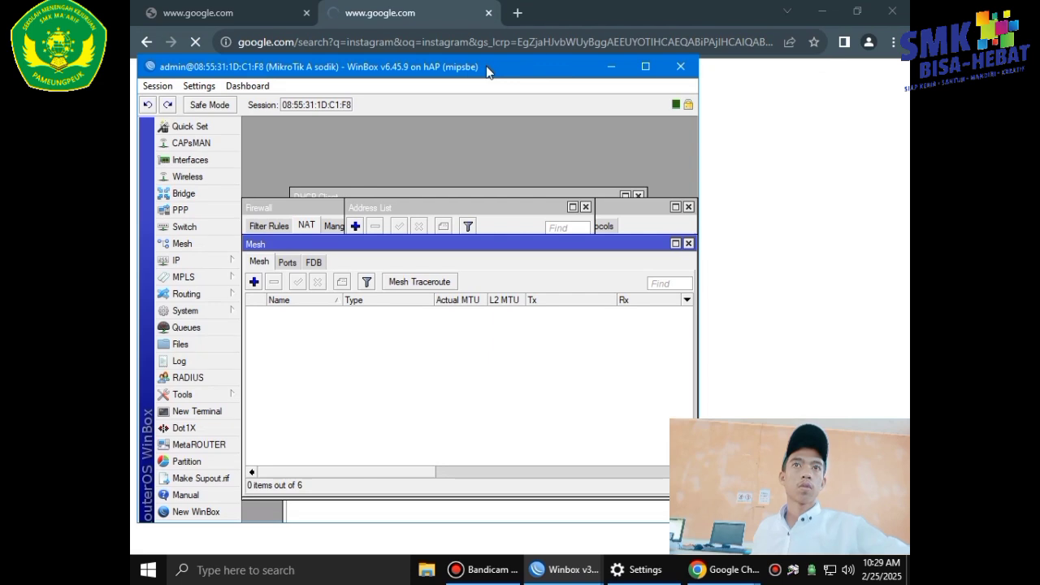
click(610, 68)
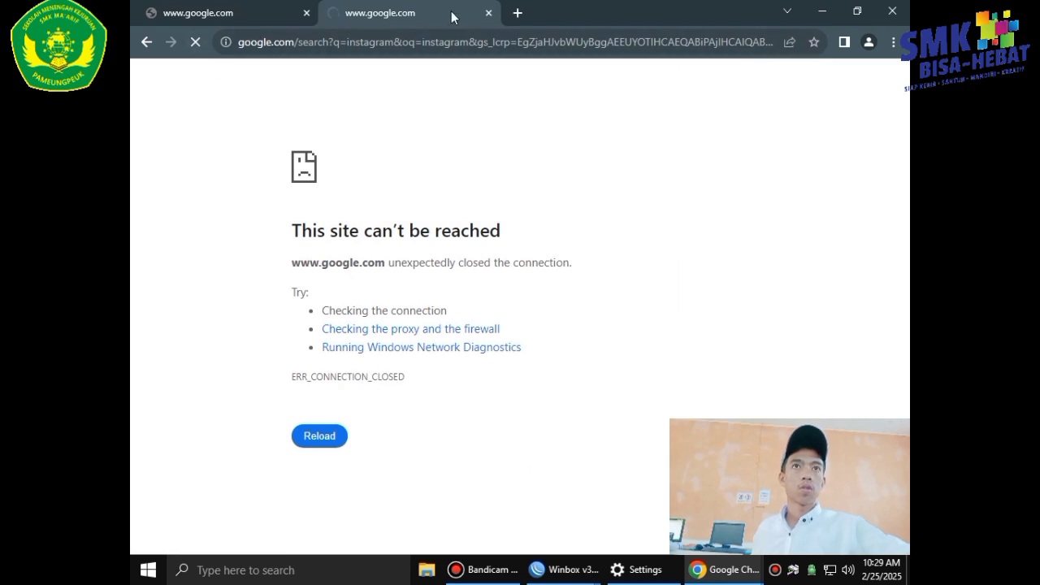
Disable the TCP port 443 redirect rule in WinBox's IP > Firewall > NAT list.
mouse_move(619, 580)
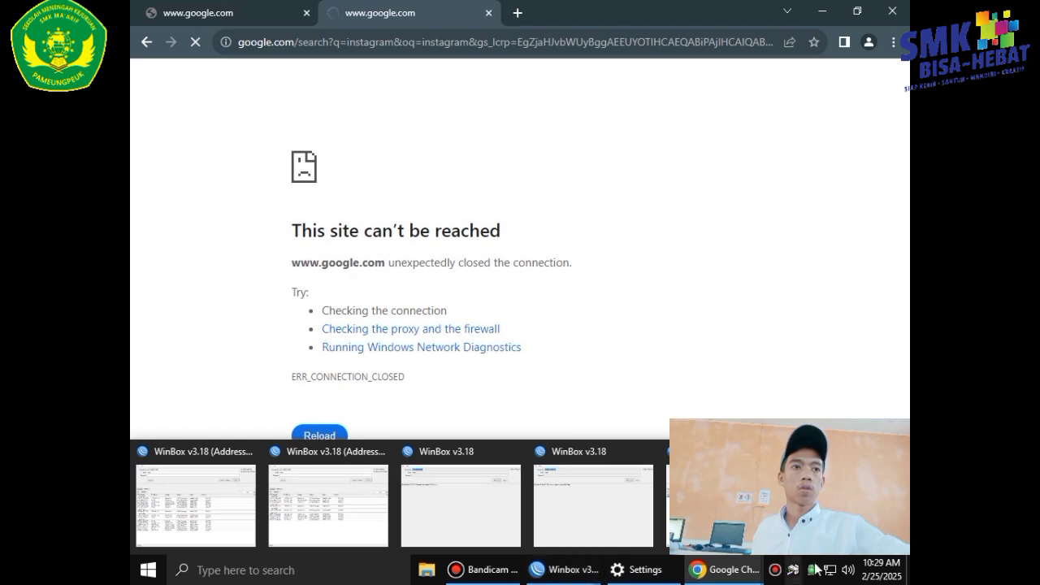
click(726, 499)
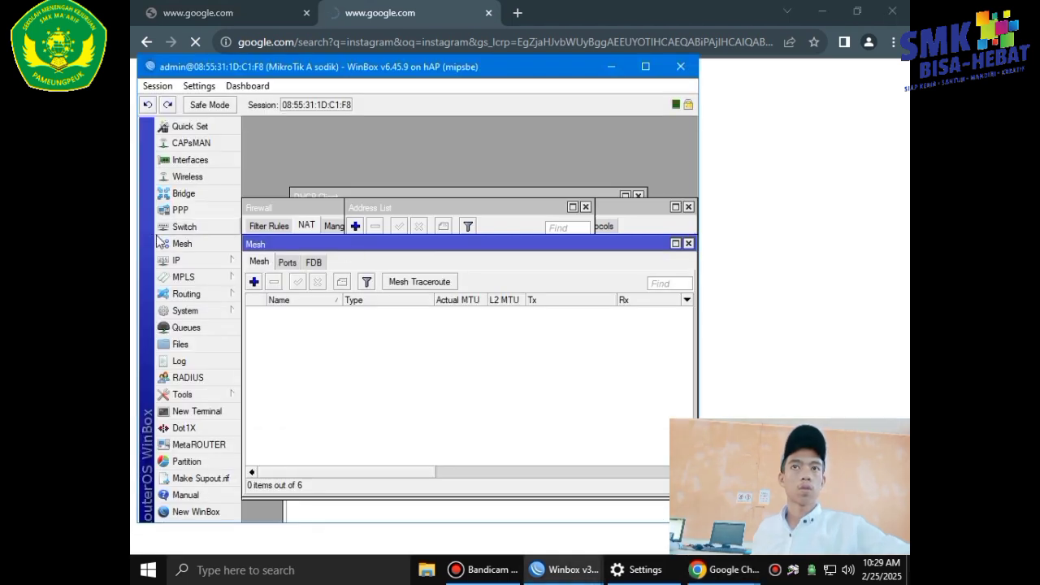
click(193, 262)
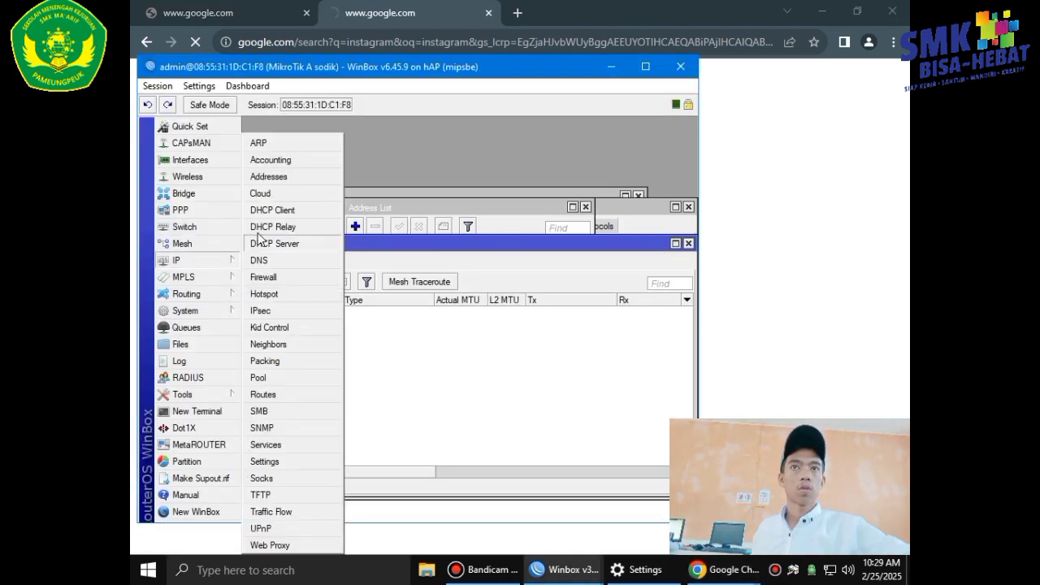
click(268, 278)
click(307, 287)
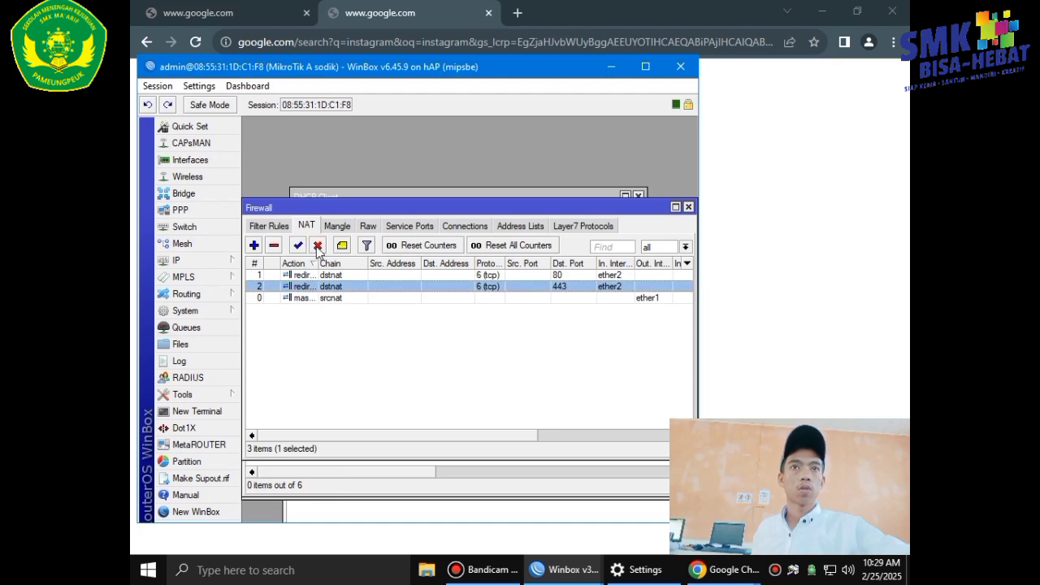
click(317, 246)
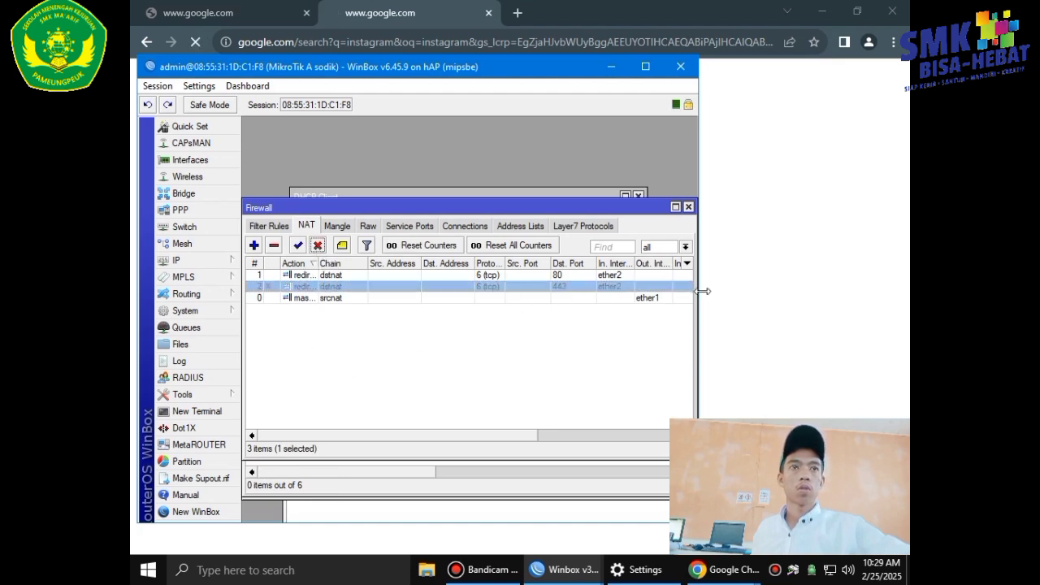
click(712, 293)
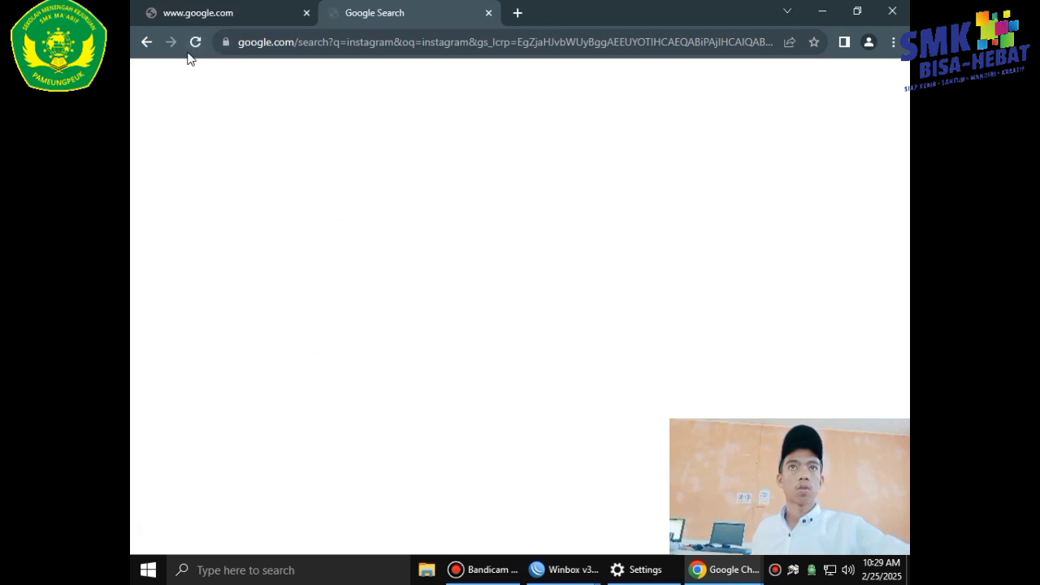
Reload both search tabs and open the Linux.org result in a new tab.
click(196, 43)
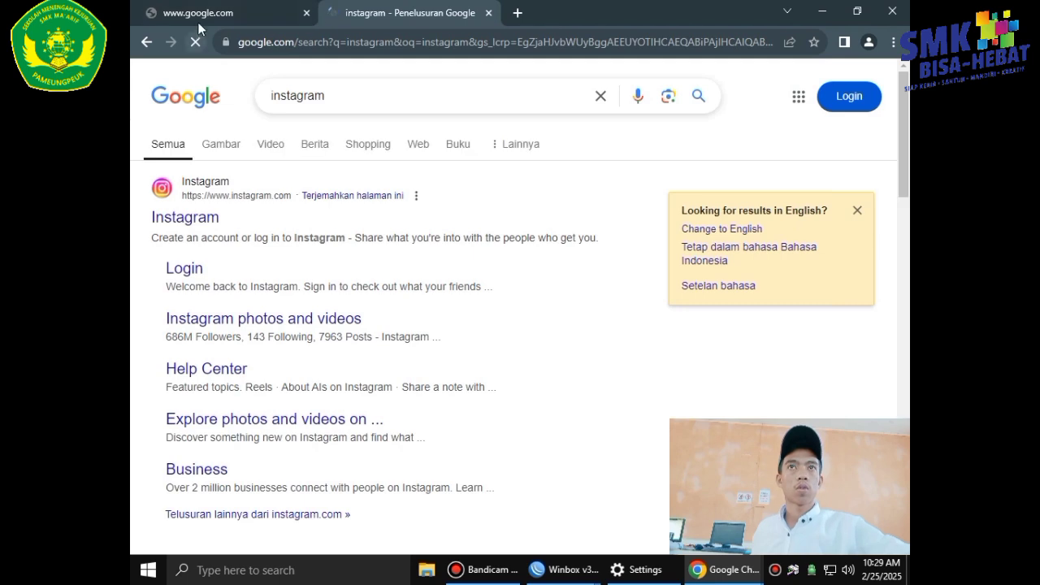
click(255, 15)
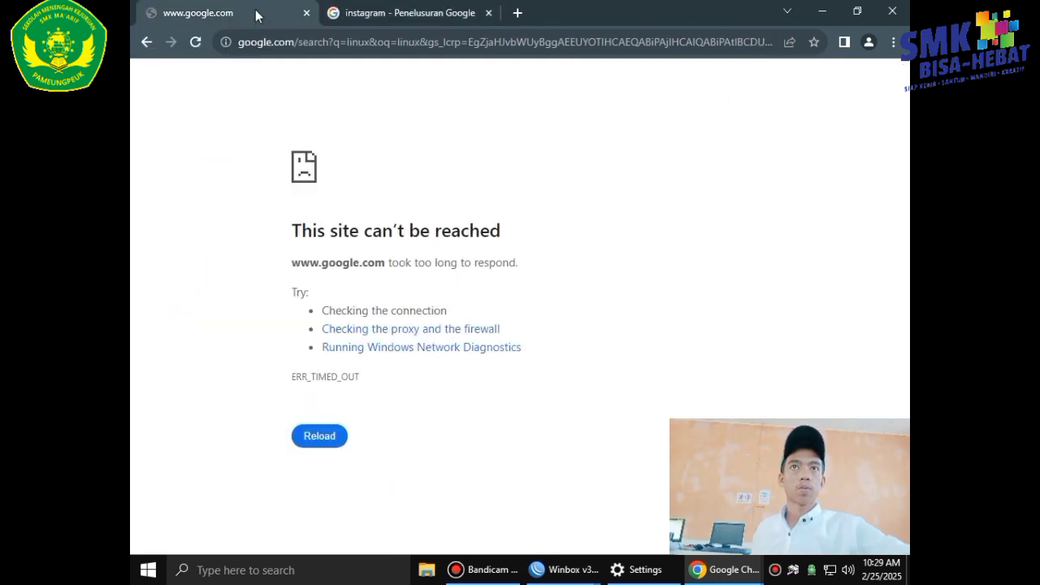
click(196, 43)
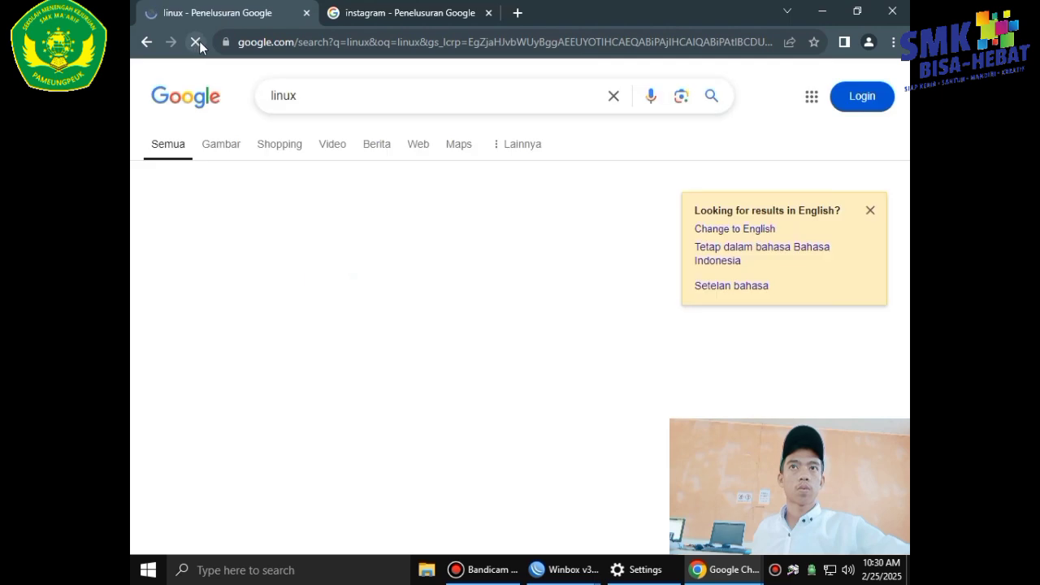
right_click(216, 219)
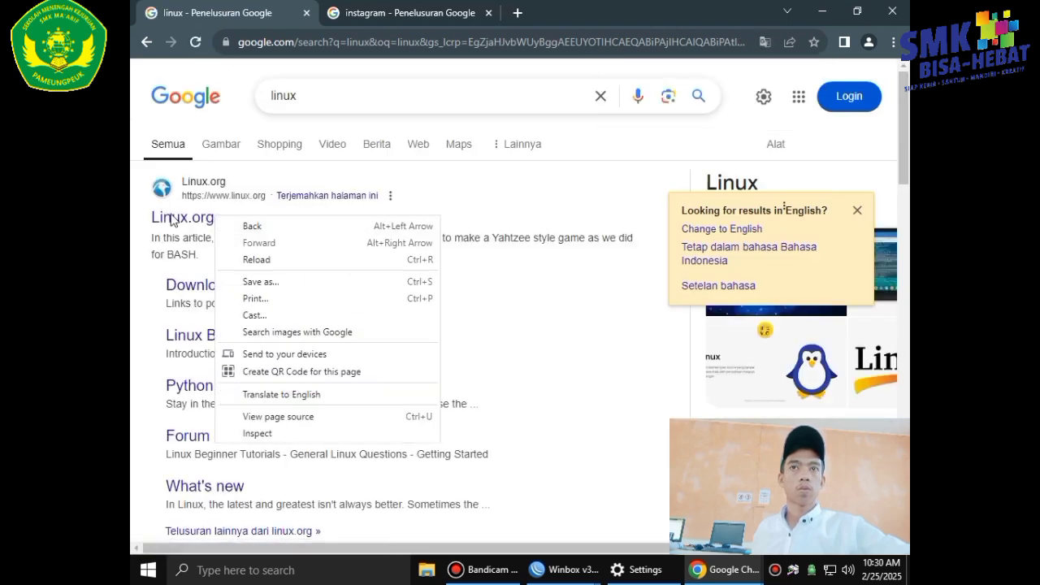
right_click(172, 215)
click(190, 225)
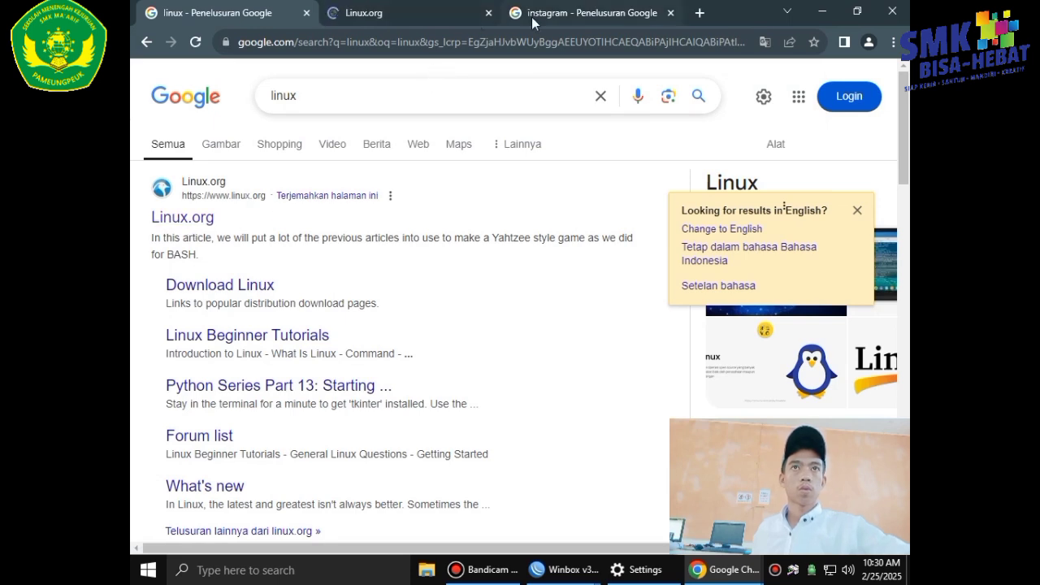
Confirm the Linux.org tab reads 'Page could not be loaded', then view the Instagram tab.
click(396, 15)
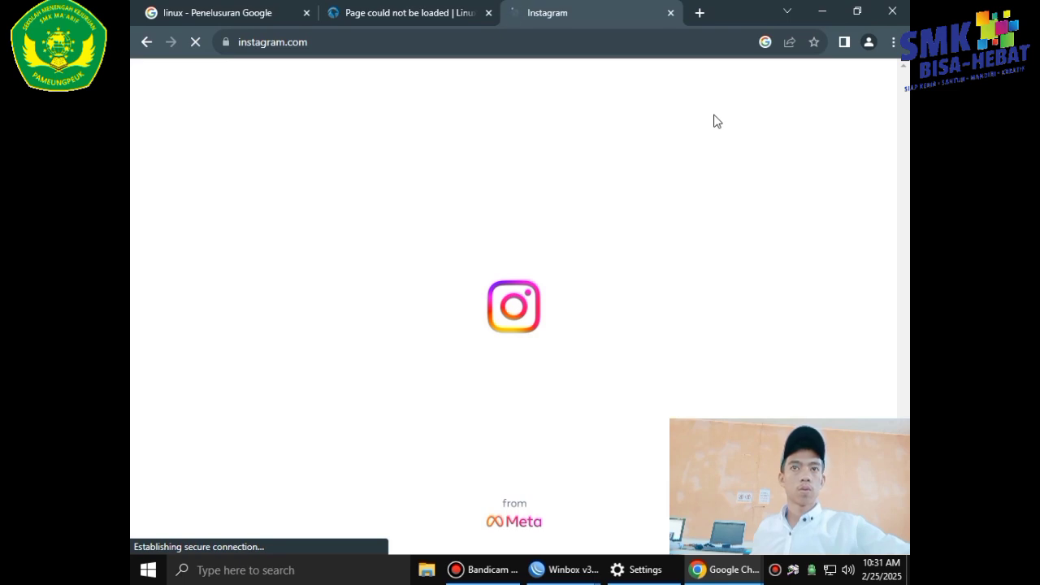
click(335, 15)
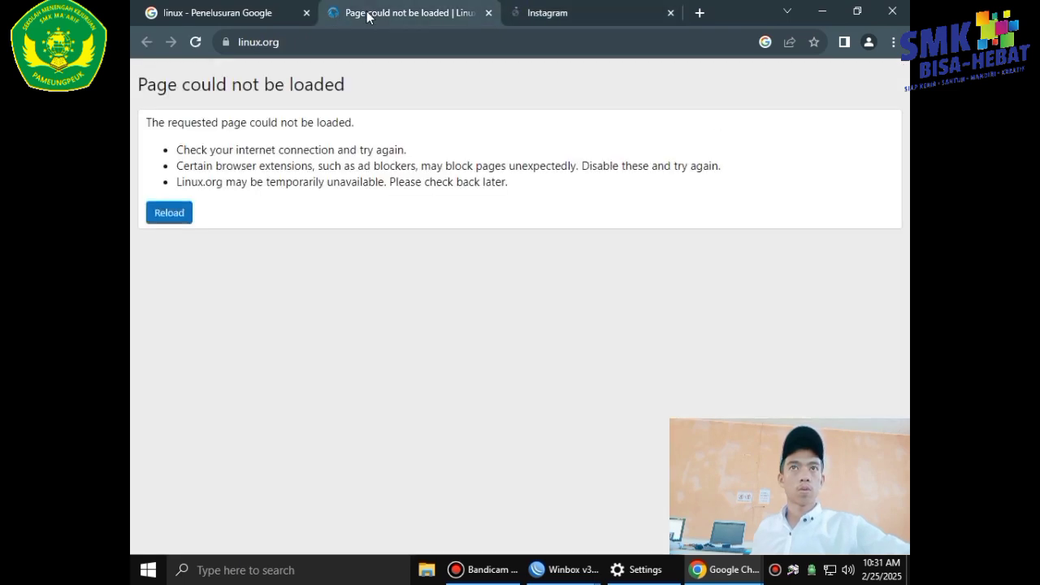
click(519, 17)
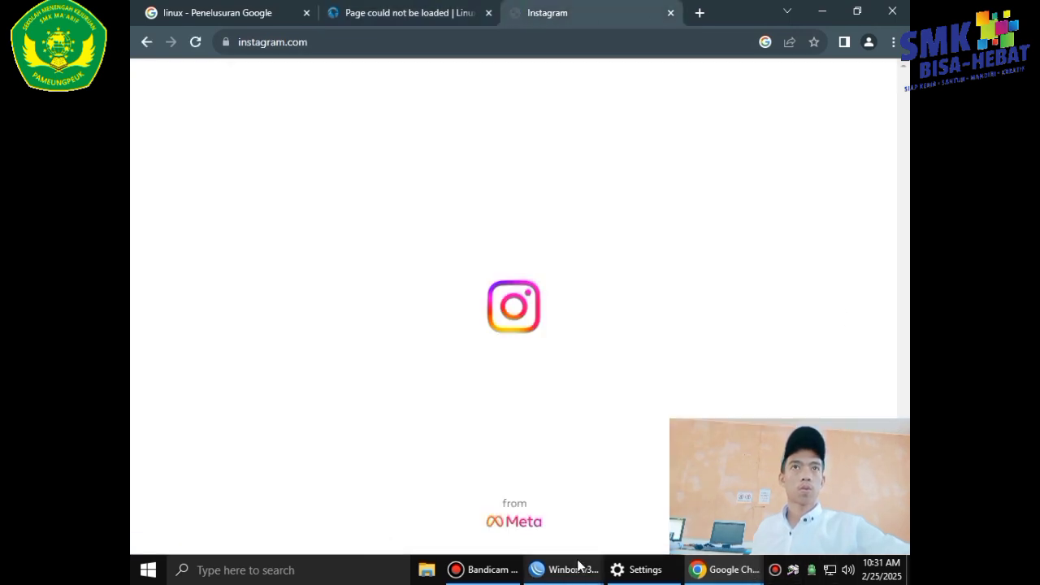
Re-enable the ether1 masquerade srcnat rule in WinBox's NAT list.
mouse_move(578, 566)
click(801, 504)
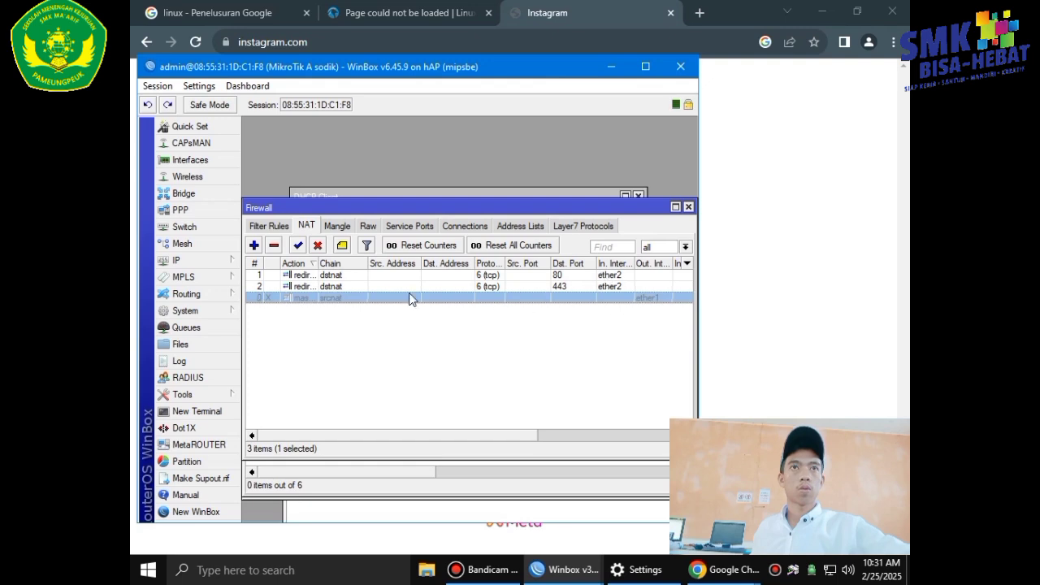
click(298, 245)
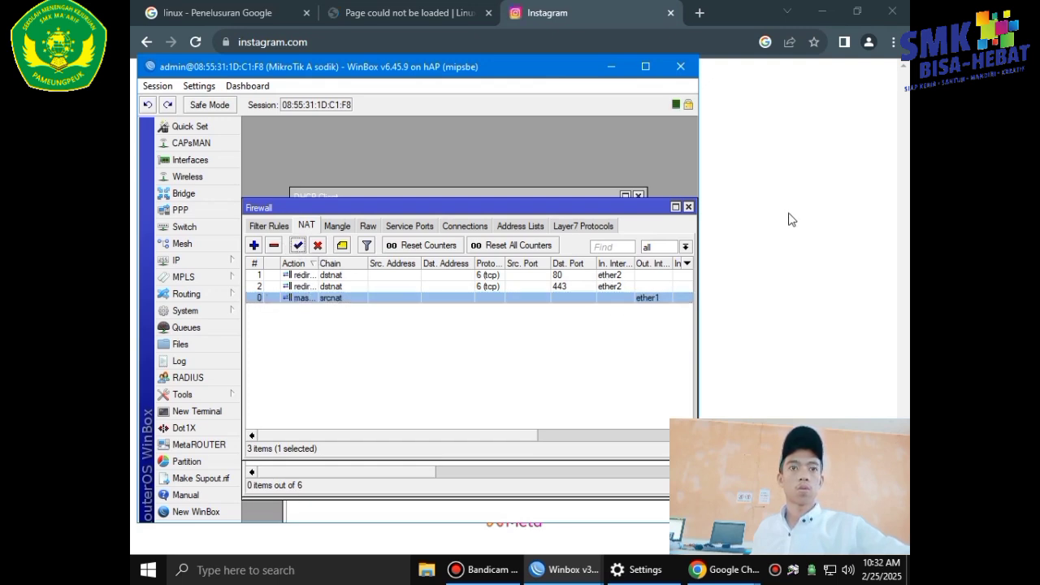
Reload Instagram to its login page, then close the Chrome window.
click(792, 220)
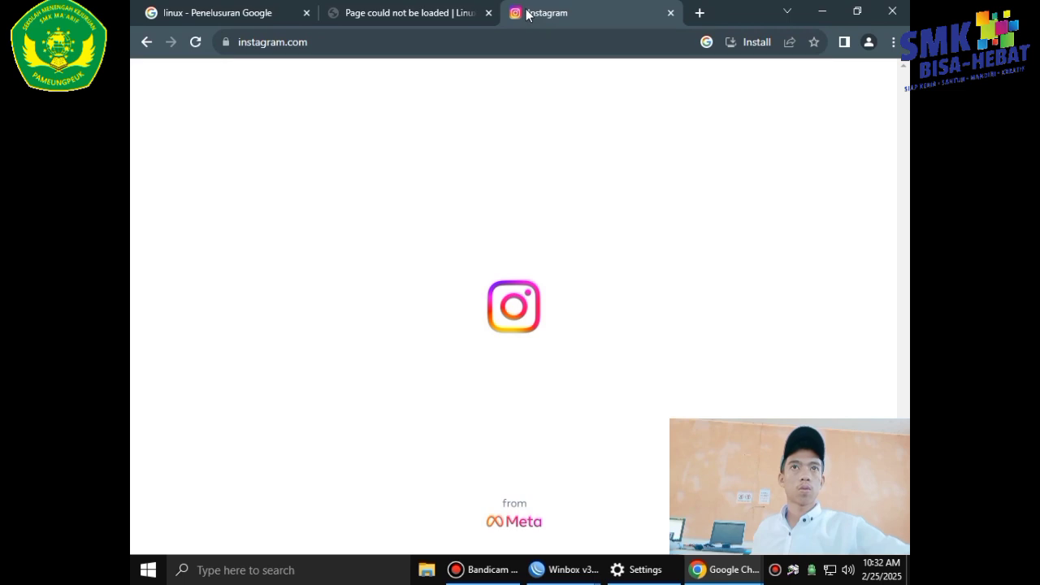
click(199, 40)
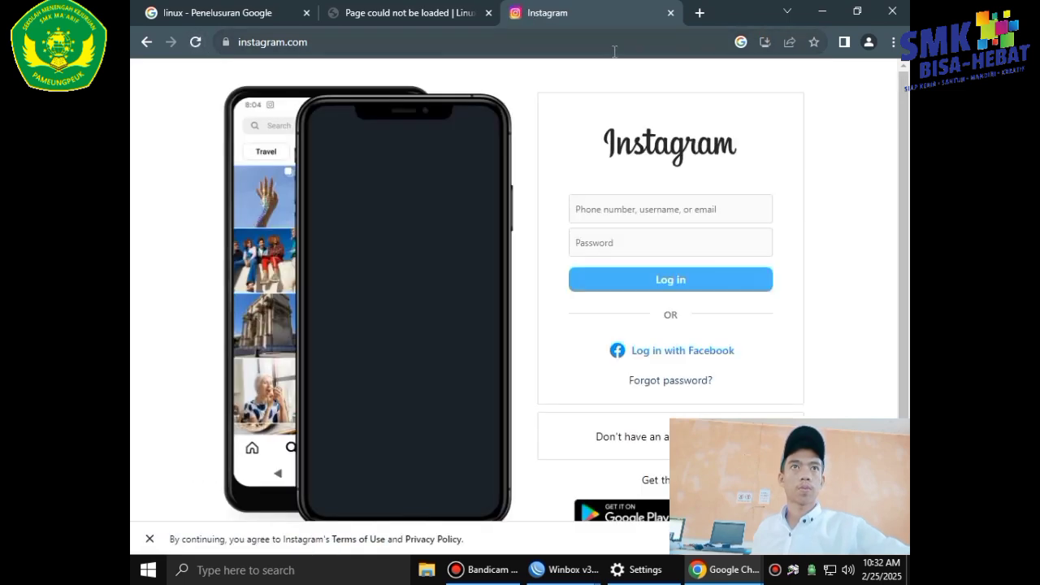
click(900, 11)
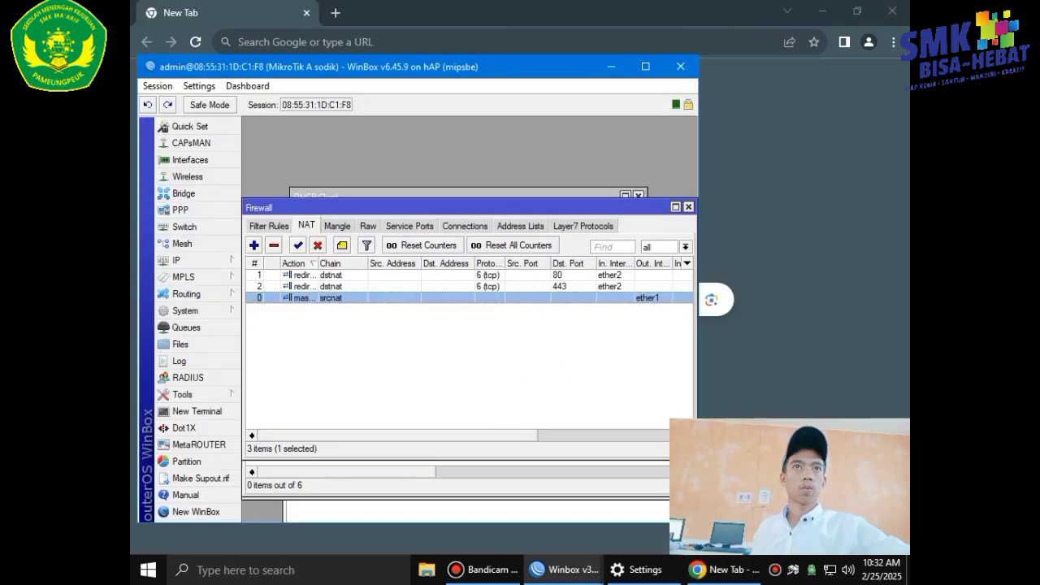